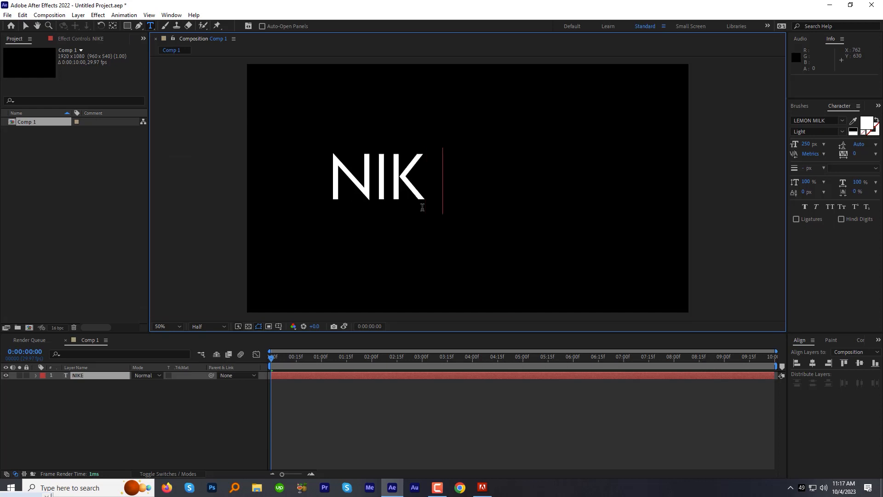
# Finish editing the NIKE text and change its font to Montserrat Black
pyautogui.press('Escape')
pyautogui.click(830, 119)
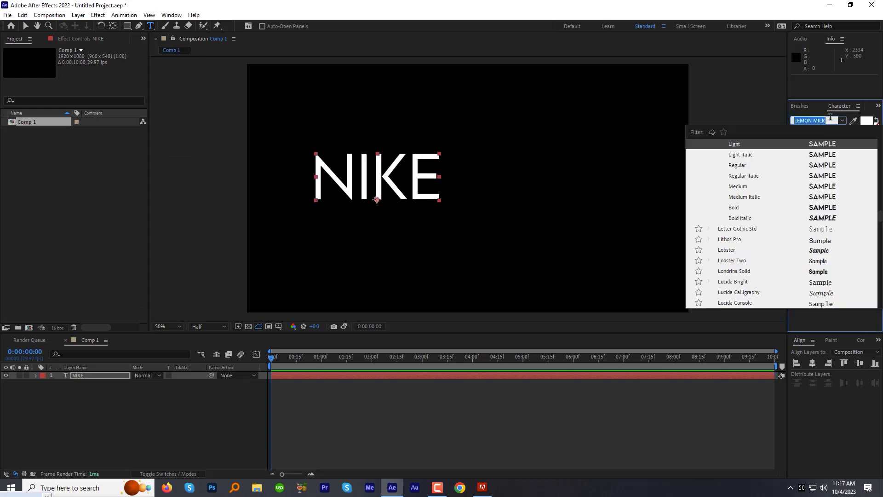
pyautogui.write('mont')
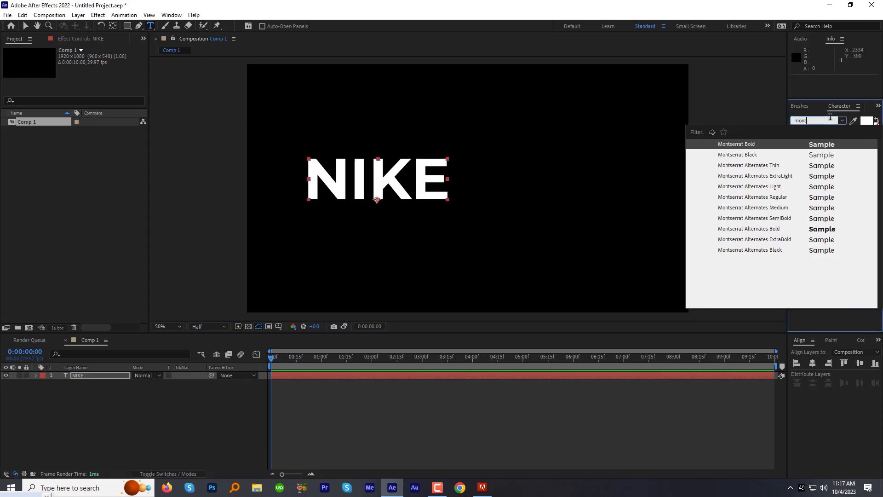
pyautogui.click(751, 156)
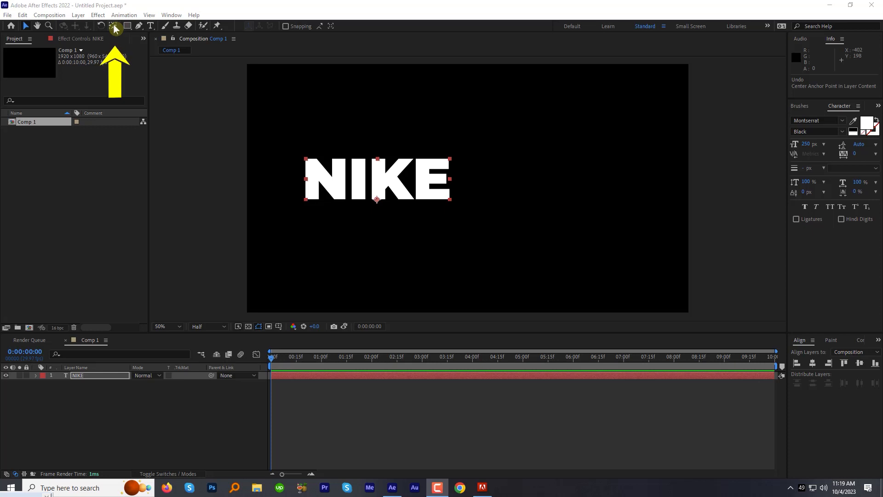
# Center the NIKE layer's anchor point in its content and align the layer horizontally and vertically to the middle of the composition
pyautogui.keyDown('ctrl'); pyautogui.doubleClick(114, 26); pyautogui.keyUp('ctrl')
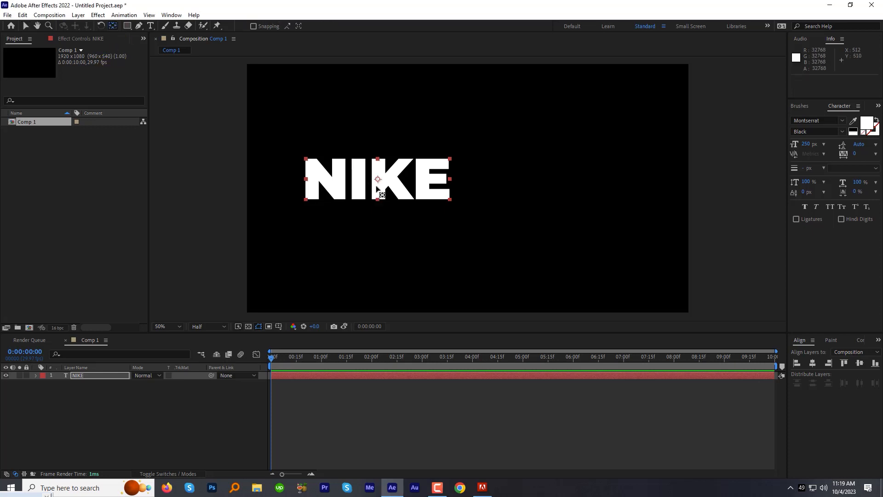
pyautogui.click(814, 363)
pyautogui.click(855, 363)
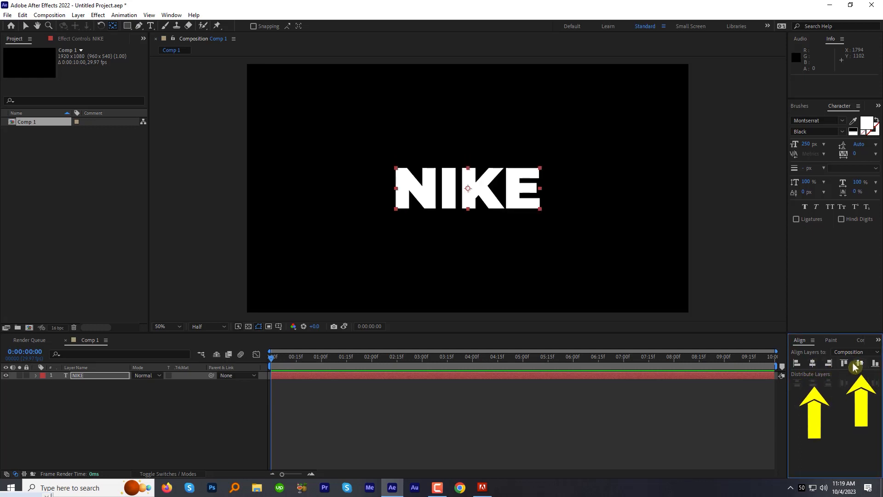
# Expand the NIKE text layer's properties and add a Tracking animator to it
pyautogui.click(38, 377)
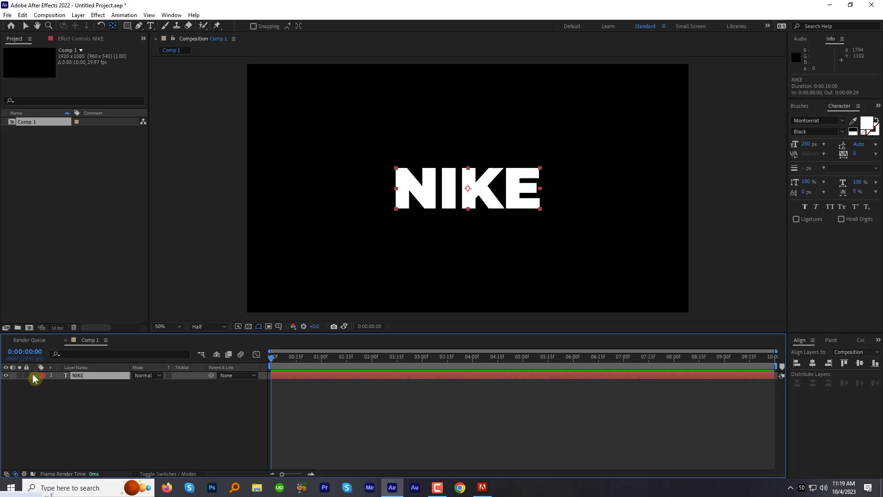
pyautogui.click(36, 375)
pyautogui.click(202, 384)
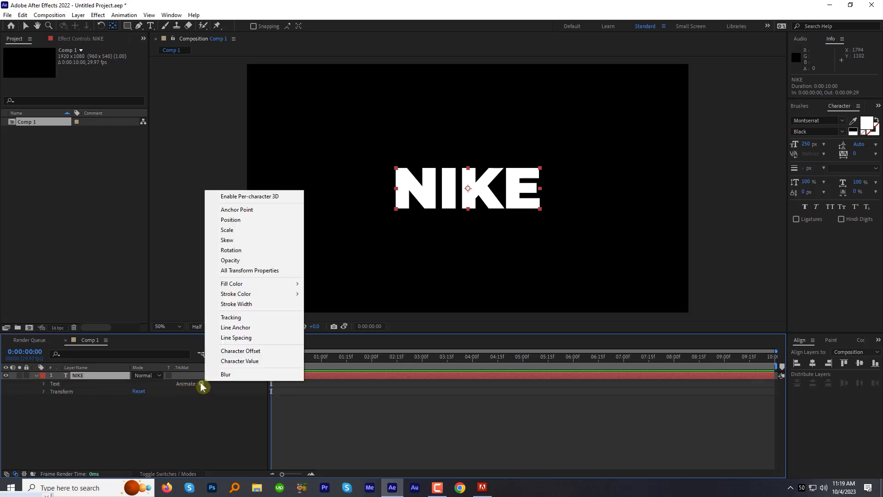
pyautogui.click(230, 316)
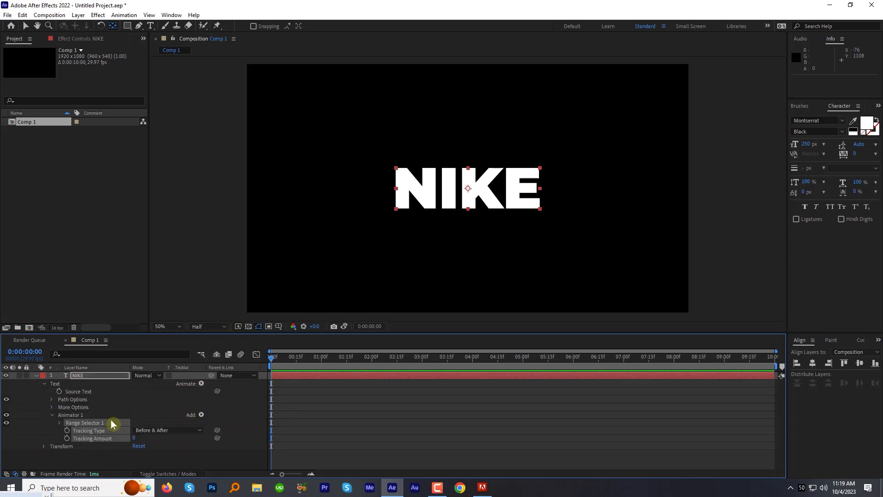
# Add the Opacity property to the same animator, setting Tracking Amount to 130 and Opacity to 0%
pyautogui.click(201, 415)
pyautogui.moveTo(232, 418)
pyautogui.click(285, 304)
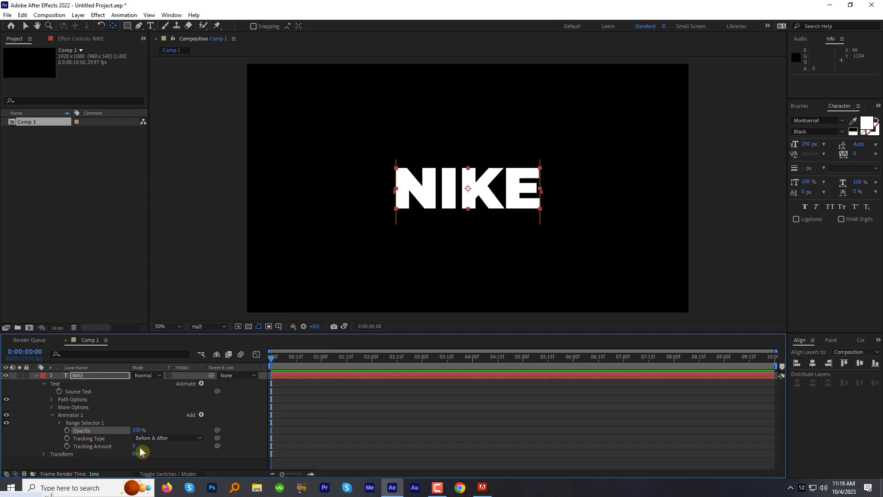
pyautogui.moveTo(135, 449); pyautogui.dragTo(195, 449)
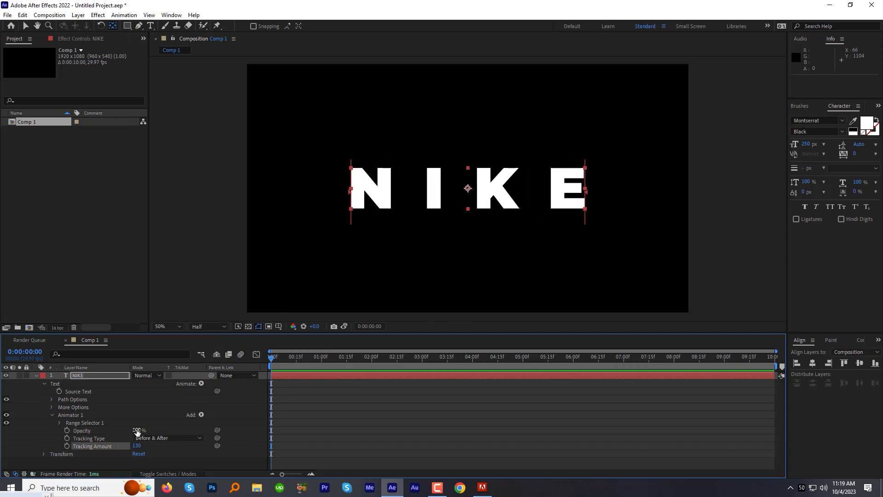
pyautogui.moveTo(136, 432); pyautogui.dragTo(83, 432)
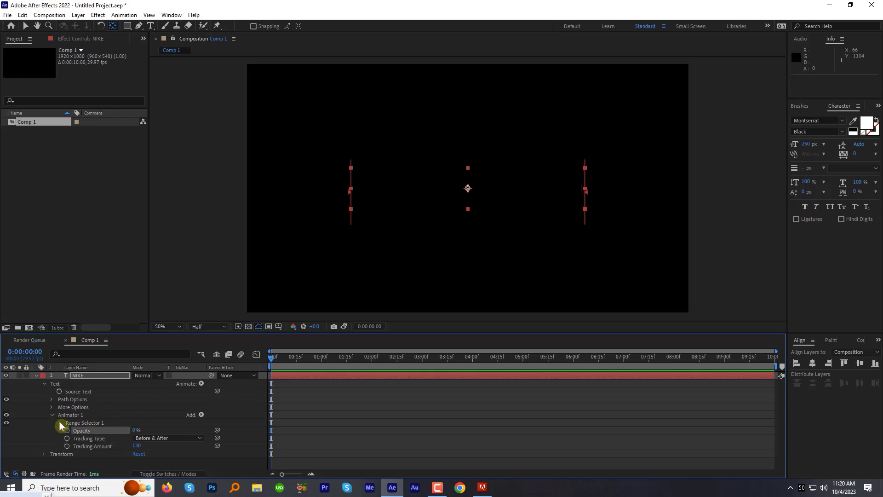
# Keyframe the Range Selector's Start from 0% at 0:00:00:00 to 100% at 0:00:00:14 and preview the letter reveal
pyautogui.click(60, 422)
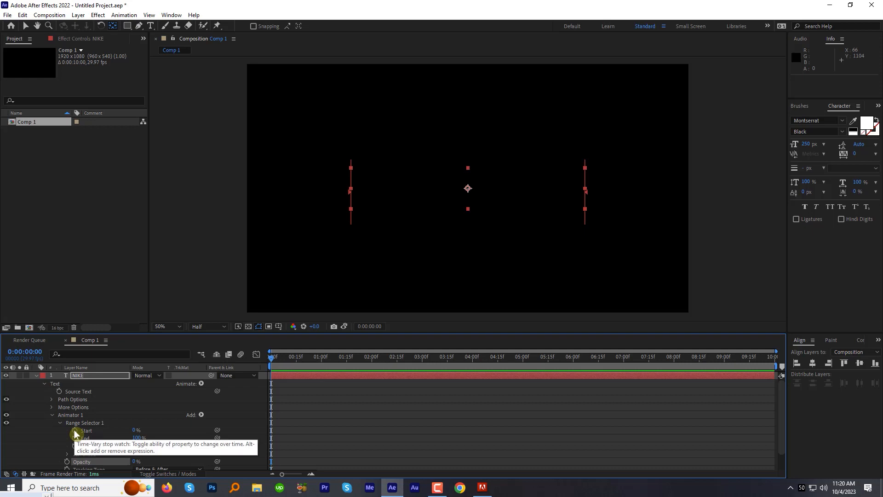
pyautogui.click(75, 430)
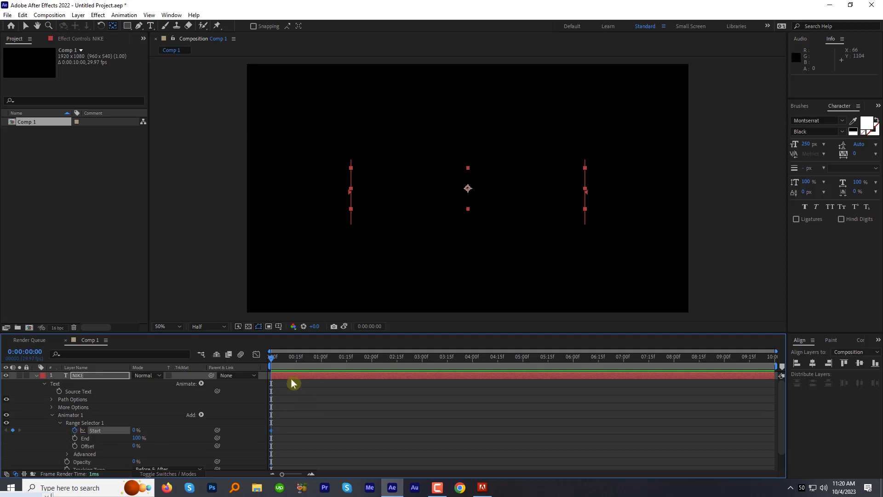
pyautogui.moveTo(278, 359); pyautogui.dragTo(294, 362)
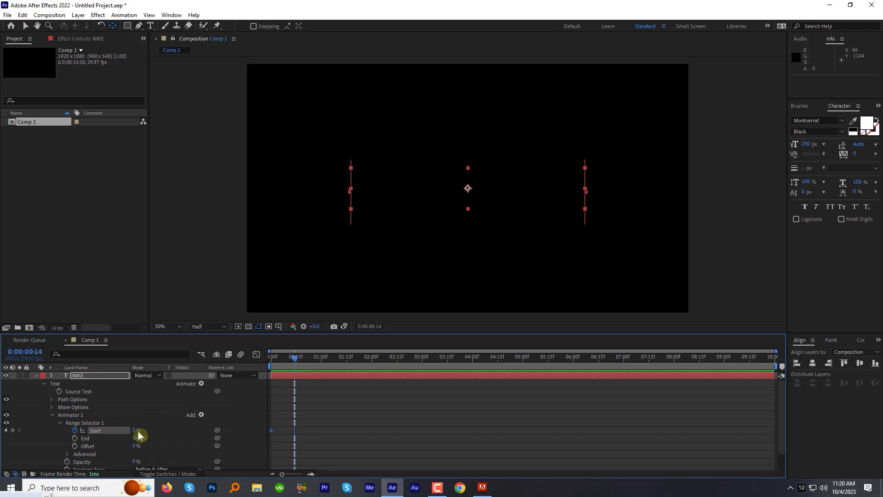
pyautogui.moveTo(135, 432); pyautogui.dragTo(295, 436)
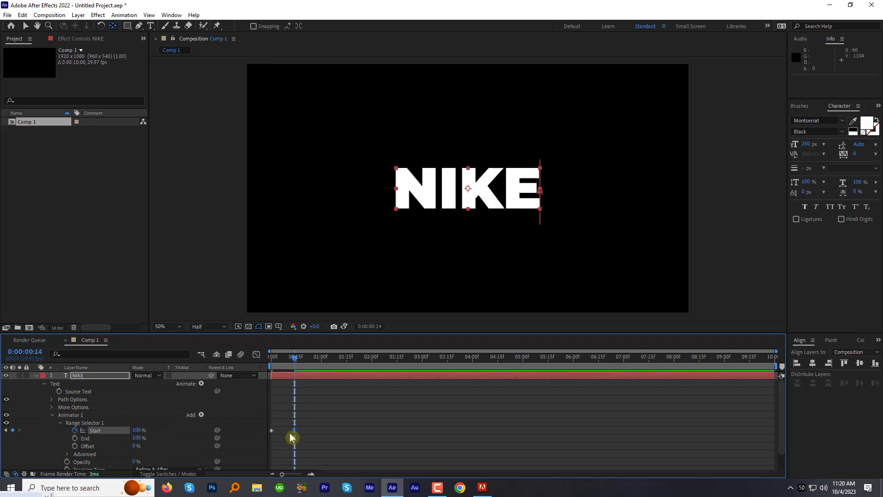
pyautogui.click(268, 358)
pyautogui.press('space')
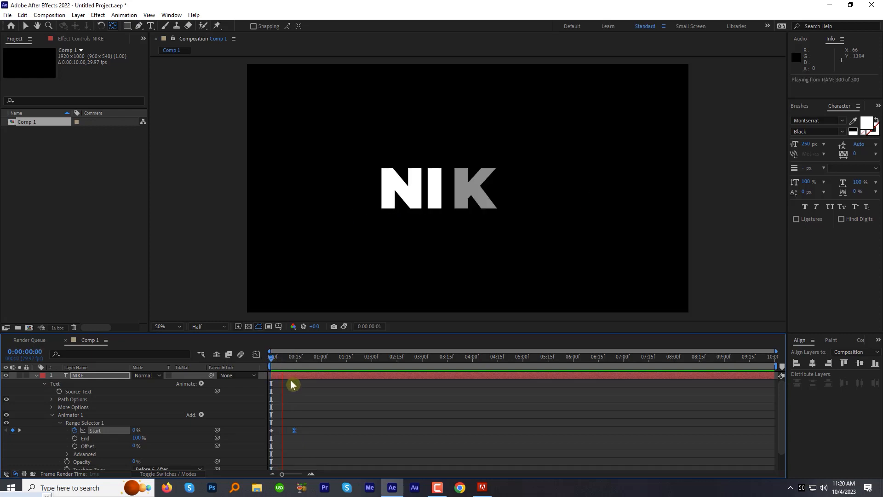
pyautogui.press('space')
# Turn on Randomize Order in the Range Selector's Advanced options and preview the animation from the start
pyautogui.scroll(-2, 48, 450)
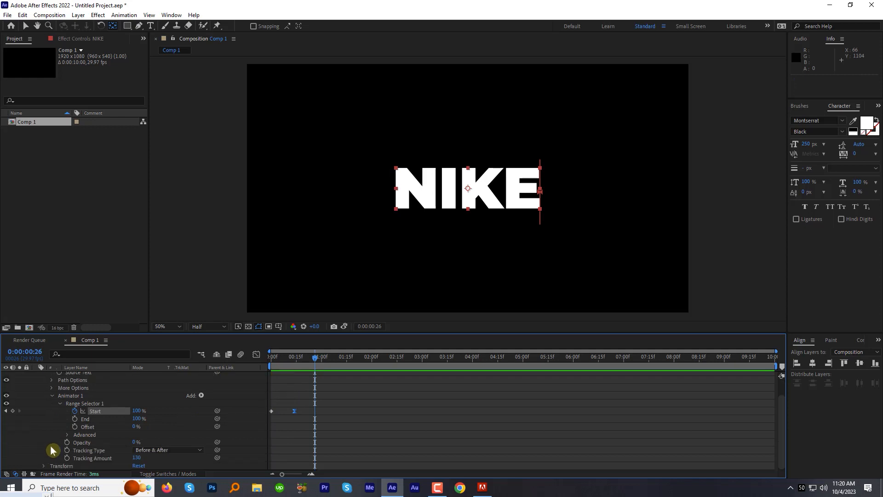
pyautogui.click(68, 434)
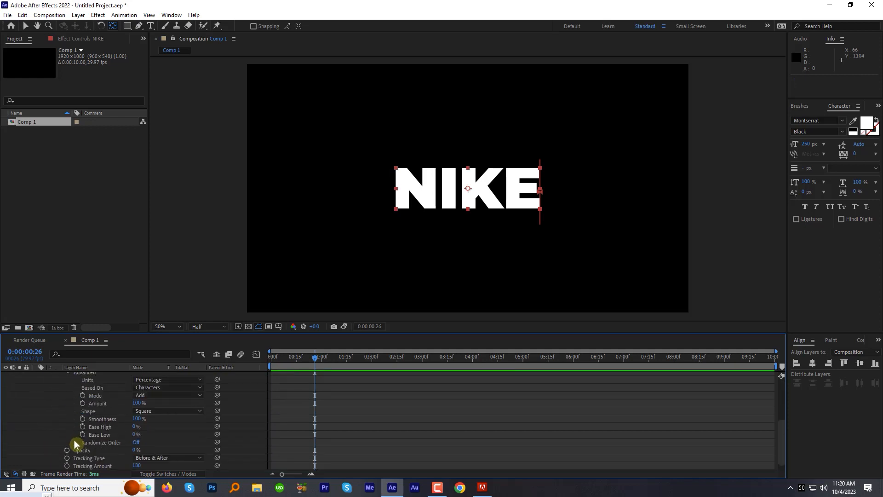
pyautogui.click(137, 442)
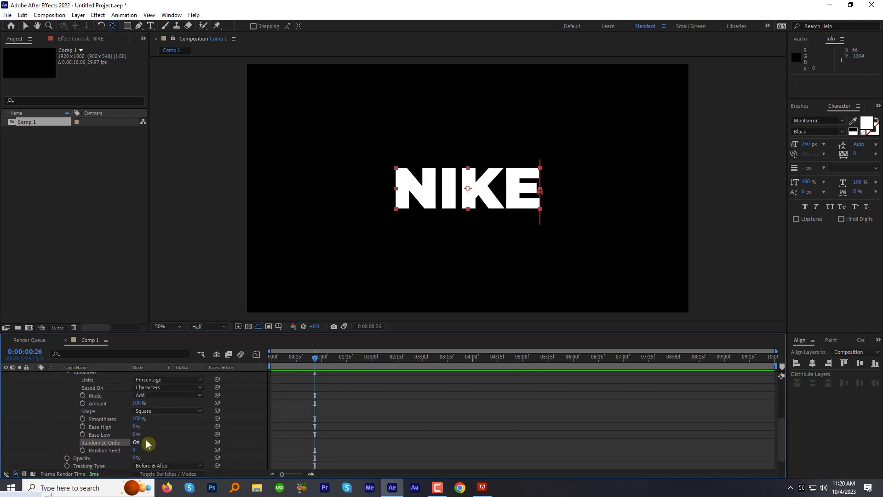
pyautogui.click(275, 358)
pyautogui.press('space')
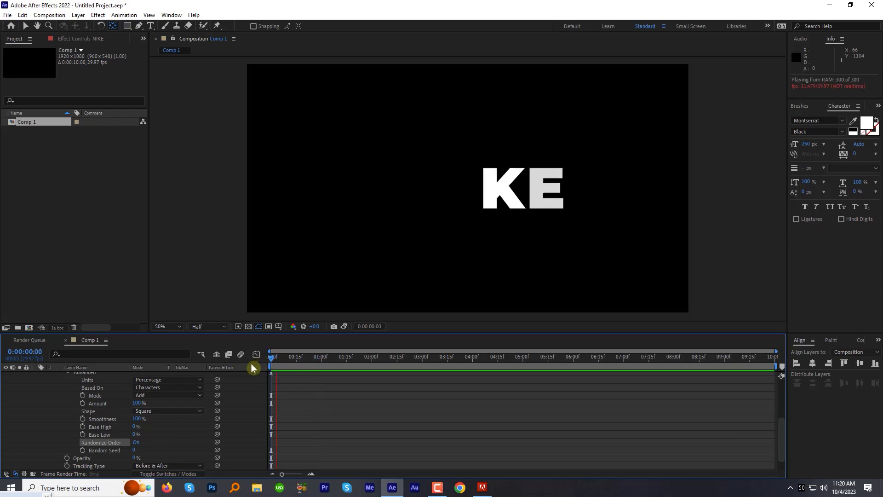
pyautogui.press('space')
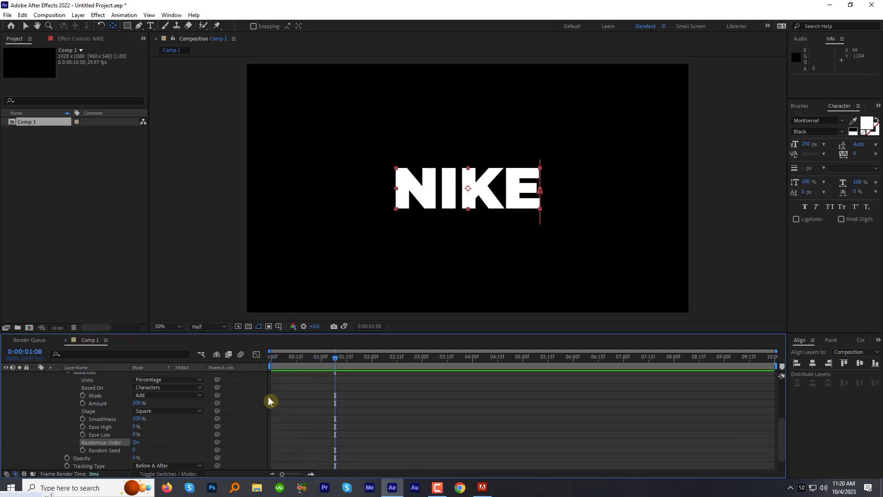
# Collapse the NIKE layer and reveal only its keyframed properties
pyautogui.scroll(2, 282, 398)
pyautogui.scroll(2, 281, 398)
pyautogui.click(35, 375)
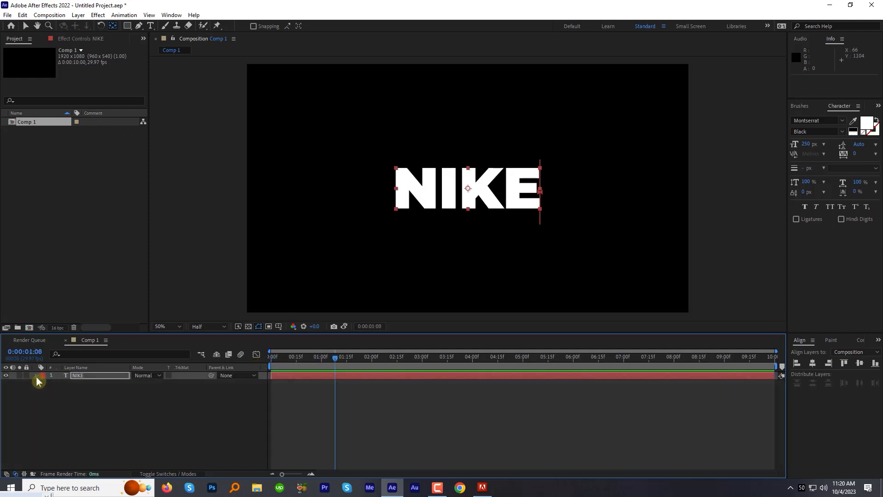
pyautogui.press('u')
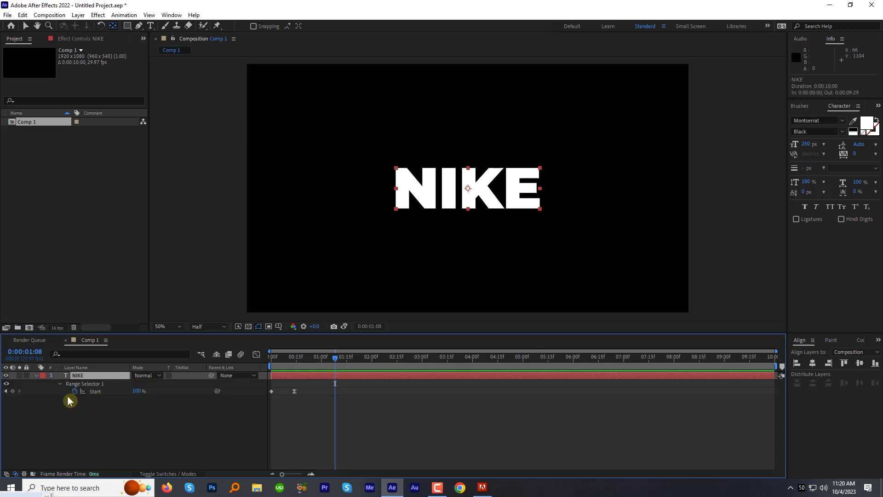
# Keyframe the NIKE layer's Scale from 135% at 0:00:00:20 to 100% at 0:00:01:00
pyautogui.moveTo(295, 357); pyautogui.dragTo(305, 360)
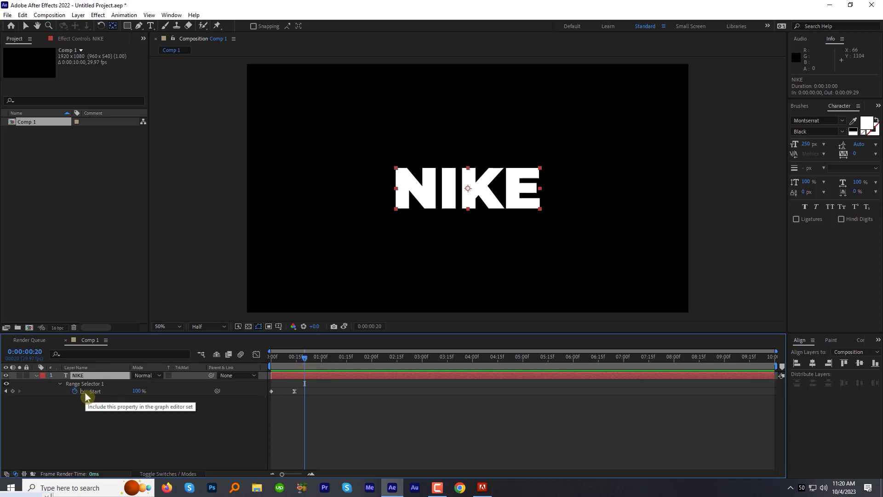
pyautogui.press('s')
pyautogui.click(59, 384)
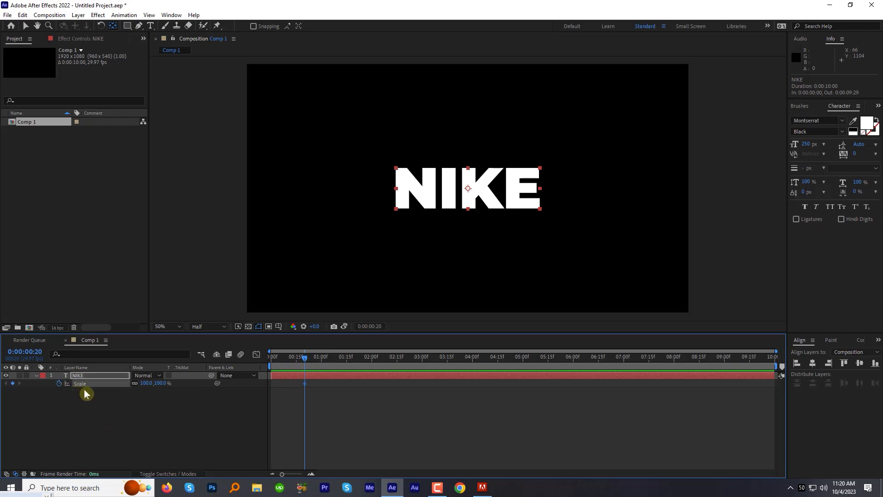
pyautogui.moveTo(302, 360); pyautogui.dragTo(319, 363)
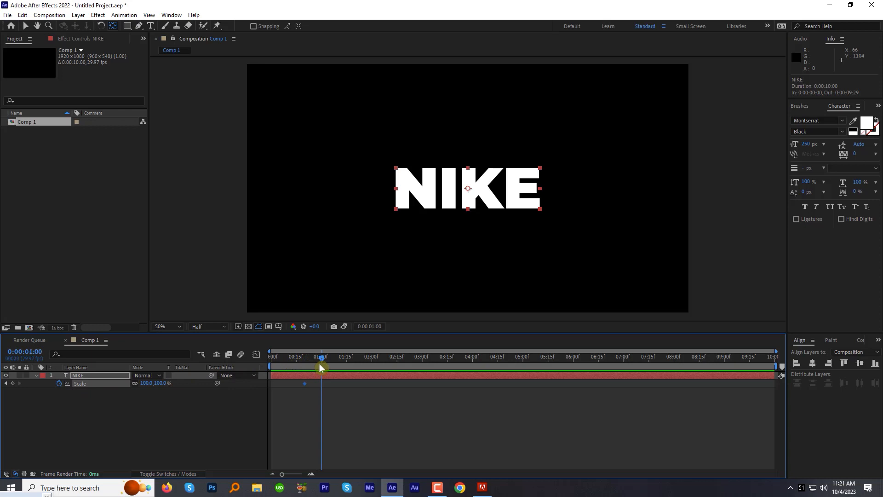
pyautogui.click(11, 383)
pyautogui.click(6, 384)
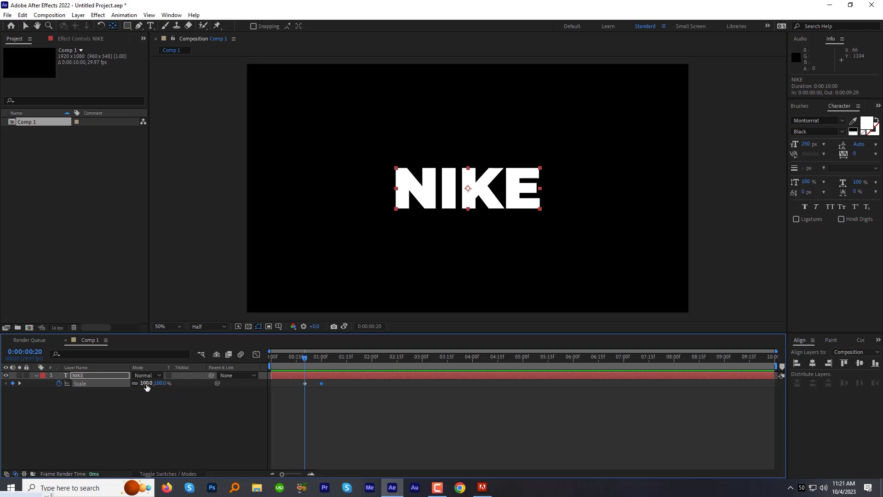
pyautogui.moveTo(147, 388); pyautogui.dragTo(162, 388)
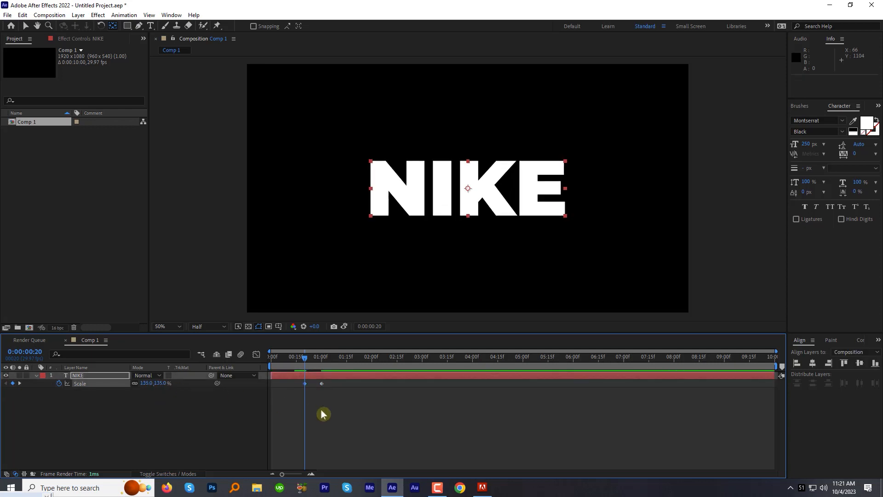
# Preview the scale animation from the beginning of the composition
pyautogui.moveTo(305, 357); pyautogui.dragTo(263, 361)
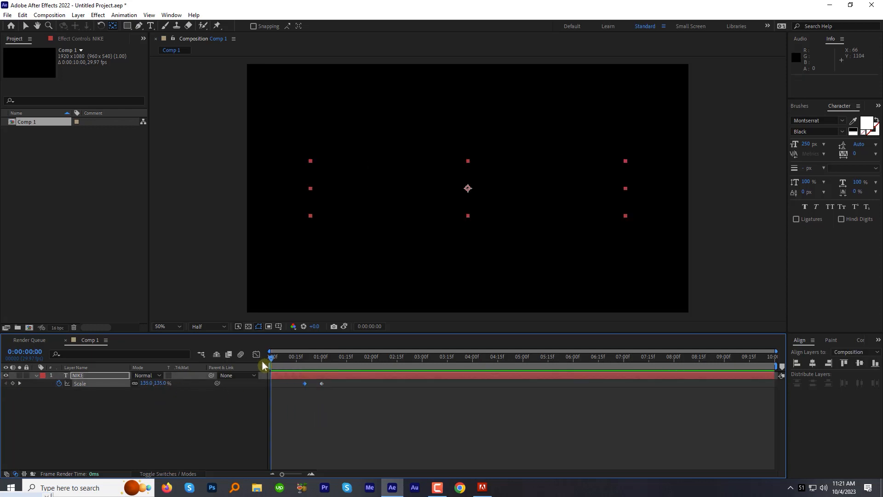
pyautogui.press('space')
pyautogui.press('space')
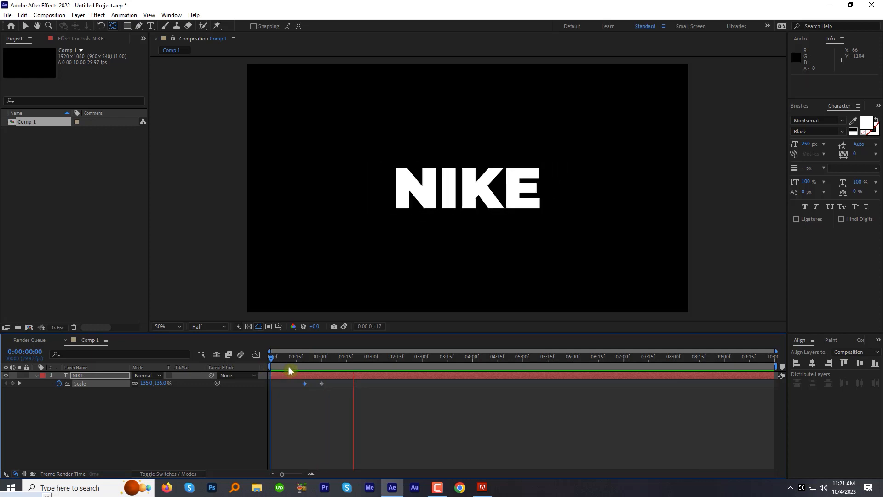
# Apply Easy Ease to both Scale keyframes of the NIKE layer and show their curve in the Graph Editor
pyautogui.moveTo(326, 393); pyautogui.dragTo(297, 386)
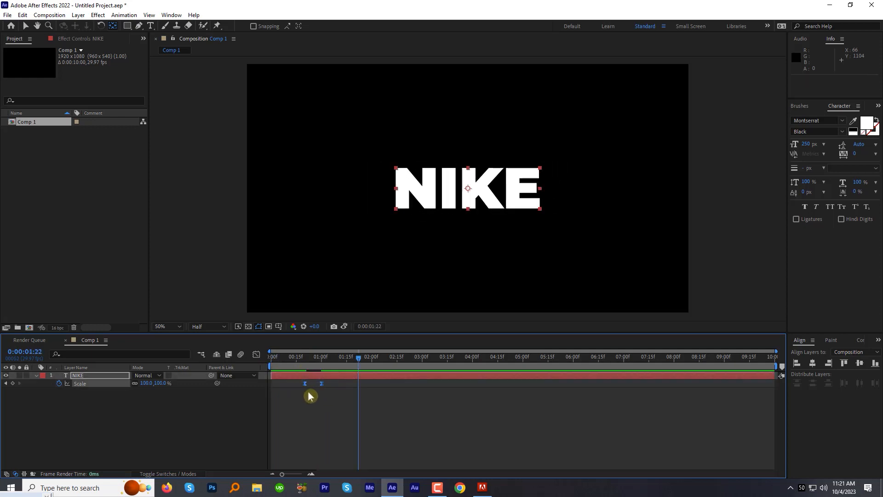
pyautogui.click(256, 354)
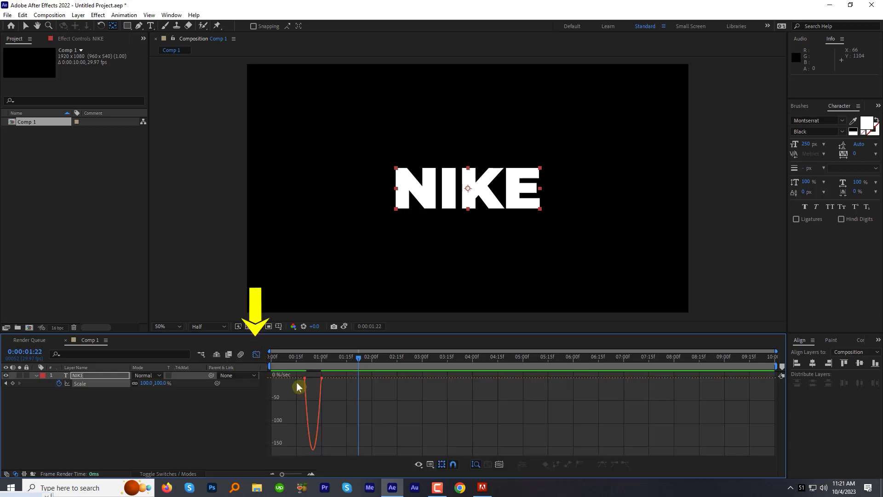
pyautogui.press('=')
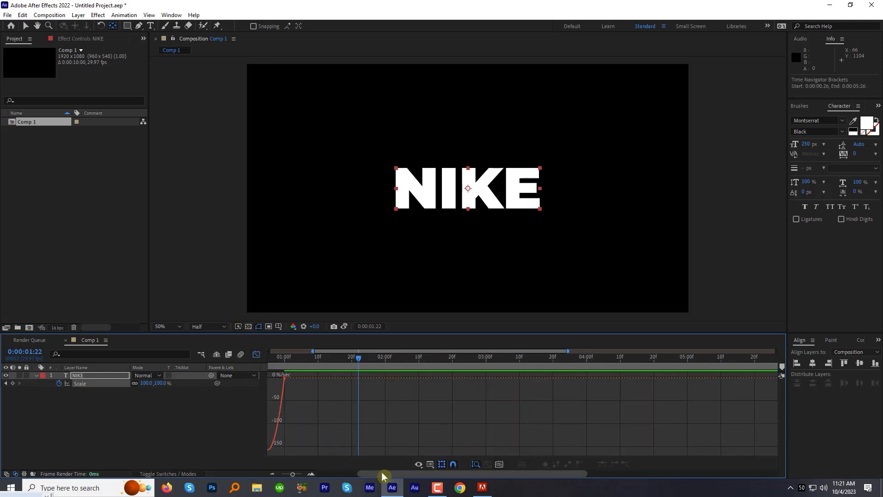
pyautogui.moveTo(379, 473); pyautogui.dragTo(347, 472)
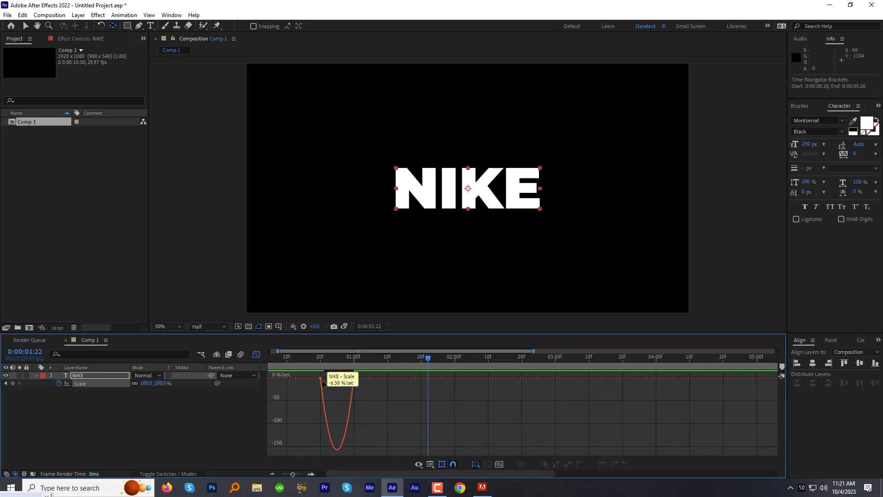
# Steepen the middle of the Scale speed graph by extending both keyframes' ease handles inward
pyautogui.rightClick(360, 401)
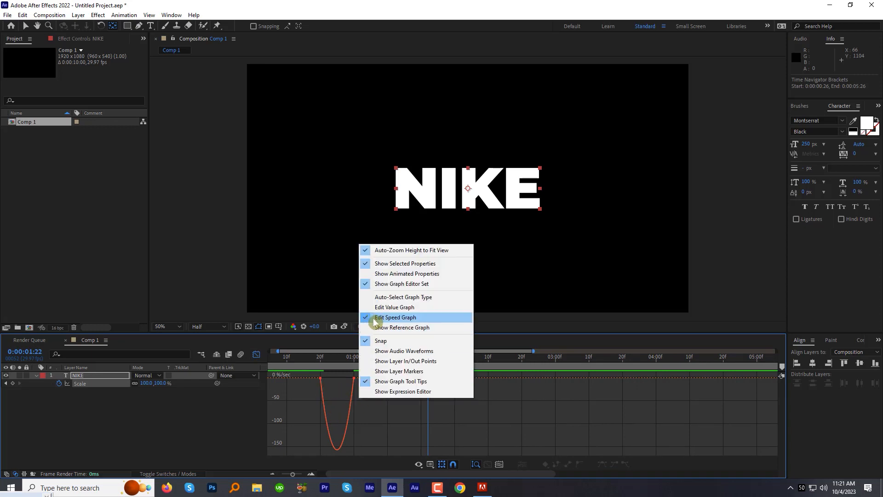
pyautogui.click(362, 409)
pyautogui.moveTo(333, 390)
pyautogui.mouseDown()
pyautogui.moveTo(311, 371)
pyautogui.moveTo(342, 380)
pyautogui.mouseUp()
pyautogui.click(351, 378)
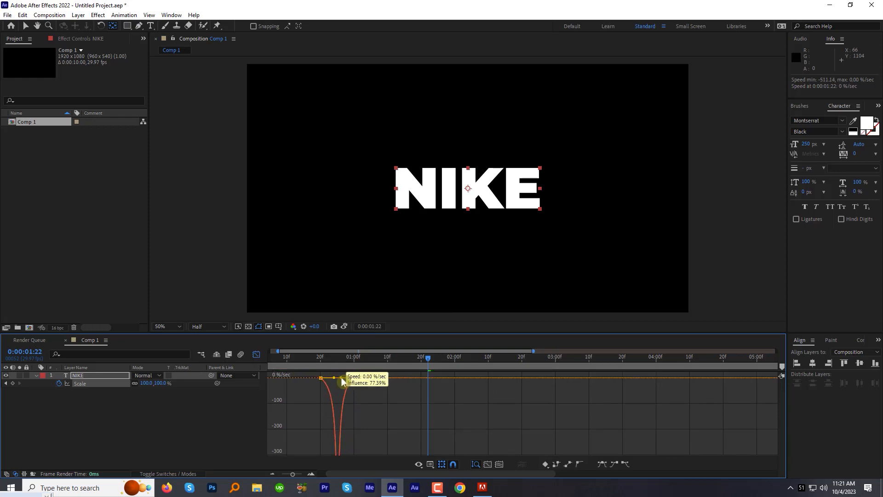
# Preview the eased scale animation and return from the Graph Editor to the layer bars
pyautogui.click(316, 362)
pyautogui.press('space')
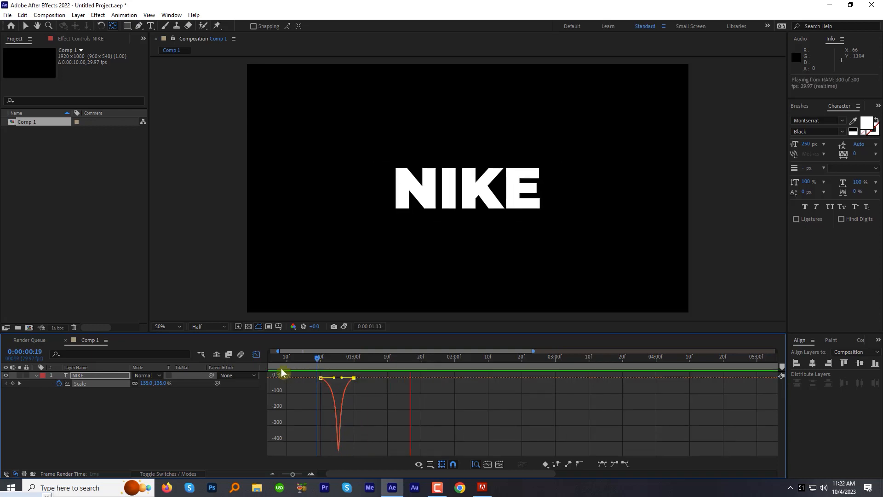
pyautogui.click(256, 354)
# Duplicate the NIKE text layer
pyautogui.click(323, 376)
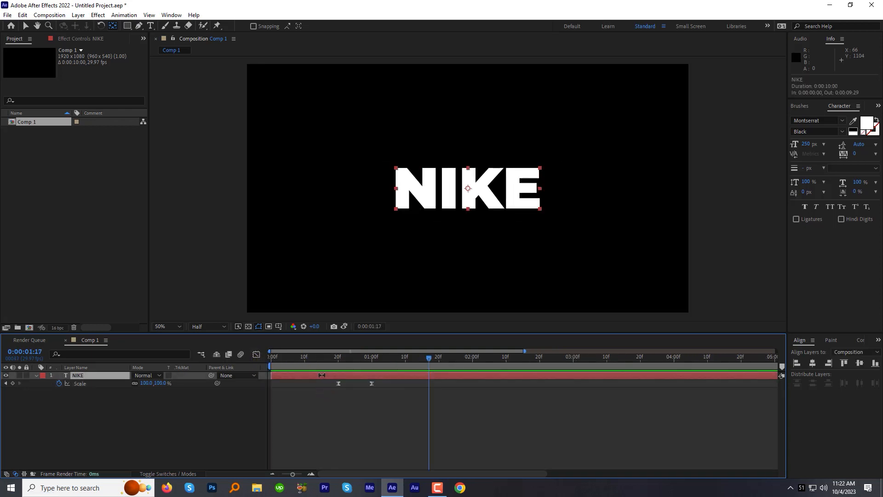
pyautogui.click(27, 28)
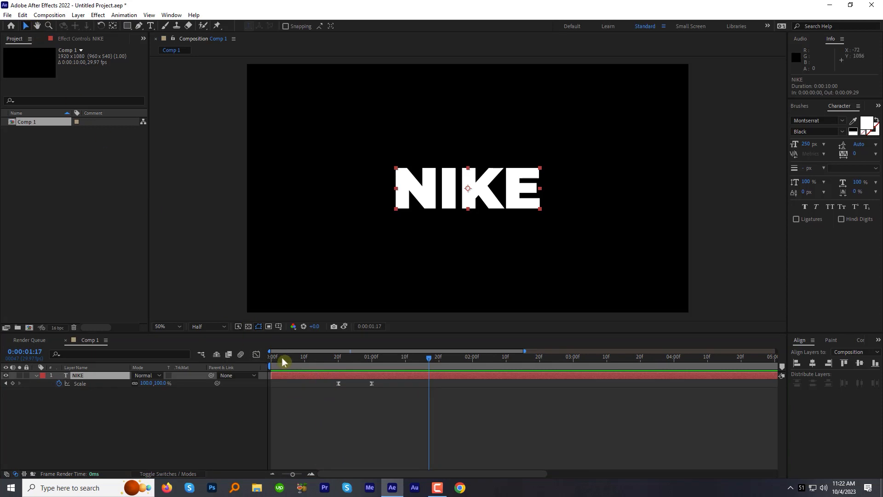
pyautogui.click(22, 14)
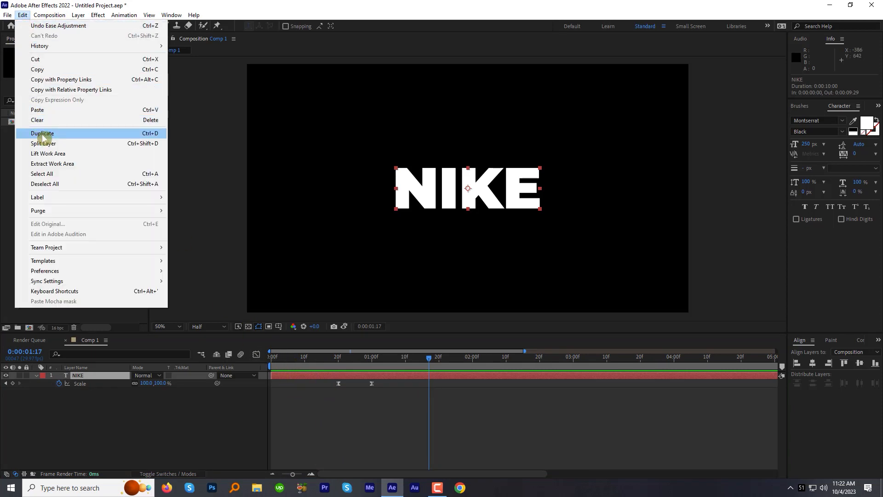
pyautogui.click(284, 380)
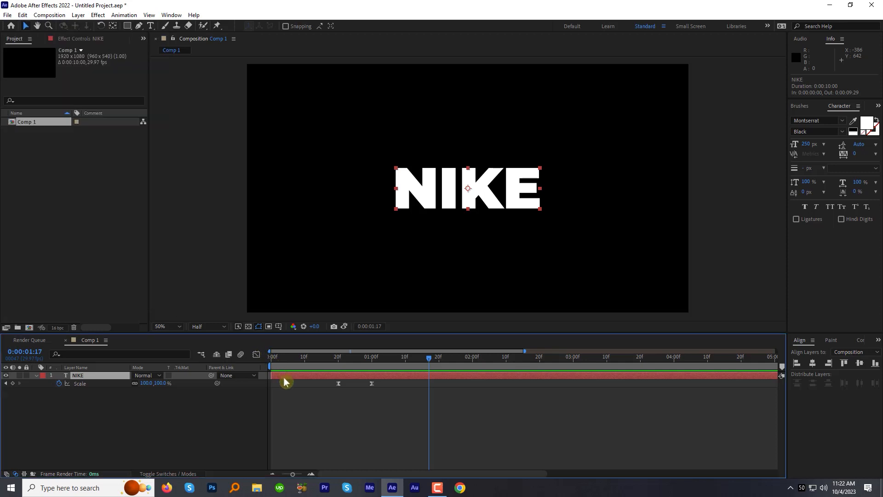
pyautogui.hotkey('ctrl', 'd')
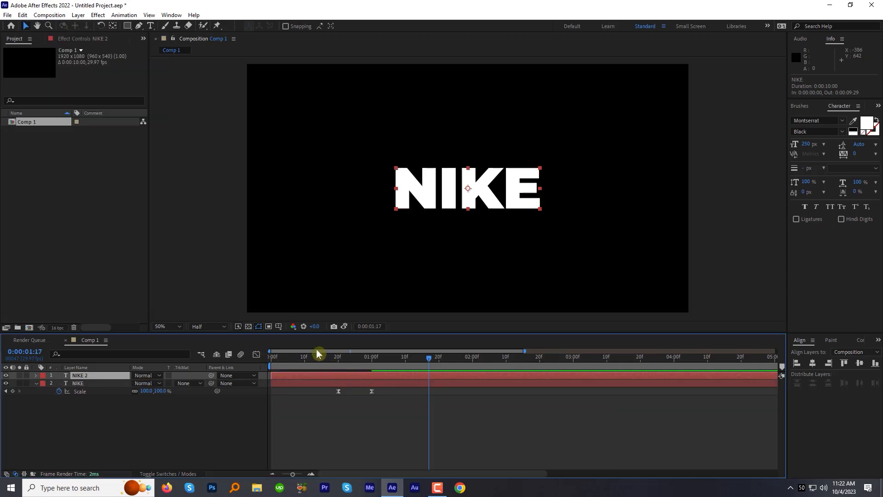
# Remove the Scale keyframes and Animator 1 from the NIKE 2 layer and make it start at 0:00:01:00
pyautogui.press('u')
pyautogui.click(371, 358)
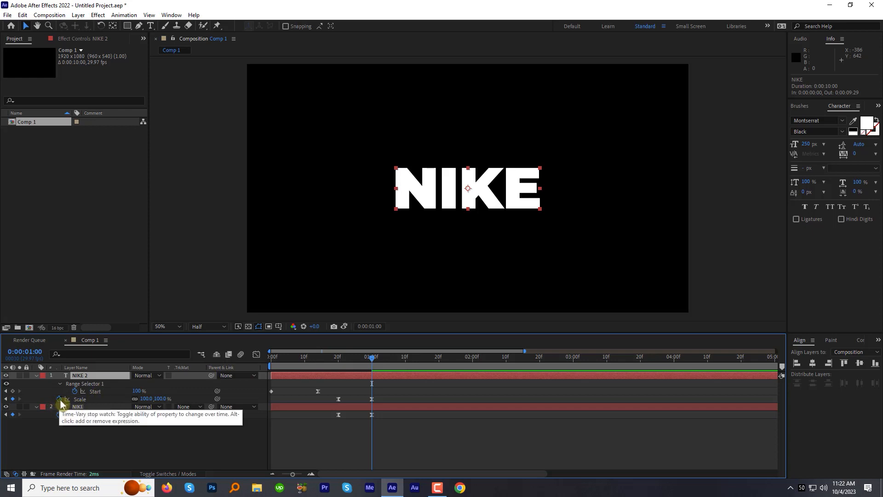
pyautogui.click(36, 376)
pyautogui.click(36, 376)
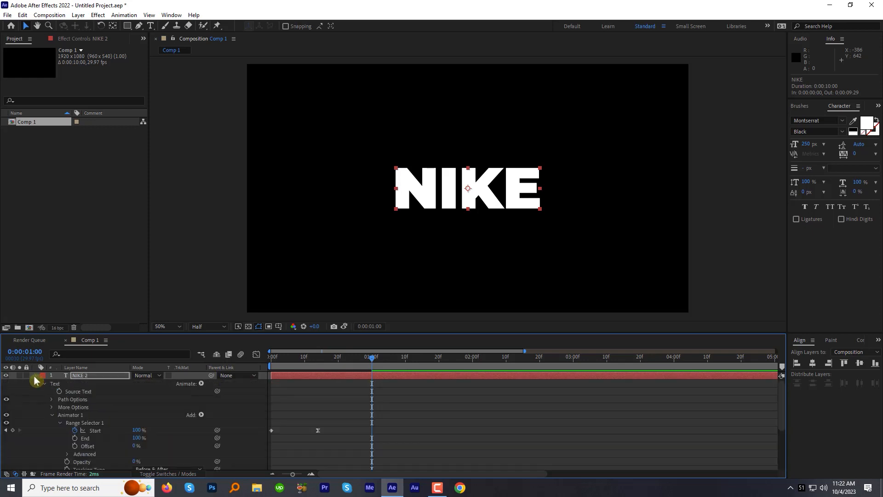
pyautogui.click(62, 415)
pyautogui.press('Delete')
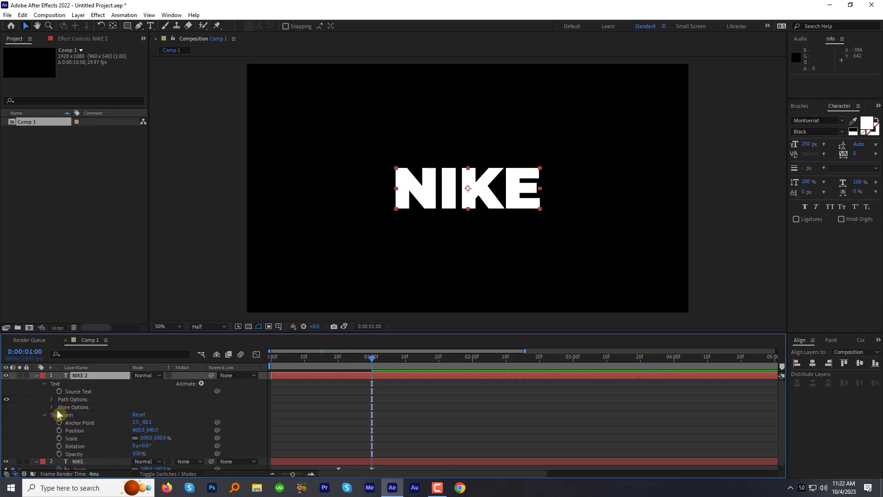
pyautogui.press('[')
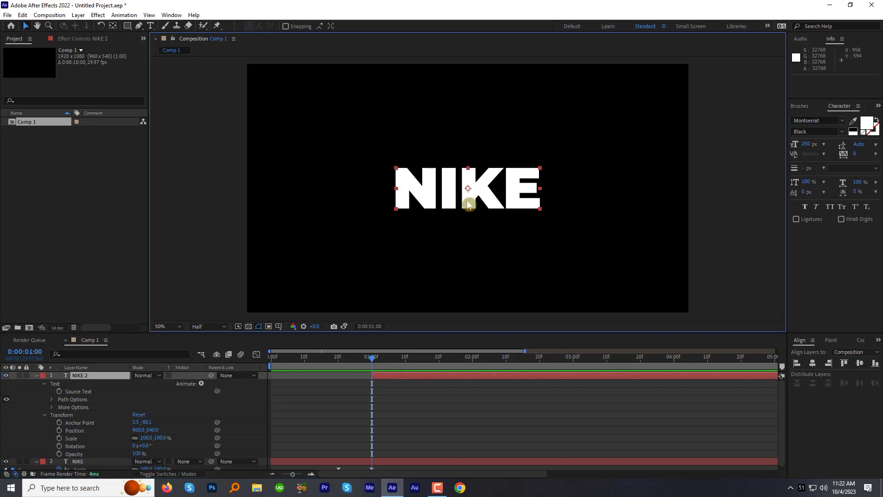
# Move the NIKE 2 layer up to position 960, 400 and swap its fill and stroke to get a white outline
pyautogui.hotkey('shift', 'Up')
pyautogui.hotkey('shift', 'Up')
pyautogui.hotkey('shift', 'Up')
pyautogui.hotkey('shift', 'Up')
pyautogui.hotkey('shift', 'Up')
pyautogui.hotkey('shift', 'Up')
pyautogui.hotkey('shift', 'Up')
pyautogui.hotkey('shift', 'Up')
pyautogui.hotkey('shift', 'Up')
pyautogui.hotkey('shift', 'Up')
pyautogui.hotkey('shift', 'Up')
pyautogui.hotkey('shift', 'Up')
pyautogui.hotkey('shift', 'Up')
pyautogui.hotkey('shift', 'Up')
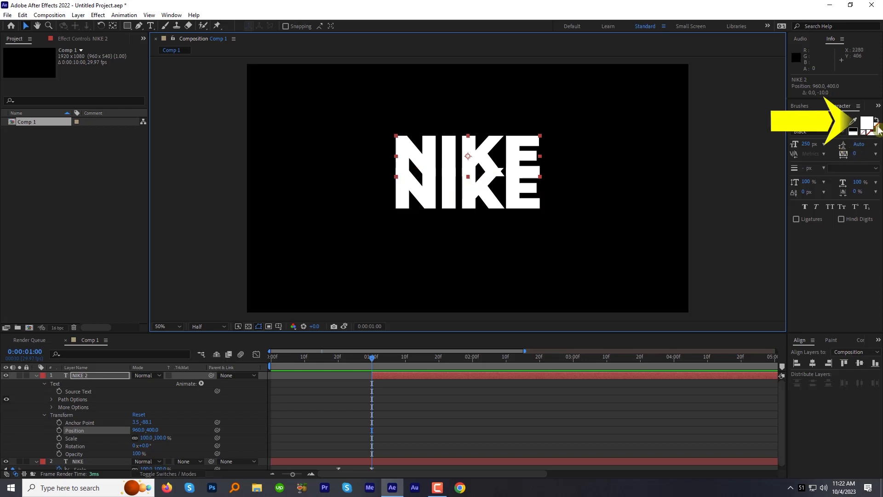
pyautogui.click(876, 122)
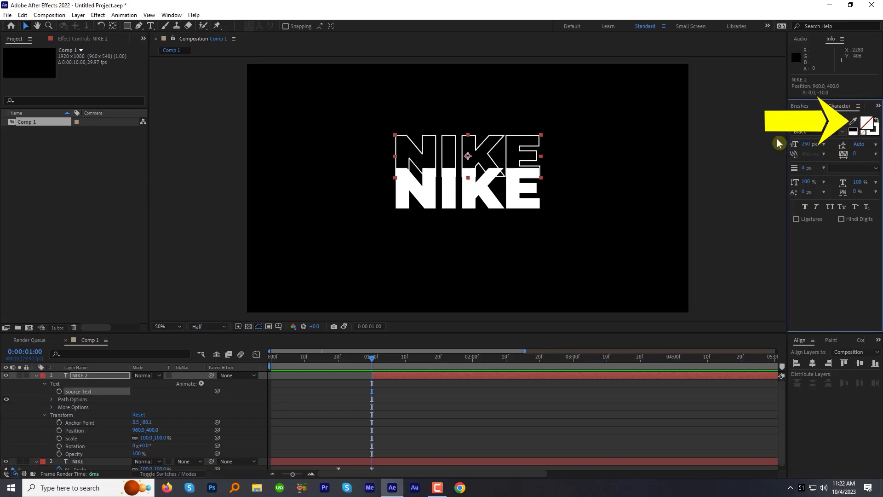
# Mask NIKE 2 with a wide rectangle, feather the mask 51 pixels, and raise its lower edge to fade the outline's base
pyautogui.click(127, 26)
pyautogui.moveTo(204, 68); pyautogui.dragTo(721, 188)
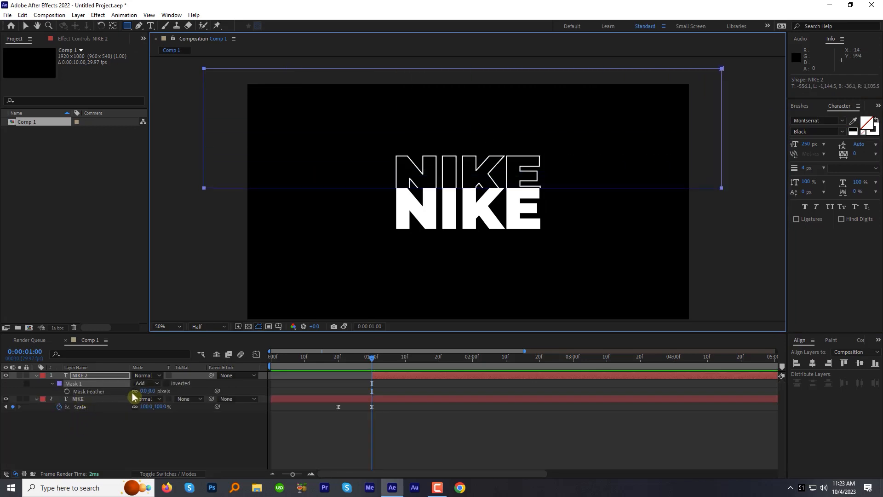
pyautogui.moveTo(143, 392); pyautogui.dragTo(153, 392)
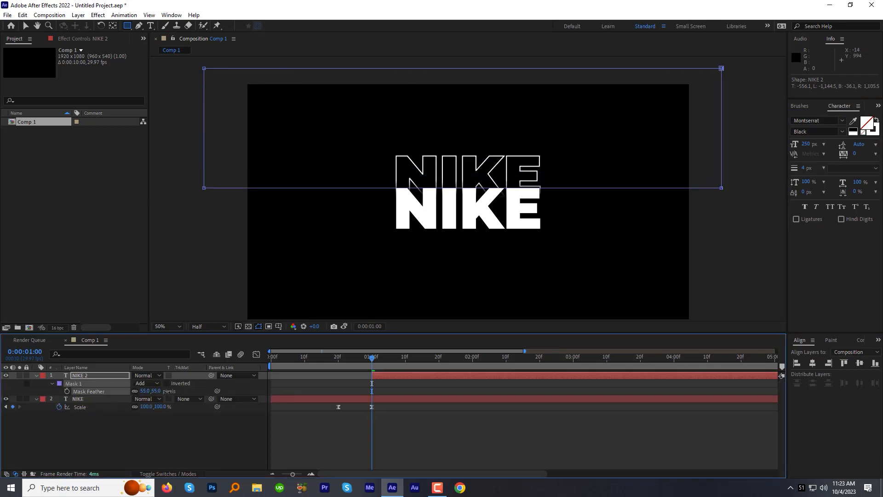
pyautogui.press('v')
pyautogui.moveTo(451, 188); pyautogui.dragTo(450, 177)
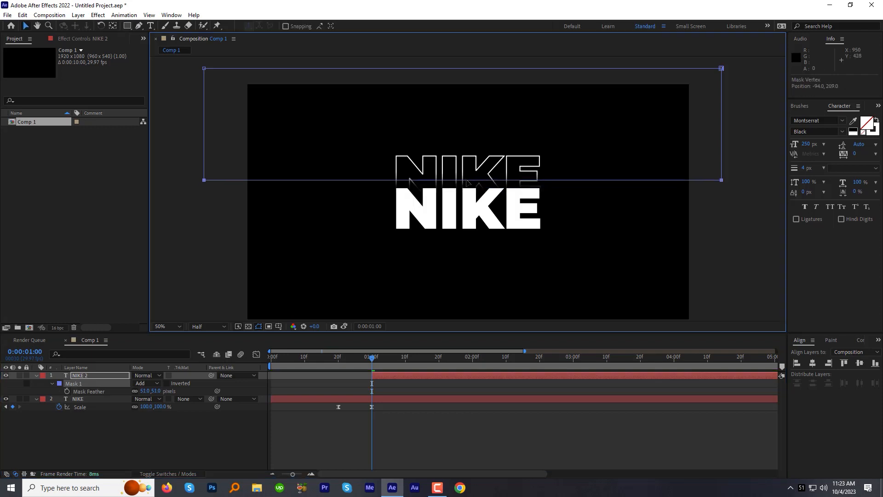
# Duplicate the NIKE 2 outline, move the copy above it, and raise the copy's lower mask edge to show less of the text
pyautogui.click(84, 376)
pyautogui.hotkey('ctrl', 'd')
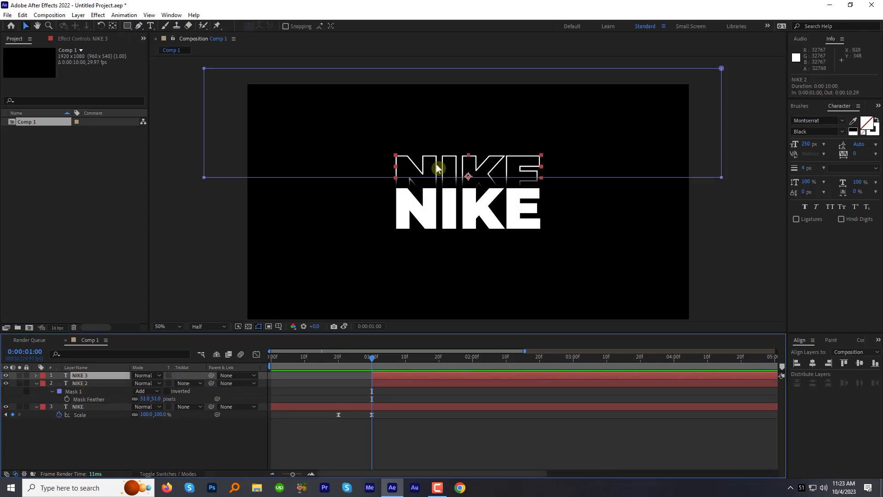
pyautogui.hotkey('shift', 'Up')
pyautogui.hotkey('shift', 'Up')
pyautogui.hotkey('shift', 'Up')
pyautogui.hotkey('shift', 'Up')
pyautogui.hotkey('shift', 'Up')
pyautogui.hotkey('shift', 'Up')
pyautogui.hotkey('shift', 'Up')
pyautogui.hotkey('shift', 'Up')
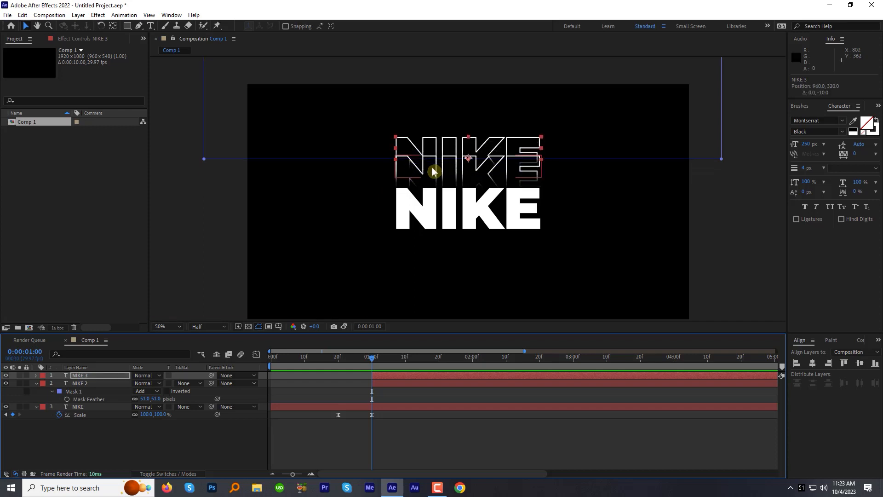
pyautogui.hotkey('shift', 'Up')
pyautogui.click(319, 155)
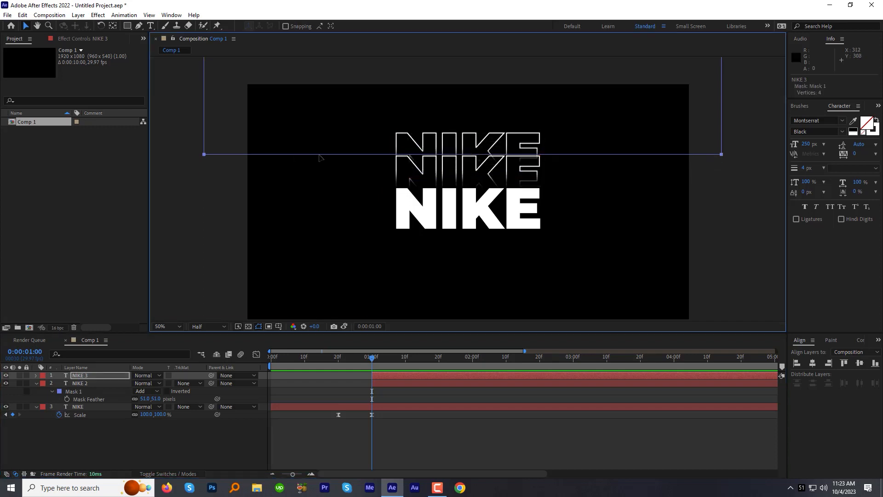
pyautogui.moveTo(320, 157); pyautogui.dragTo(321, 150)
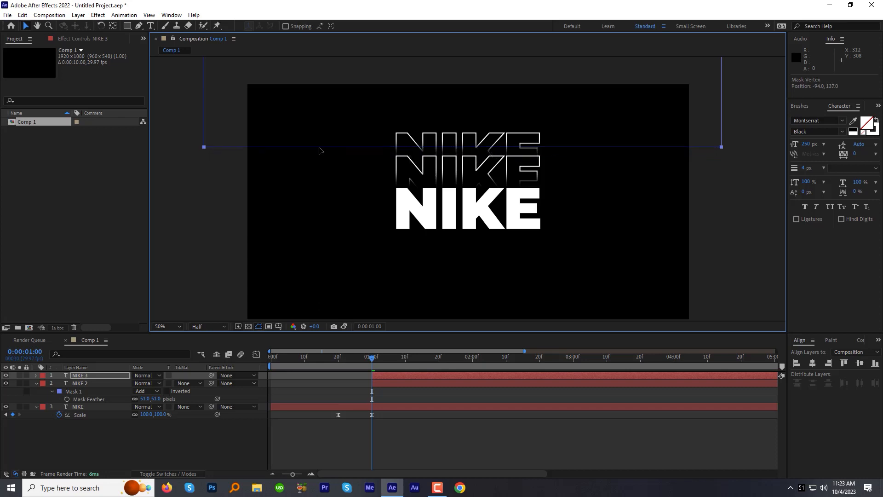
# Duplicate the NIKE 3 outline, shift the copy up as the topmost row, and raise its lower mask edge
pyautogui.click(85, 375)
pyautogui.hotkey('ctrl', 'd')
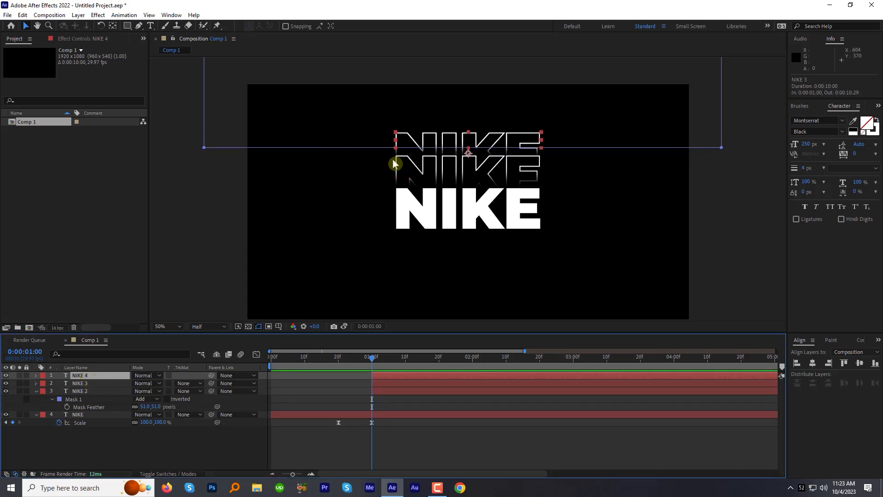
pyautogui.hotkey('shift', 'Up')
pyautogui.hotkey('shift', 'Up')
pyautogui.hotkey('shift', 'Up')
pyautogui.hotkey('shift', 'Up')
pyautogui.hotkey('shift', 'Up')
pyautogui.hotkey('shift', 'Up')
pyautogui.hotkey('shift', 'Up')
pyautogui.hotkey('shift', 'Up')
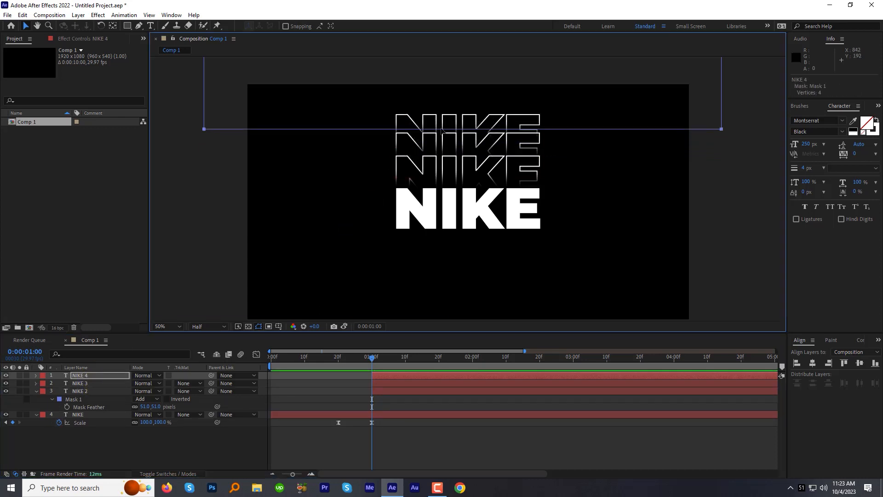
pyautogui.moveTo(440, 124); pyautogui.dragTo(440, 122)
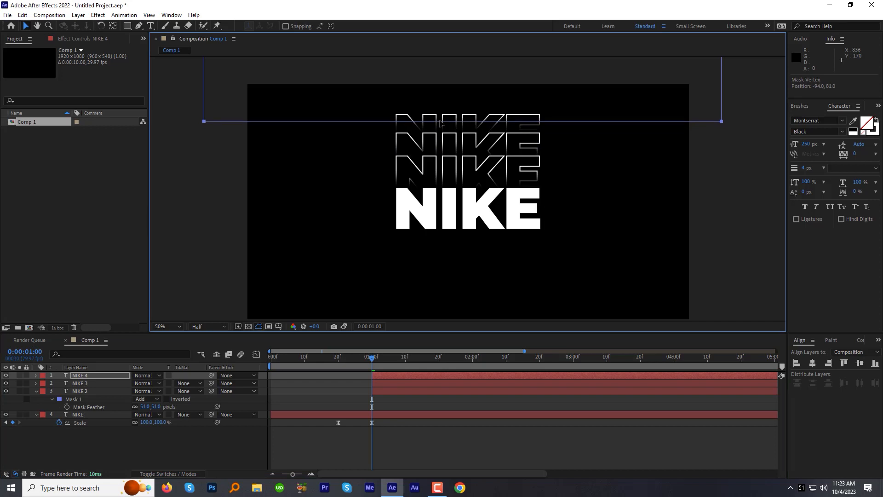
# Set the solid NIKE layer's label color to Orange and collapse the NIKE 2 layer's properties
pyautogui.click(198, 445)
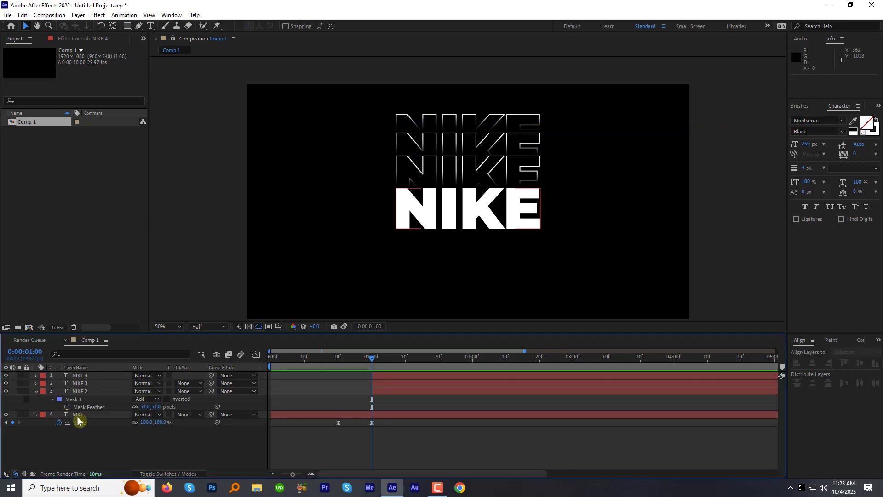
pyautogui.click(44, 417)
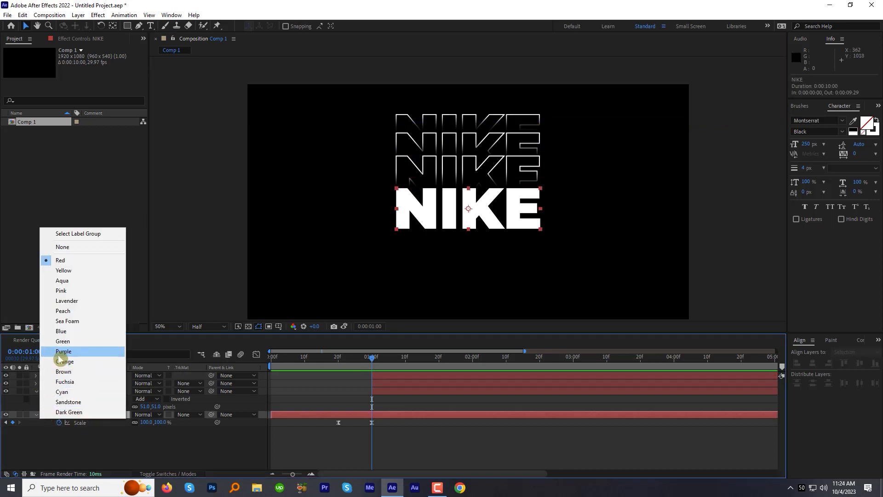
pyautogui.click(61, 362)
pyautogui.click(36, 391)
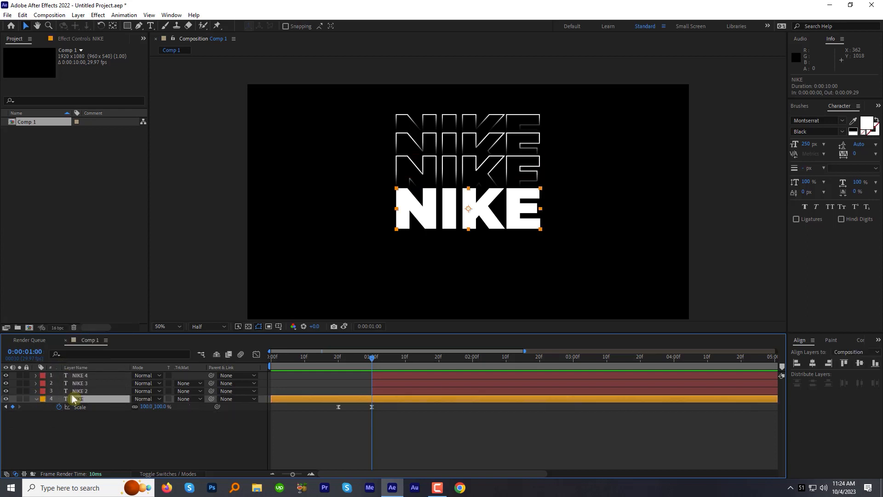
# Duplicate NIKE 2, place the copy beneath the solid NIKE layer in the stack, and move it down to position 960, 680
pyautogui.click(81, 391)
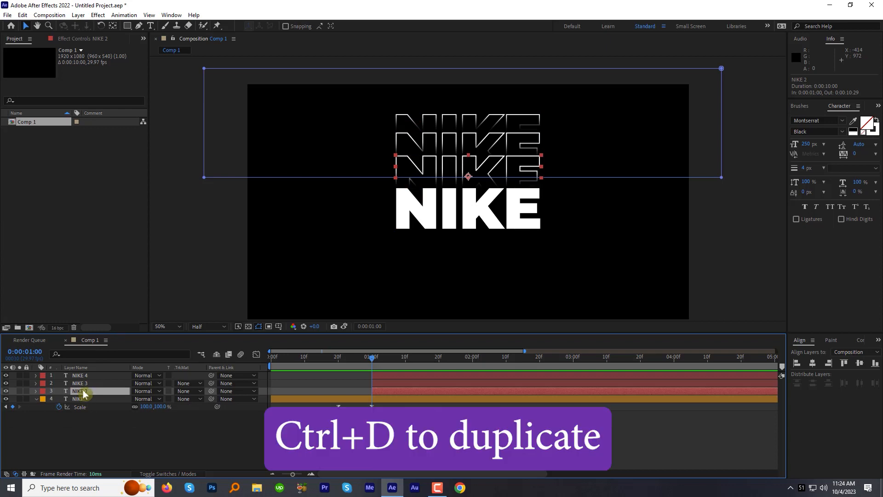
pyautogui.hotkey('ctrl', 'd')
pyautogui.moveTo(83, 395); pyautogui.dragTo(85, 424)
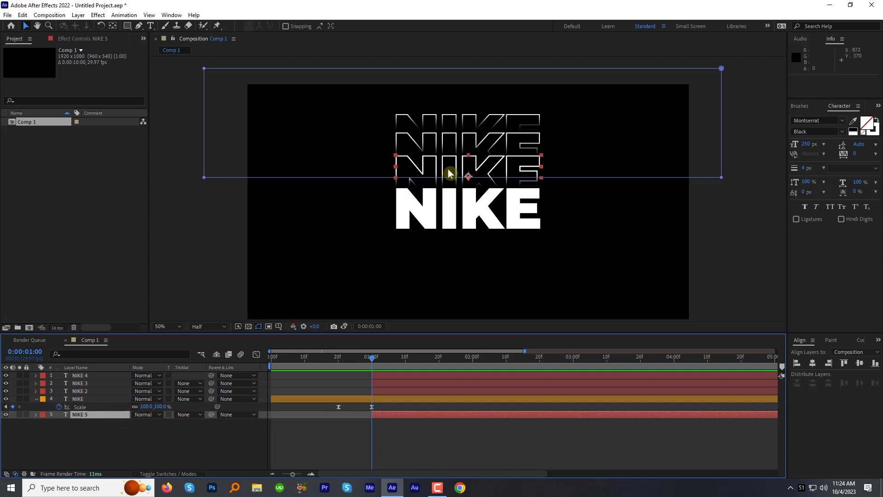
pyautogui.moveTo(446, 174); pyautogui.dragTo(456, 222)
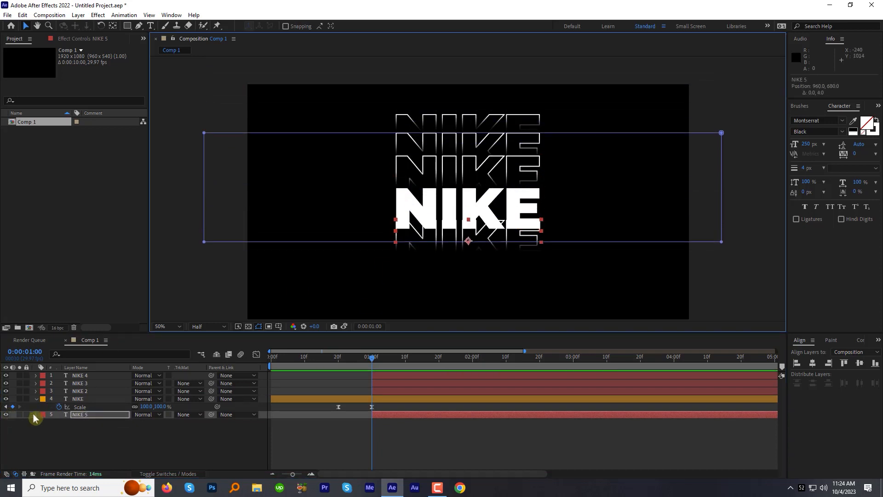
# Duplicate NIKE 3, move the copy below the NIKE 5 outline in the composition, and place it last in the layer stack
pyautogui.click(81, 385)
pyautogui.hotkey('ctrl', 'd')
pyautogui.hotkey('shift', 'Down')
pyautogui.hotkey('shift', 'Down')
pyautogui.hotkey('shift', 'Down')
pyautogui.hotkey('shift', 'Down')
pyautogui.hotkey('shift', 'Down')
pyautogui.hotkey('shift', 'Down')
pyautogui.hotkey('shift', 'Down')
pyautogui.hotkey('shift', 'Down')
pyautogui.hotkey('shift', 'Down')
pyautogui.hotkey('shift', 'Down')
pyautogui.hotkey('shift', 'Down')
pyautogui.hotkey('shift', 'Down')
pyautogui.hotkey('shift', 'Down')
pyautogui.hotkey('shift', 'Down')
pyautogui.hotkey('shift', 'Down')
pyautogui.hotkey('shift', 'Down')
pyautogui.hotkey('shift', 'Down')
pyautogui.hotkey('shift', 'Down')
pyautogui.hotkey('shift', 'Down')
pyautogui.hotkey('shift', 'Down')
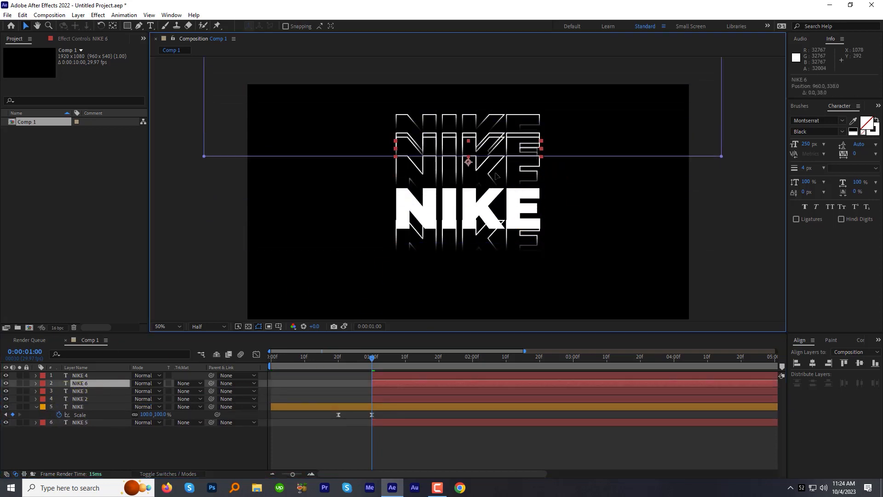
pyautogui.moveTo(137, 385); pyautogui.dragTo(83, 435)
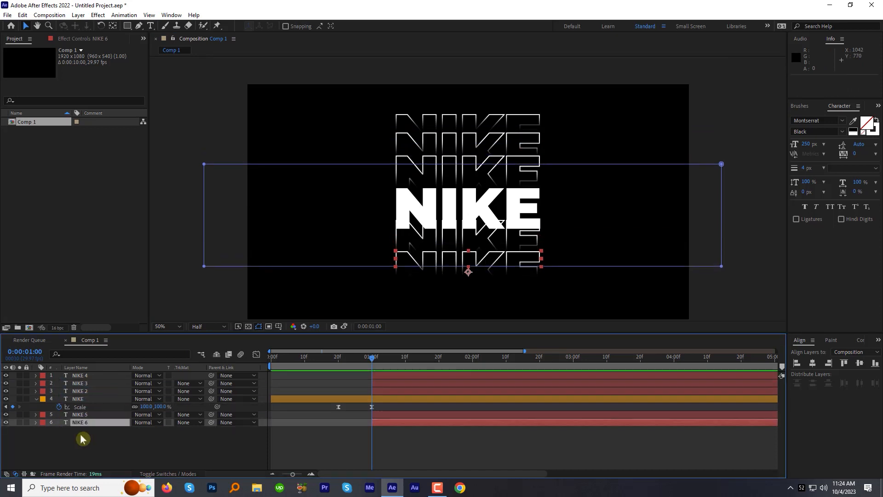
# Duplicate the NIKE 4 outline, place the copy last in the layer stack, and move it down as the bottommost row
pyautogui.click(85, 379)
pyautogui.hotkey('ctrl', 'd')
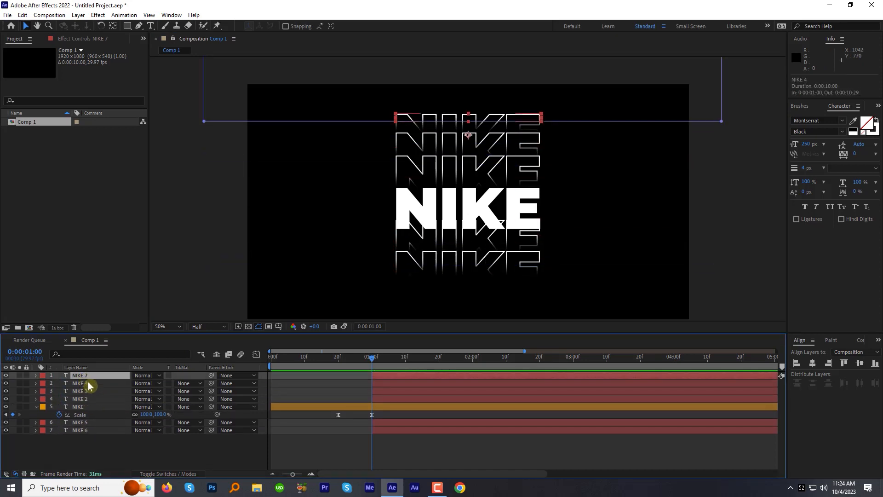
pyautogui.moveTo(87, 375); pyautogui.dragTo(94, 425)
pyautogui.moveTo(460, 119); pyautogui.dragTo(459, 282)
# Invert the masks of the three lower outlines, NIKE 5, NIKE 6 and NIKE 7
pyautogui.click(80, 415)
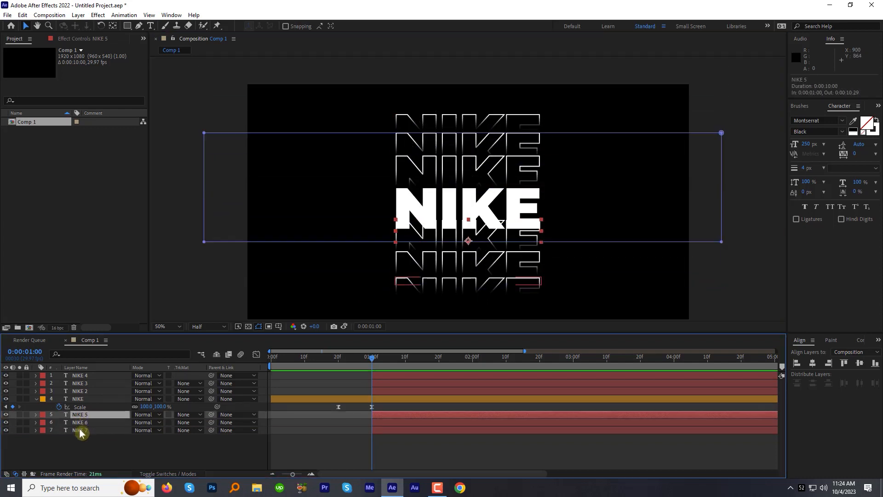
pyautogui.keyDown('shift'); pyautogui.click(84, 430); pyautogui.keyUp('shift')
pyautogui.press('m')
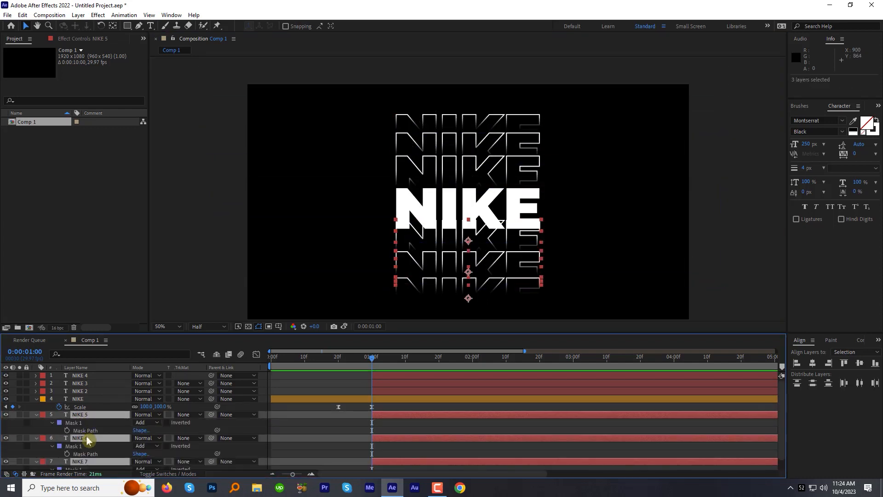
pyautogui.click(167, 423)
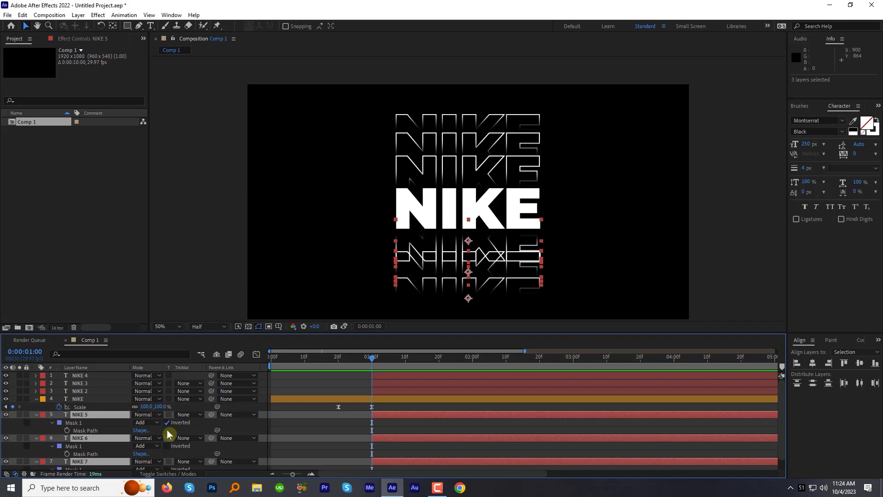
pyautogui.click(167, 446)
pyautogui.click(167, 469)
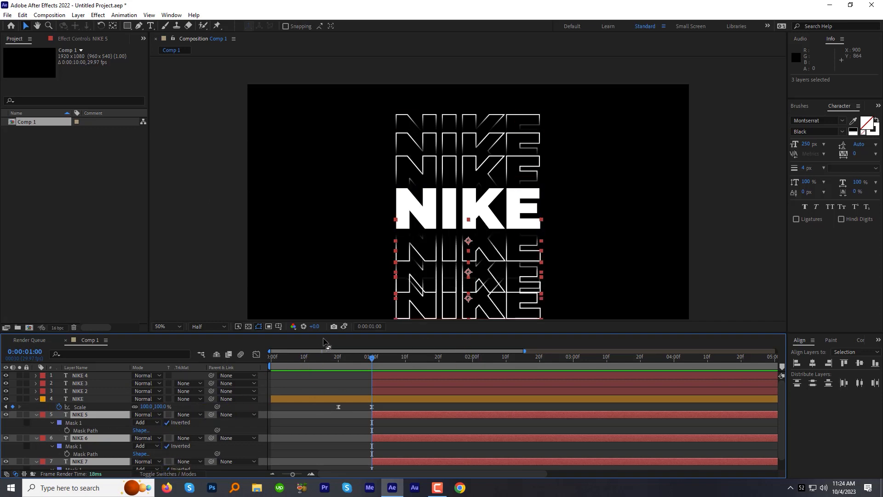
# Lower the mask edges of the NIKE 6 and NIKE 7 outlines so the upper part of each row fades out
pyautogui.click(92, 415)
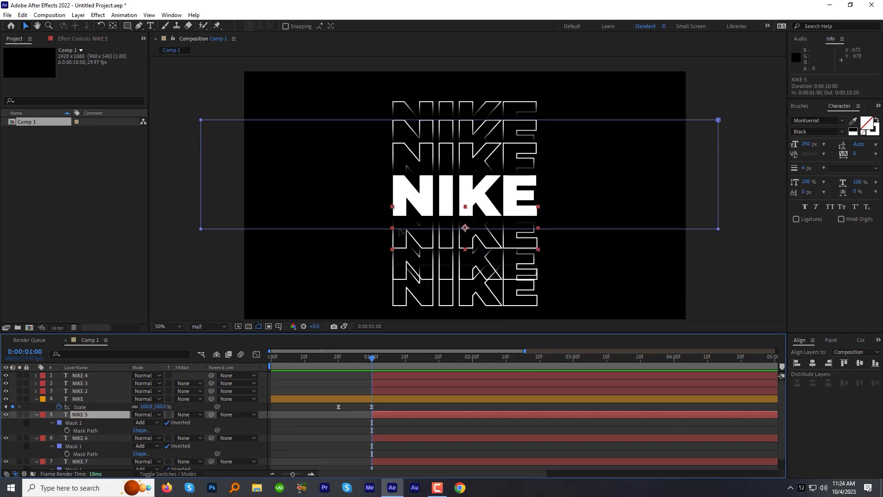
pyautogui.click(425, 229)
pyautogui.click(92, 438)
pyautogui.click(425, 253)
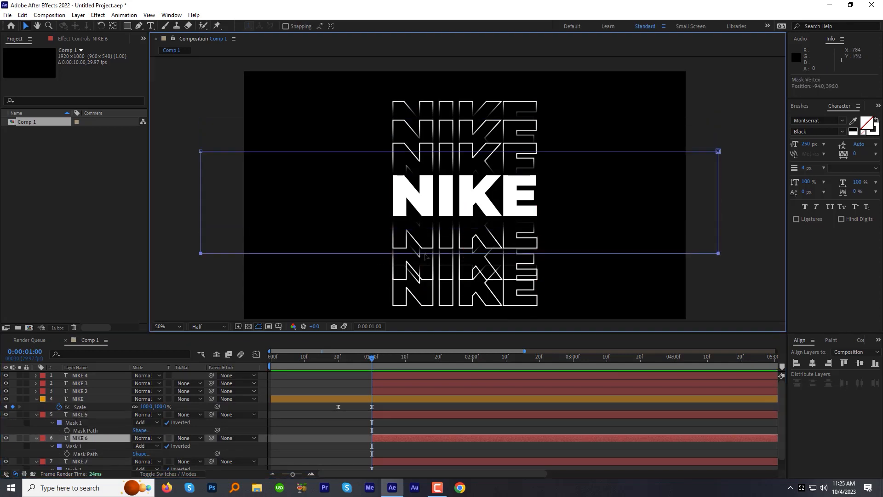
pyautogui.moveTo(424, 254); pyautogui.dragTo(424, 259)
pyautogui.click(87, 462)
pyautogui.moveTo(366, 272); pyautogui.dragTo(366, 287)
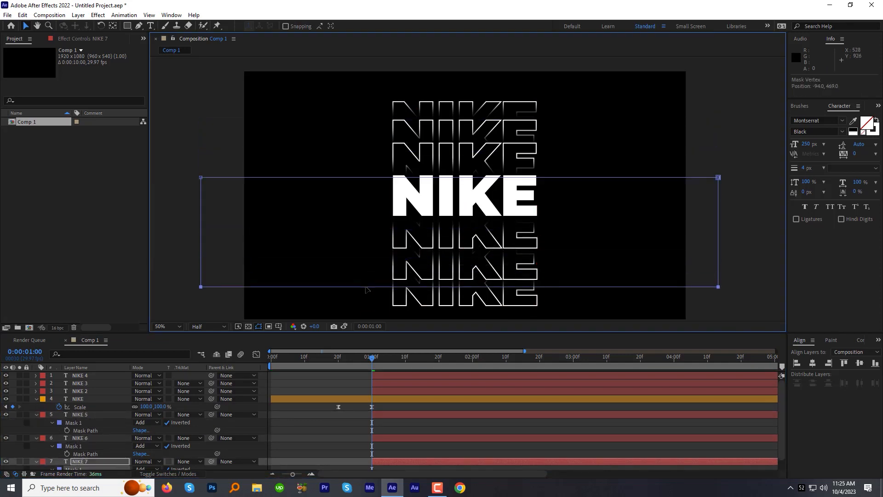
pyautogui.moveTo(340, 272); pyautogui.dragTo(340, 280)
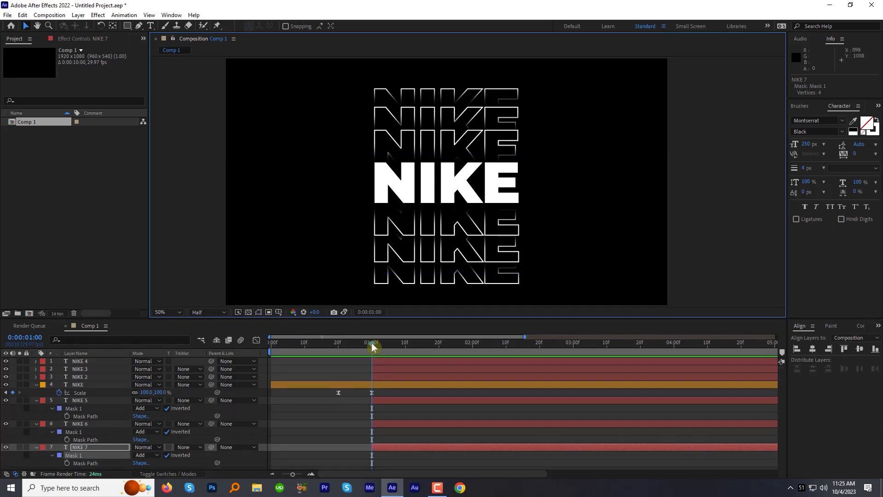
# Solo NIKE 4 and add a Position text animator keyframed from 0, 82 at 0:00:01:00 to 0, 0 at 0:00:01:10
pyautogui.moveTo(372, 344); pyautogui.dragTo(405, 345)
pyautogui.click(405, 362)
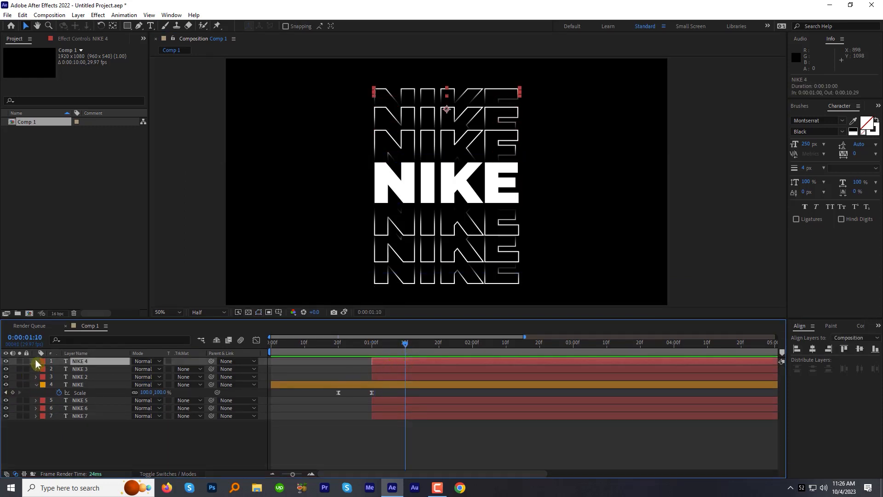
pyautogui.click(36, 361)
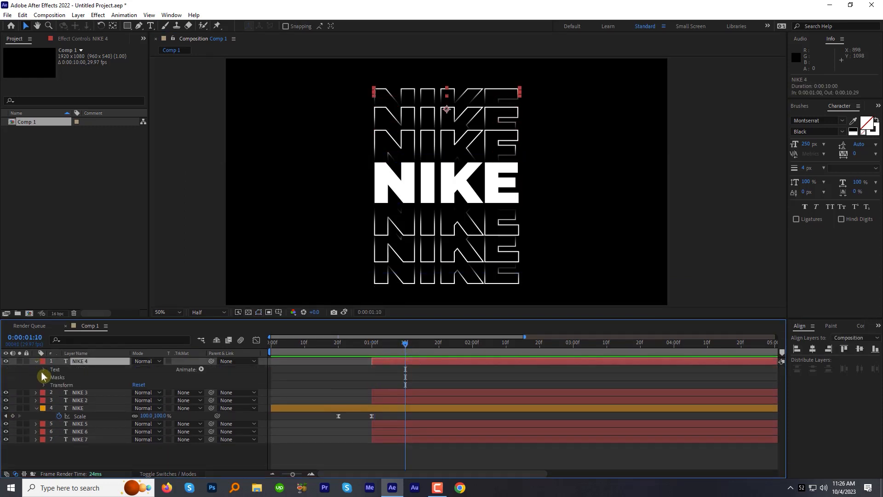
pyautogui.click(201, 370)
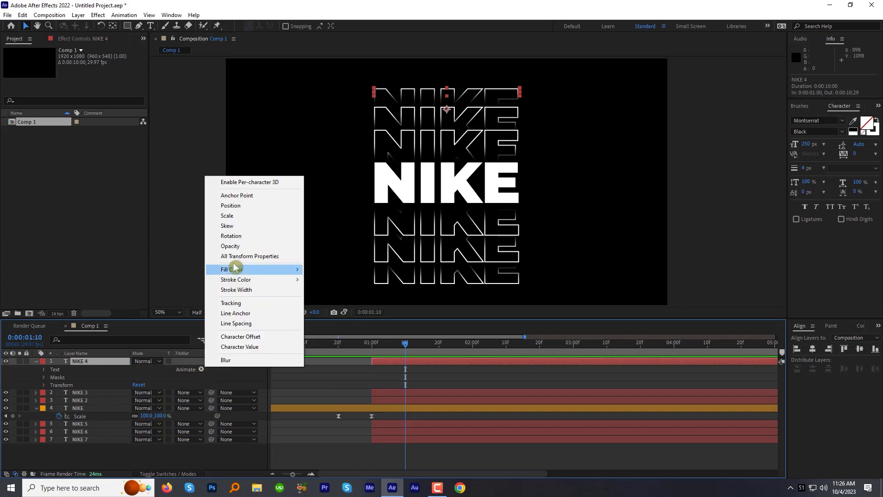
pyautogui.click(245, 209)
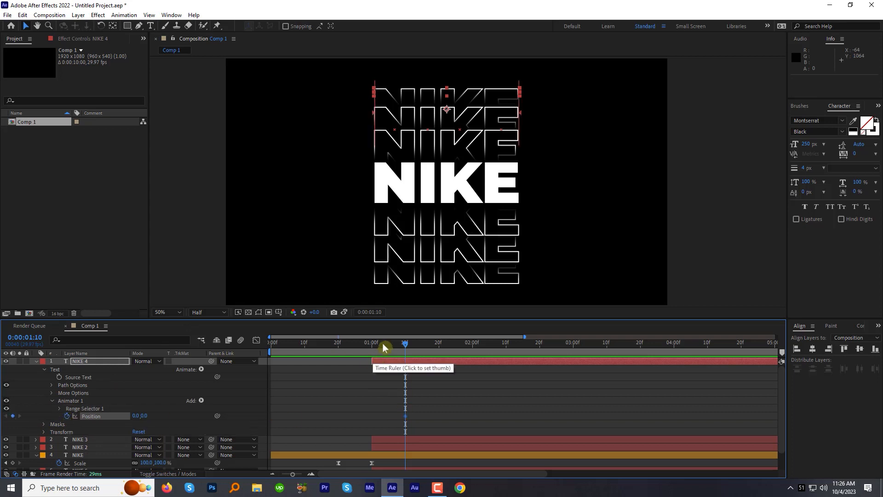
pyautogui.moveTo(380, 343); pyautogui.dragTo(371, 345)
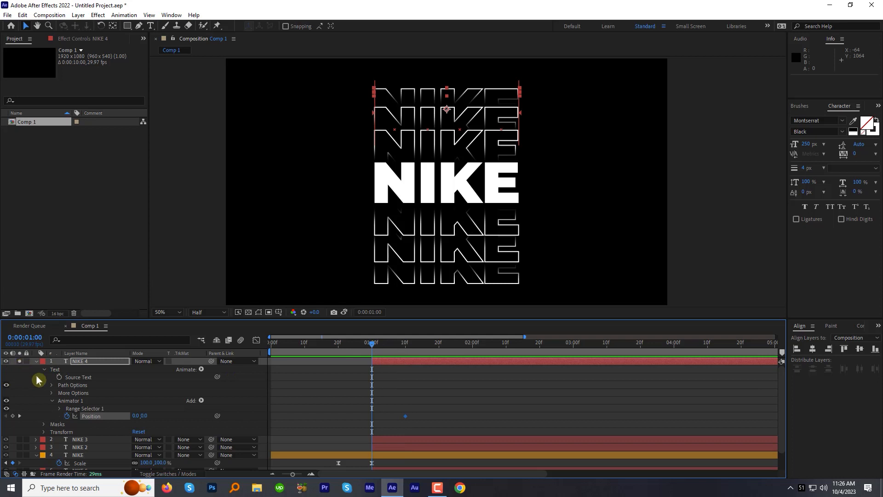
pyautogui.moveTo(141, 416); pyautogui.dragTo(182, 415)
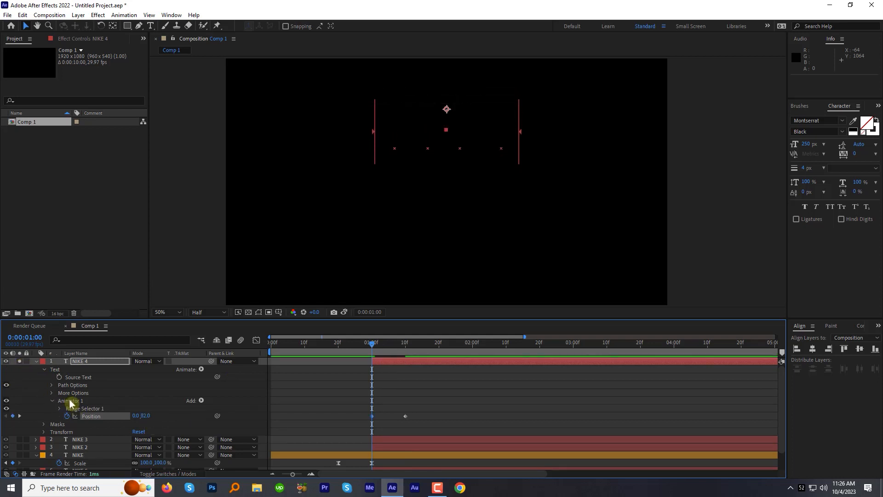
# Copy NIKE 4's text animator to the soloed NIKE 3 outline and set its starting Position to 0, 115
pyautogui.click(71, 401)
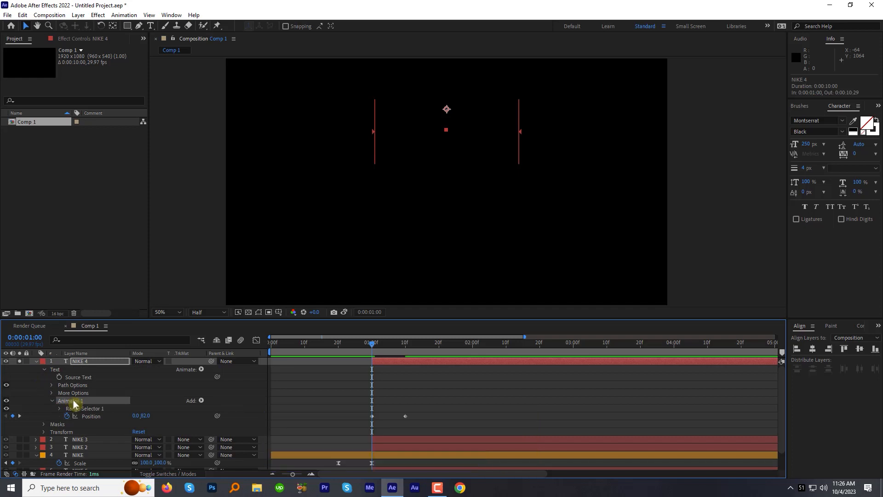
pyautogui.click(83, 440)
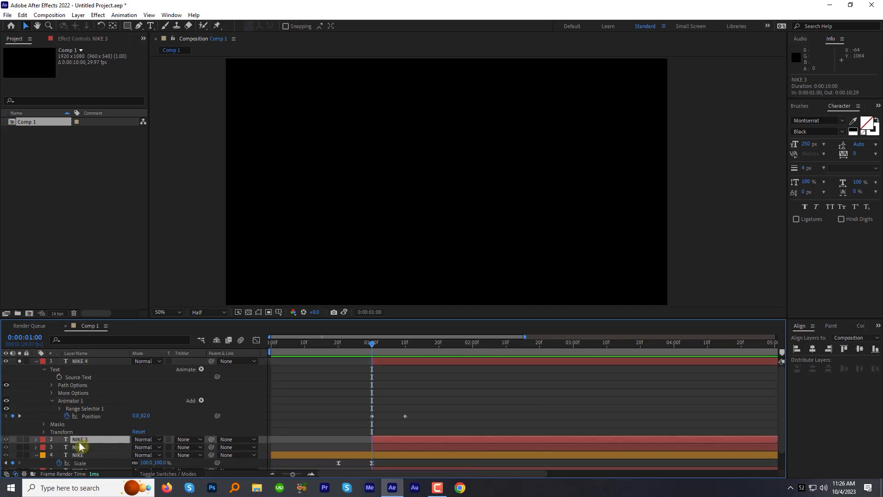
pyautogui.hotkey('ctrl', 'v')
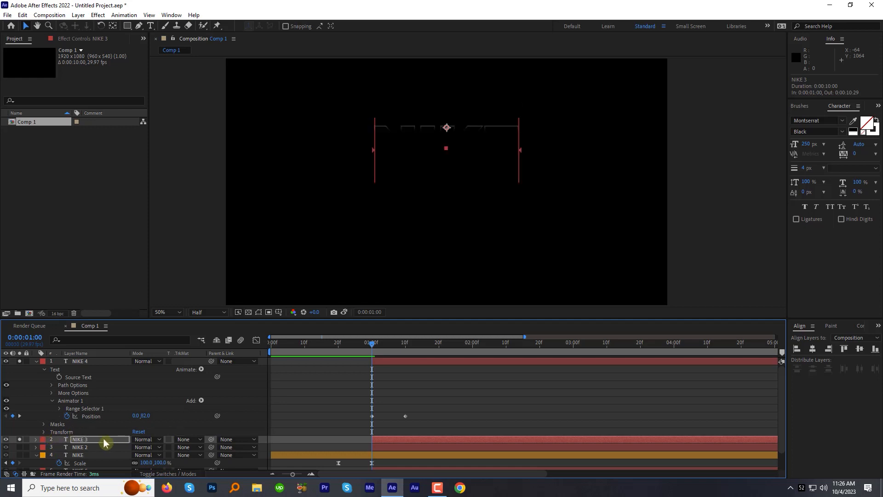
pyautogui.press('u')
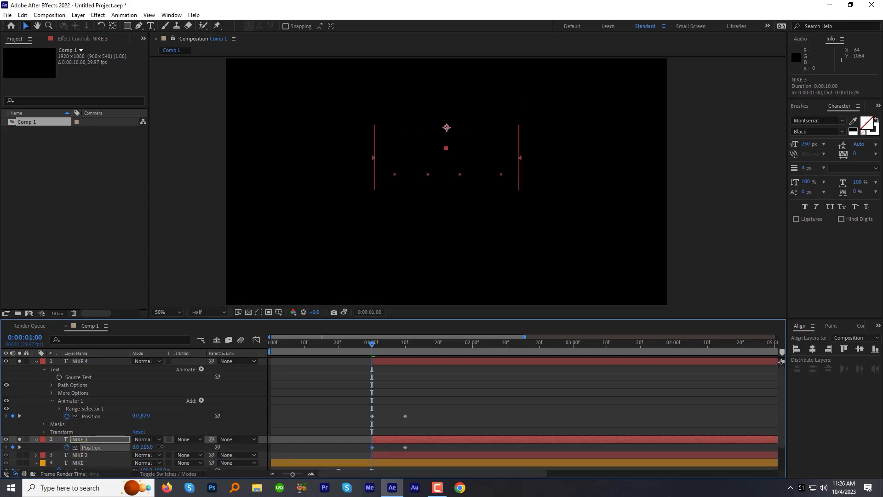
# Solo the NIKE 2 outline, paste the same text animator onto it, and set its starting Position to 0, 146
pyautogui.click(101, 455)
pyautogui.click(19, 456)
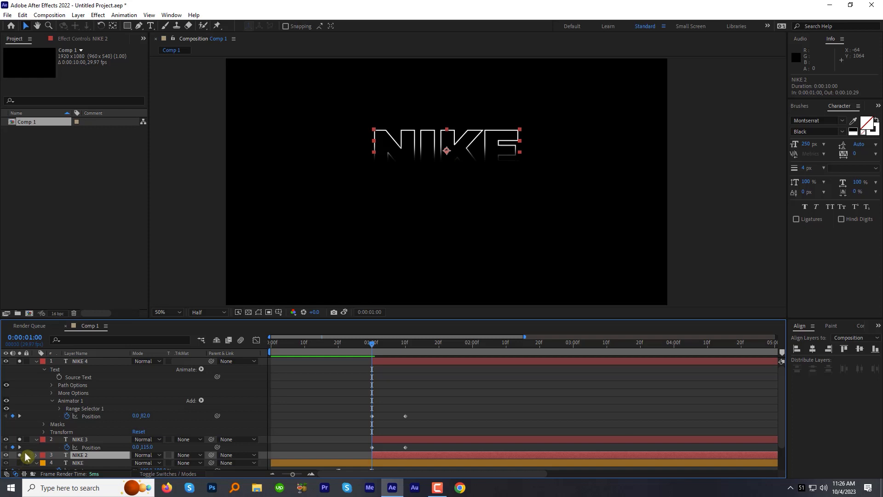
pyautogui.hotkey('ctrl', 'v')
pyautogui.press('u')
pyautogui.scroll(-2, 156, 449)
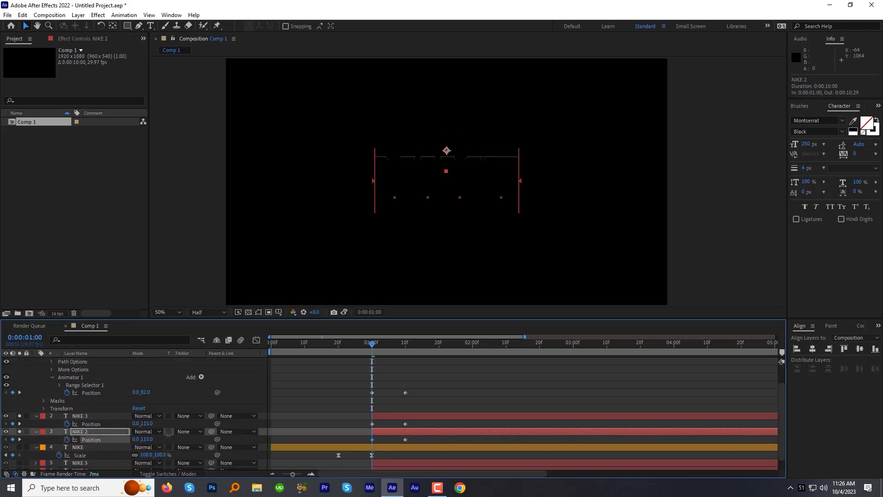
pyautogui.scroll(-1, 156, 437)
# Solo NIKE 5 and add a Position text animator keyframed from 0, -130 at 0:00:01:00 to 0, 0 at 0:00:01:10
pyautogui.click(85, 450)
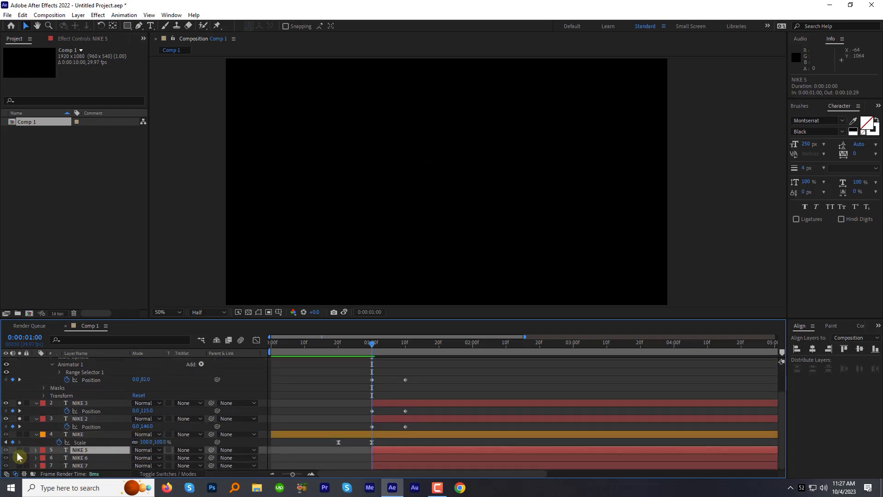
pyautogui.click(20, 450)
pyautogui.click(36, 450)
pyautogui.scroll(-5, 76, 413)
pyautogui.click(201, 396)
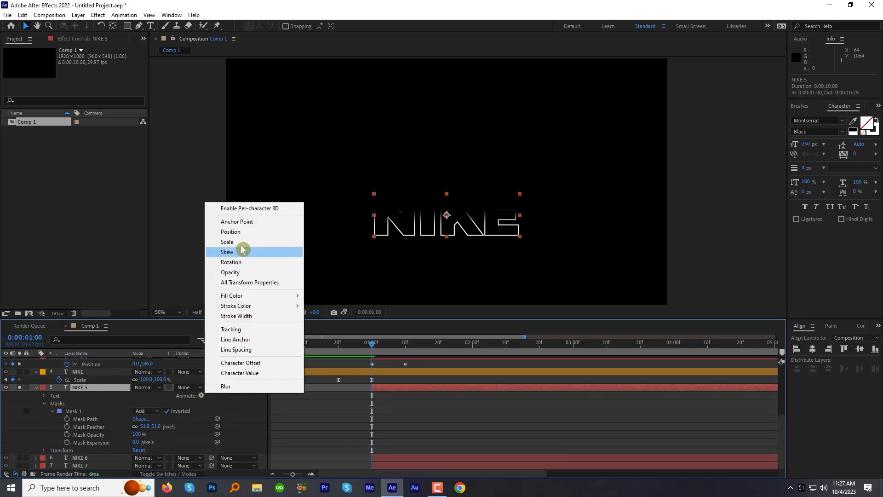
pyautogui.click(233, 228)
pyautogui.moveTo(371, 344); pyautogui.dragTo(407, 354)
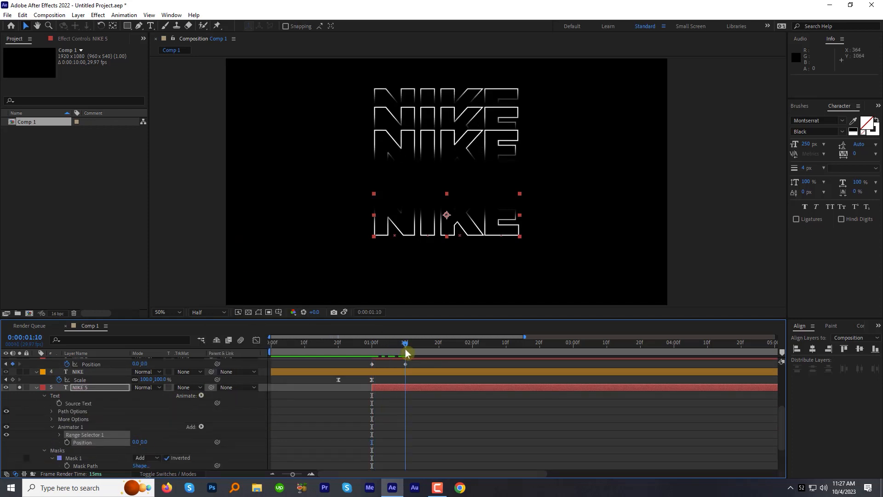
pyautogui.click(67, 443)
pyautogui.click(371, 345)
pyautogui.moveTo(146, 442); pyautogui.dragTo(88, 438)
# Copy NIKE 5's text animator to the soloed NIKE 6 outline and set its starting Position to 0, -150
pyautogui.click(71, 428)
pyautogui.scroll(-1, 73, 438)
pyautogui.scroll(-1, 72, 437)
pyautogui.click(81, 458)
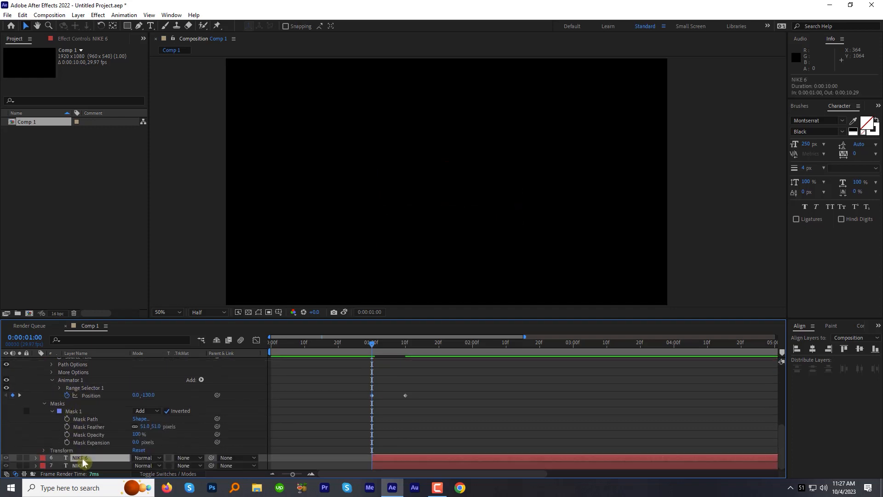
pyautogui.click(20, 459)
pyautogui.hotkey('ctrl', 'v')
pyautogui.press('u')
pyautogui.moveTo(148, 461); pyautogui.dragTo(55, 463)
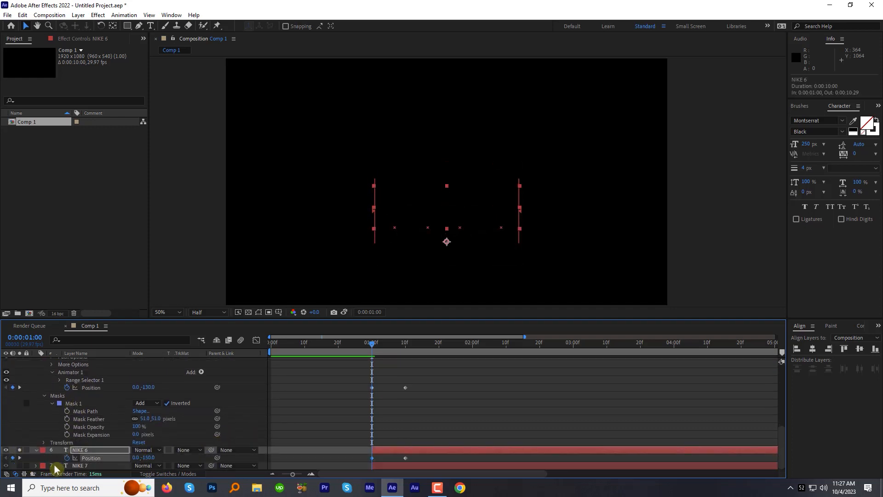
# Solo the NIKE 7 outline, paste the text animator onto it, and set its starting vertical Position to about -102
pyautogui.click(80, 466)
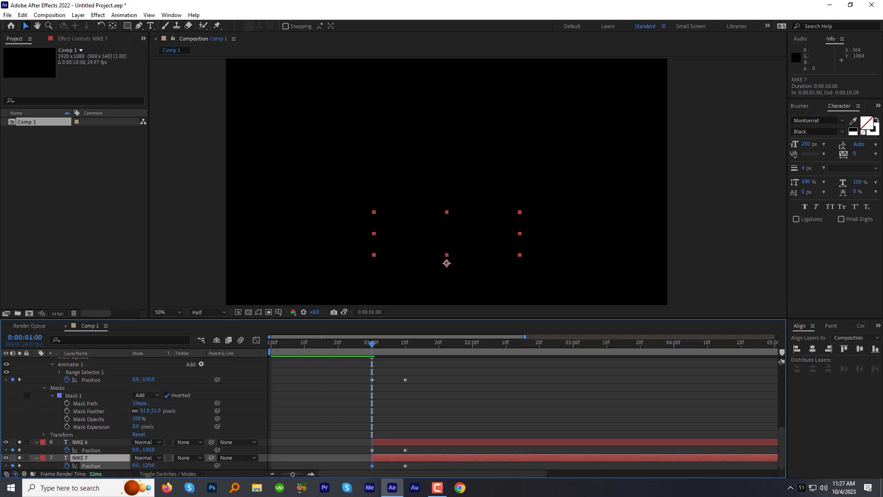
pyautogui.hotkey('ctrl', 'v')
pyautogui.press('u')
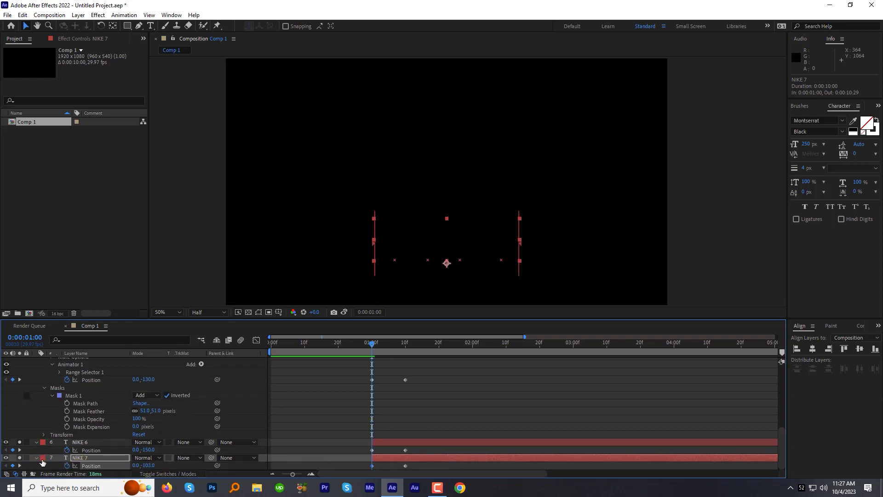
# Turn off solo on every layer, collapse their properties, and reveal only the keyframed properties of all layers
pyautogui.click(65, 458)
pyautogui.hotkey('ctrl', 'a')
pyautogui.click(20, 443)
pyautogui.scroll(3, 25, 414)
pyautogui.click(35, 396)
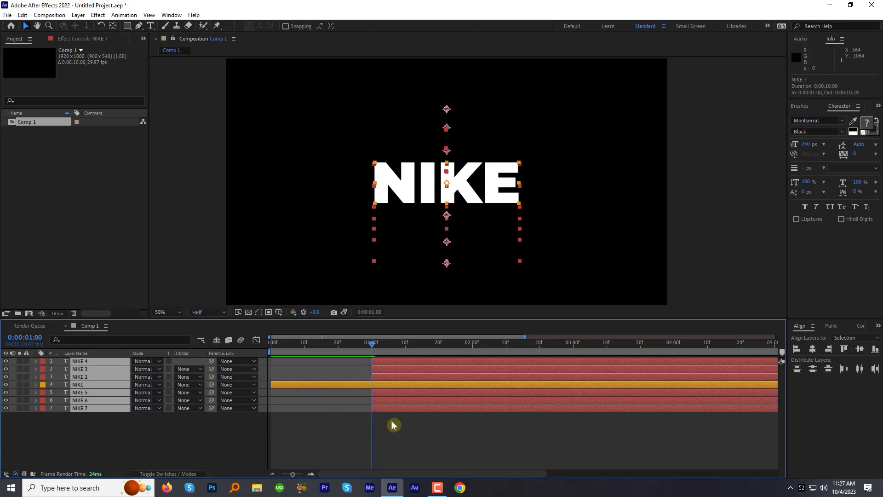
pyautogui.press('u')
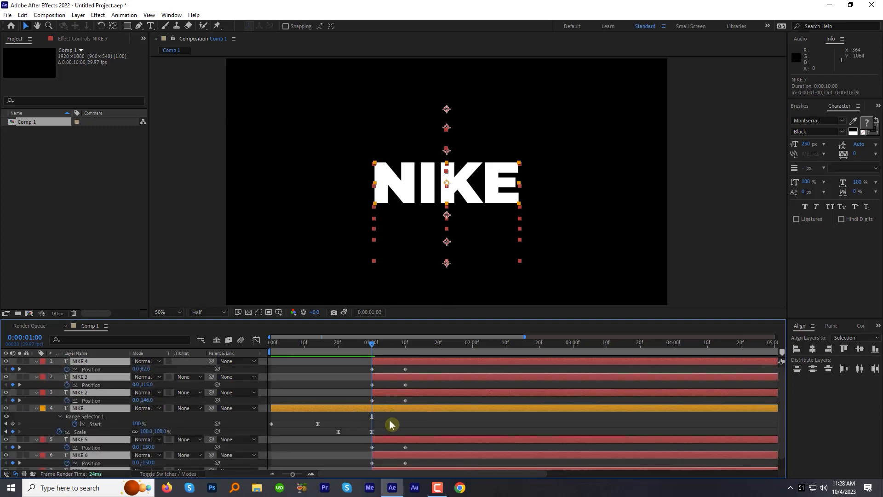
# Shift all six outline layers to start at 0:00:00:20 and apply Easy Ease to their ending Position keyframes
pyautogui.moveTo(396, 361); pyautogui.dragTo(368, 410)
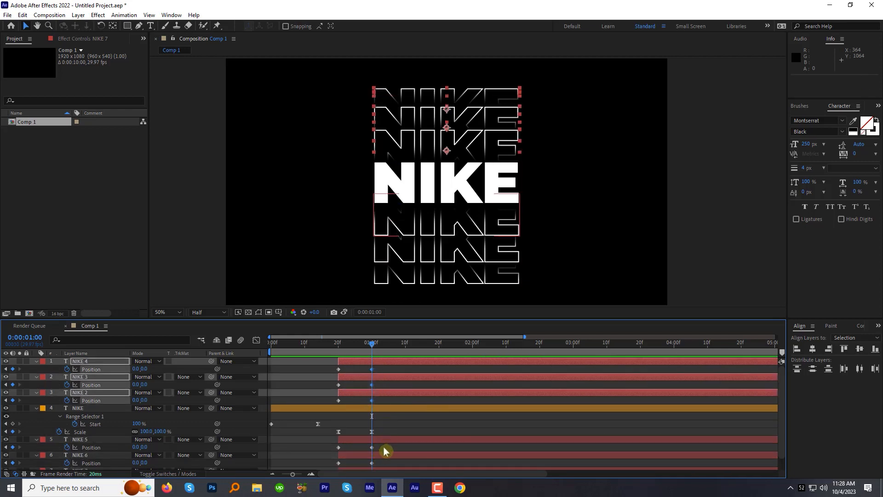
pyautogui.moveTo(385, 452); pyautogui.dragTo(369, 474)
# Preview the outlines' spreading motion from 0:00:00:20
pyautogui.click(338, 349)
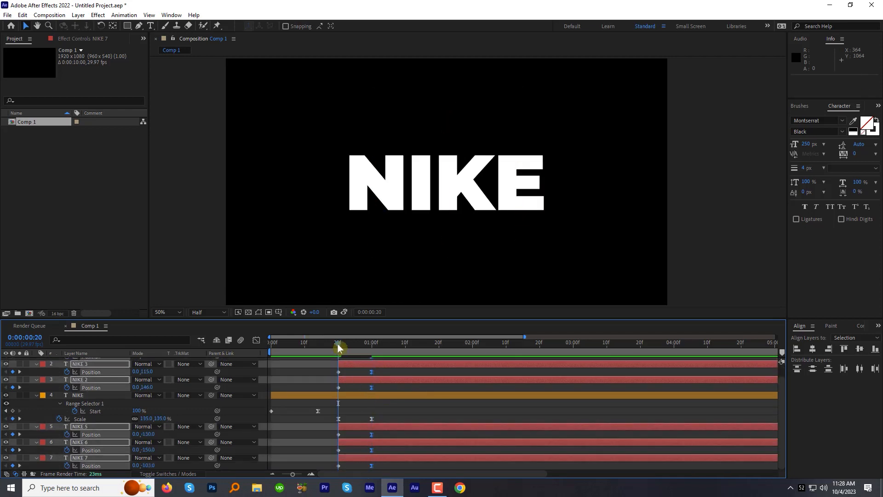
pyautogui.press('space')
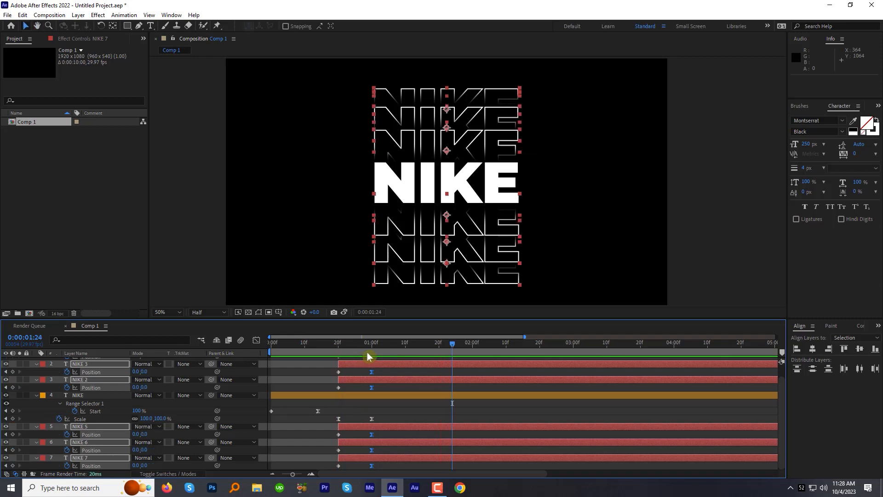
pyautogui.click(370, 350)
# At 0:00:01:08, expand the NIKE 2 layer's properties and add a Tracking text animator to it
pyautogui.moveTo(395, 346); pyautogui.dragTo(398, 346)
pyautogui.scroll(2, 50, 367)
pyautogui.click(92, 392)
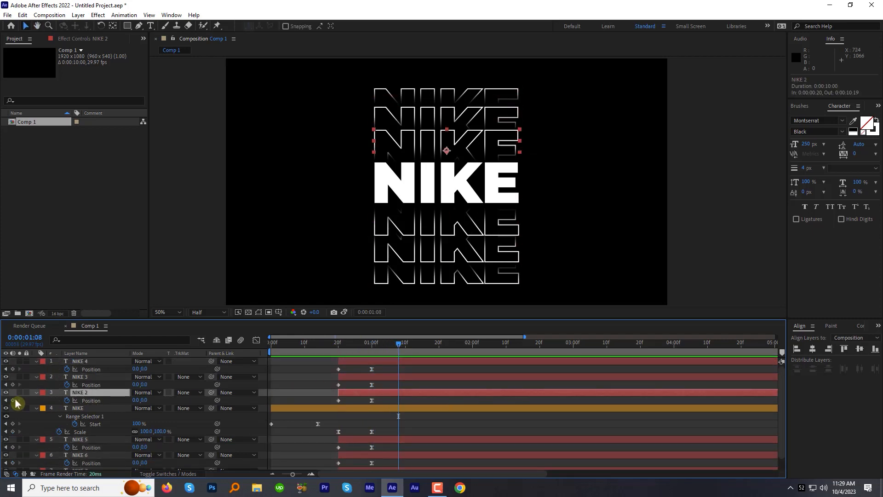
pyautogui.click(37, 393)
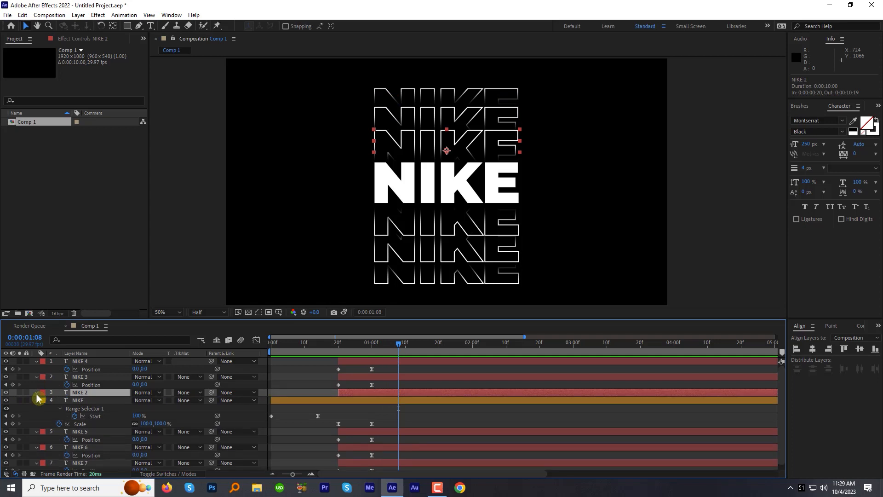
pyautogui.click(37, 394)
pyautogui.click(201, 401)
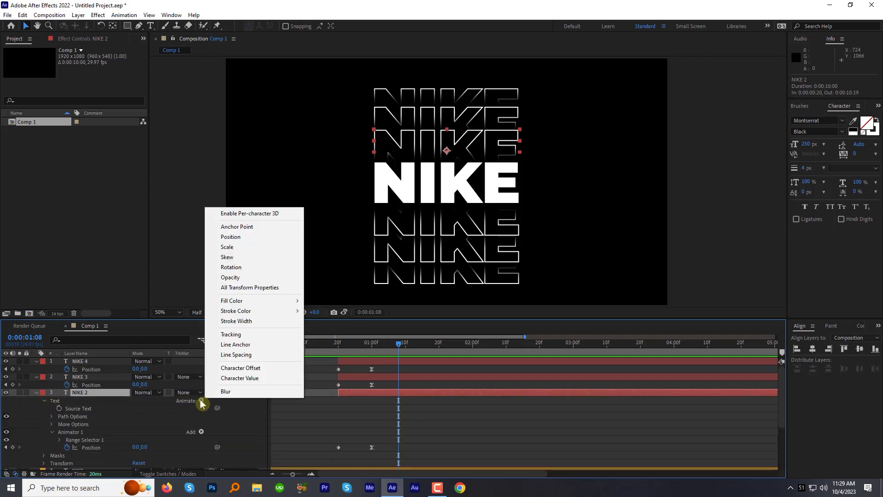
pyautogui.click(234, 335)
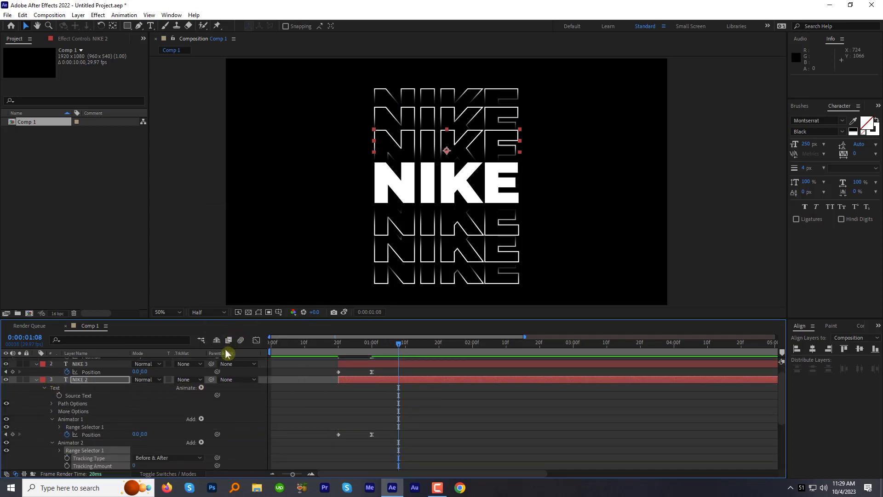
# Keyframe NIKE 2's Tracking Amount at 0:00:01:08 and set it to 80 at 0:00:01:15
pyautogui.click(52, 465)
pyautogui.click(67, 465)
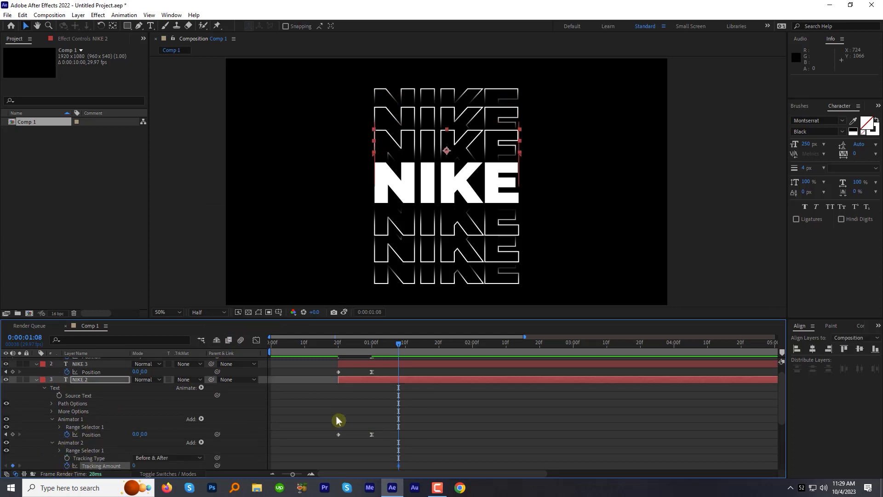
pyautogui.moveTo(399, 346); pyautogui.dragTo(421, 344)
pyautogui.moveTo(135, 465); pyautogui.dragTo(168, 462)
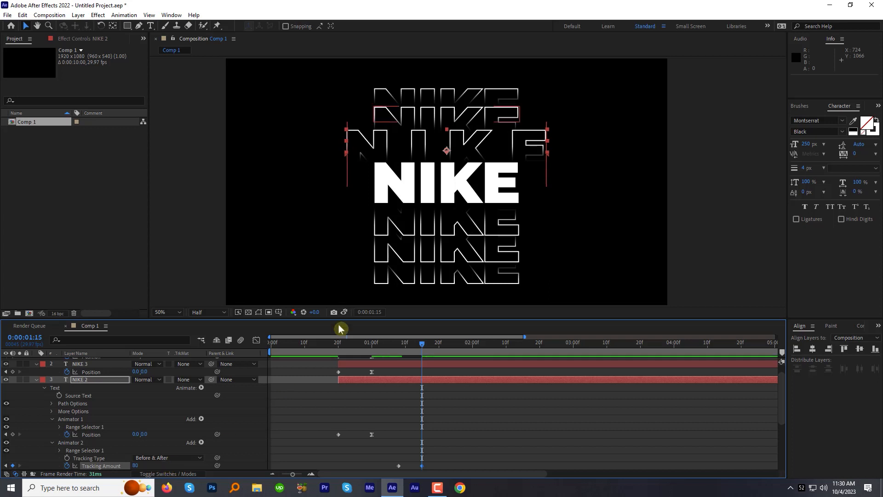
# Apply Easy Ease to NIKE 2's ending Tracking Amount keyframe and copy its Animator 2
pyautogui.scroll(-2, 428, 441)
pyautogui.moveTo(430, 450); pyautogui.dragTo(417, 441)
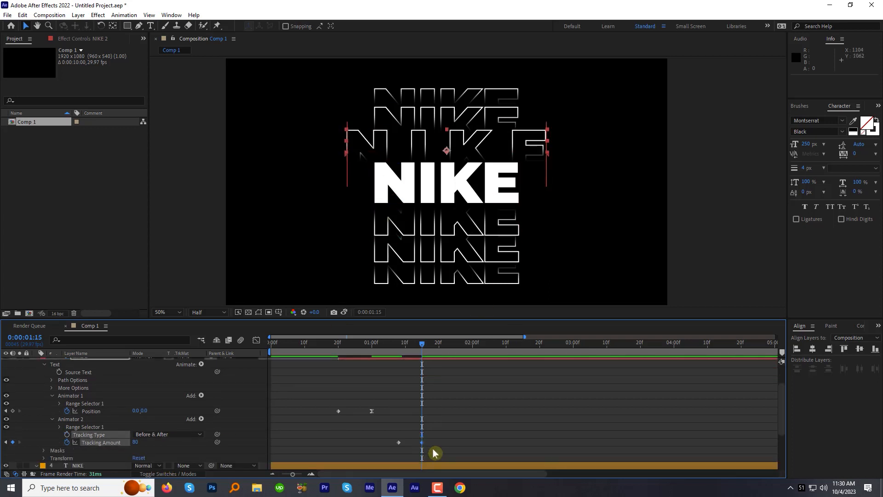
pyautogui.moveTo(402, 346); pyautogui.dragTo(422, 346)
pyautogui.hotkey('ctrl', 'c')
pyautogui.click(68, 419)
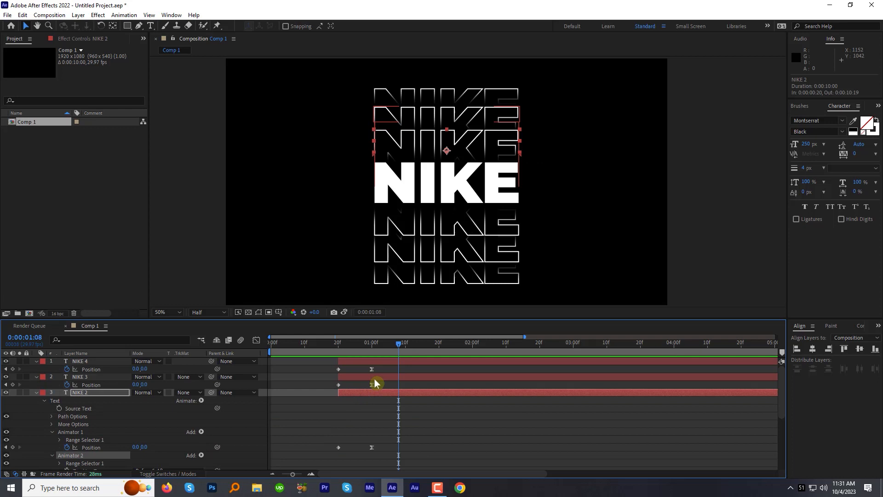
# Paste the tracking animator onto NIKE 3 at 0:00:01:08 and set its Tracking Amount to 125 at 0:00:01:15
pyautogui.click(380, 377)
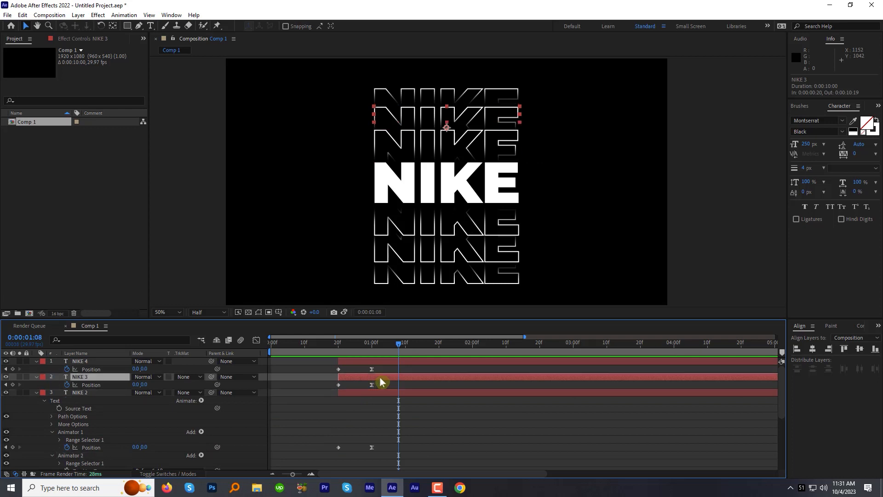
pyautogui.hotkey('ctrl', 'v')
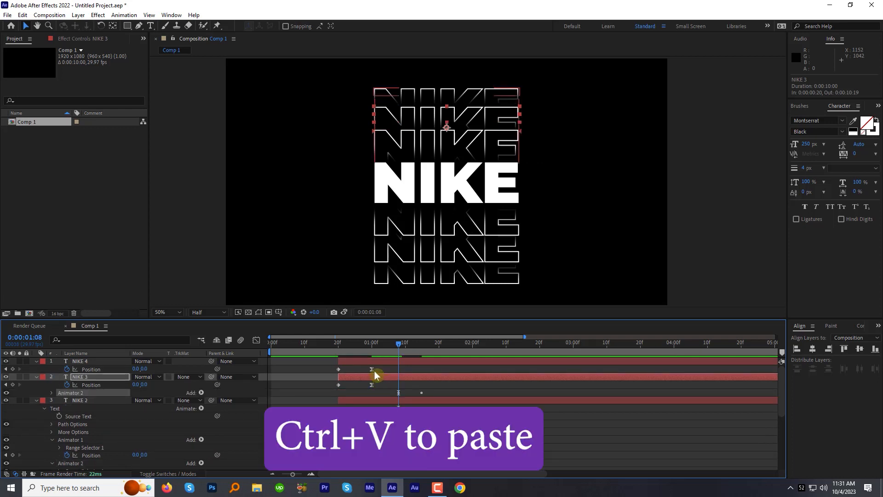
pyautogui.press('u')
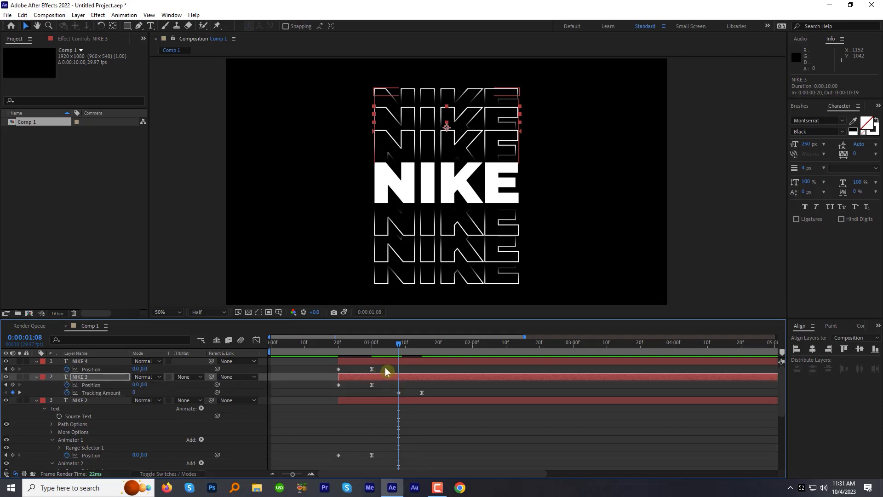
pyautogui.moveTo(405, 344); pyautogui.dragTo(423, 346)
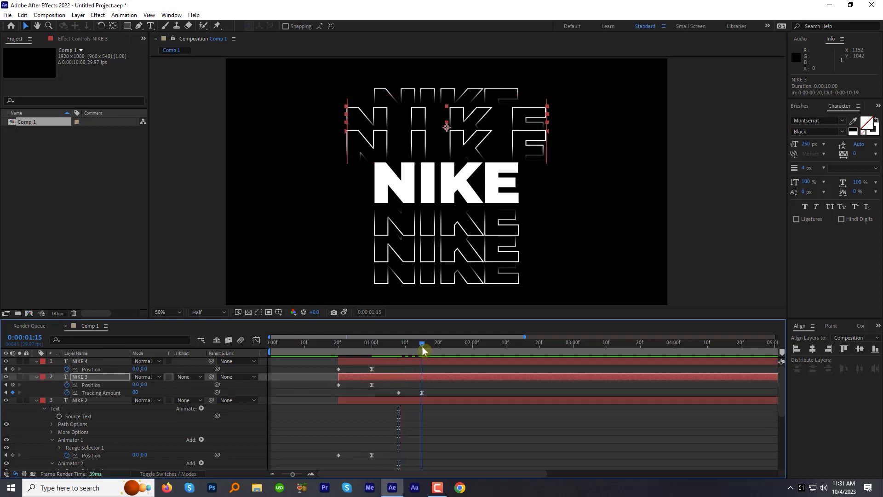
pyautogui.moveTo(135, 392); pyautogui.dragTo(157, 391)
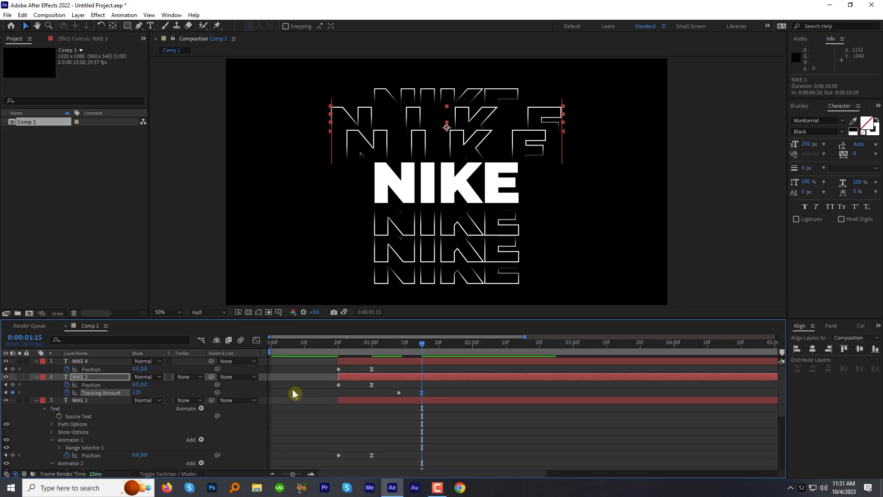
# Paste the tracking animator onto NIKE 4 at 0:00:01:08 and set its Tracking Amount to 160 at 0:00:01:15
pyautogui.click(398, 347)
pyautogui.click(400, 360)
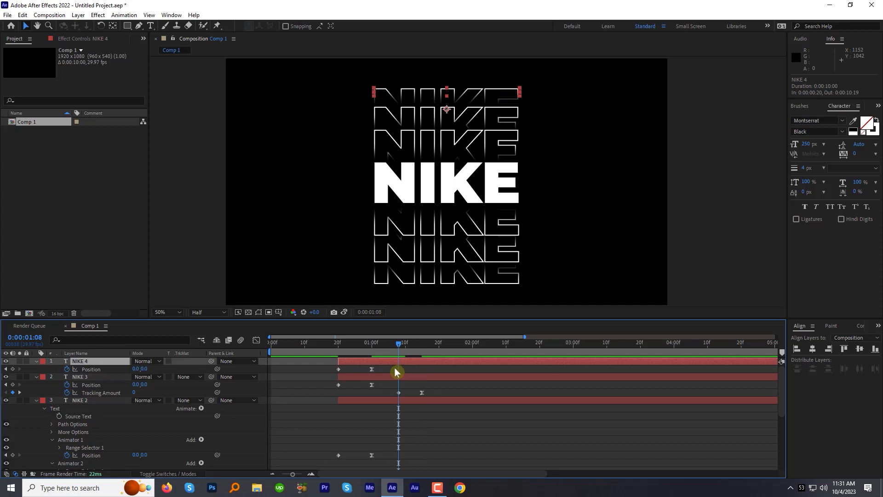
pyautogui.hotkey('ctrl', 'v')
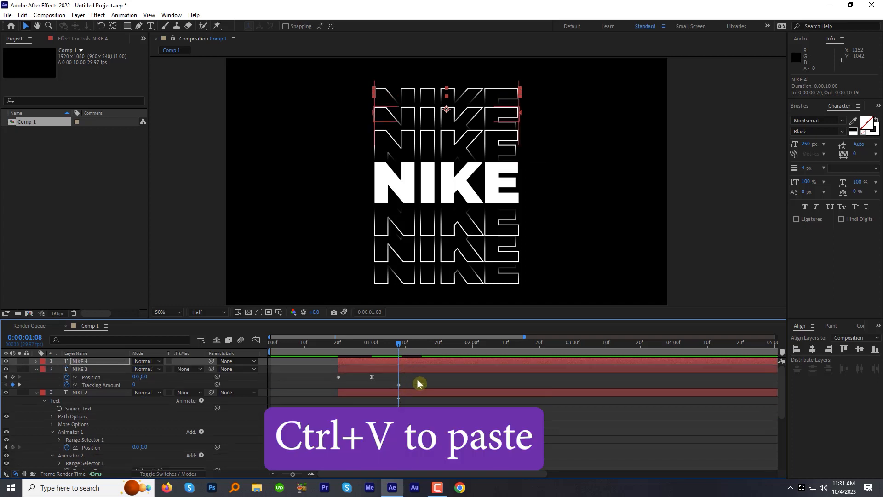
pyautogui.press('u')
pyautogui.moveTo(402, 345); pyautogui.dragTo(424, 349)
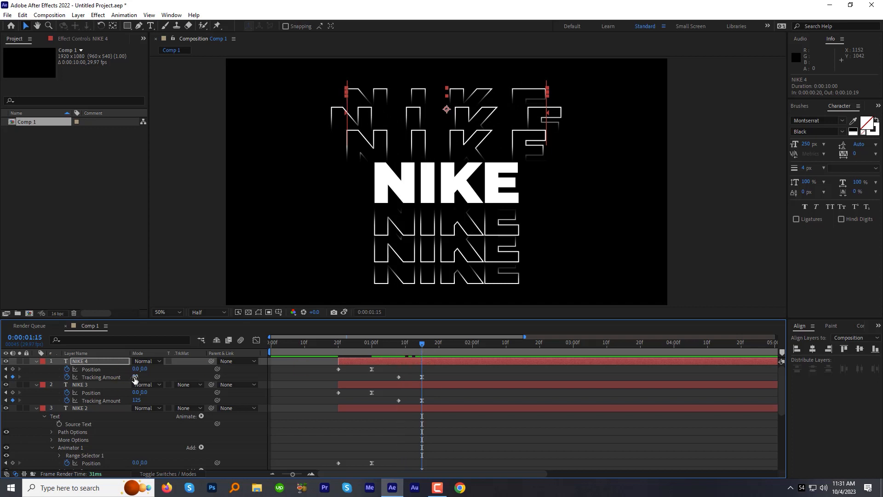
pyautogui.moveTo(137, 378); pyautogui.dragTo(170, 376)
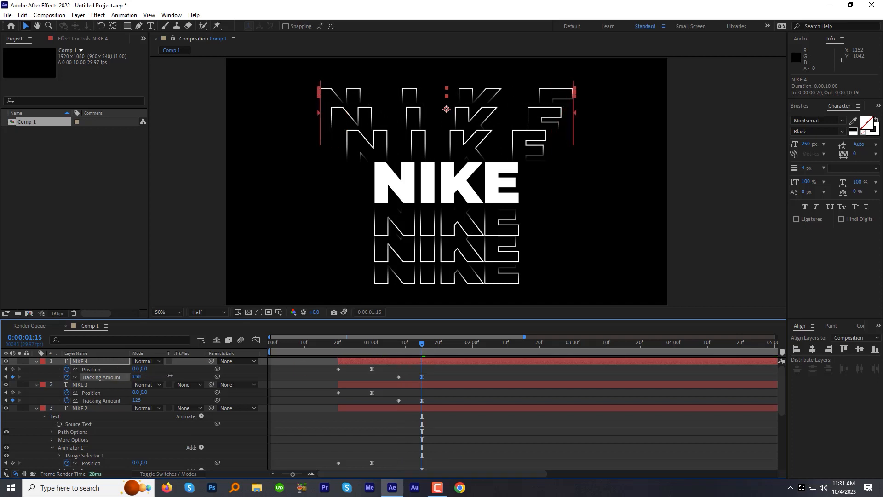
pyautogui.moveTo(171, 376); pyautogui.dragTo(171, 376)
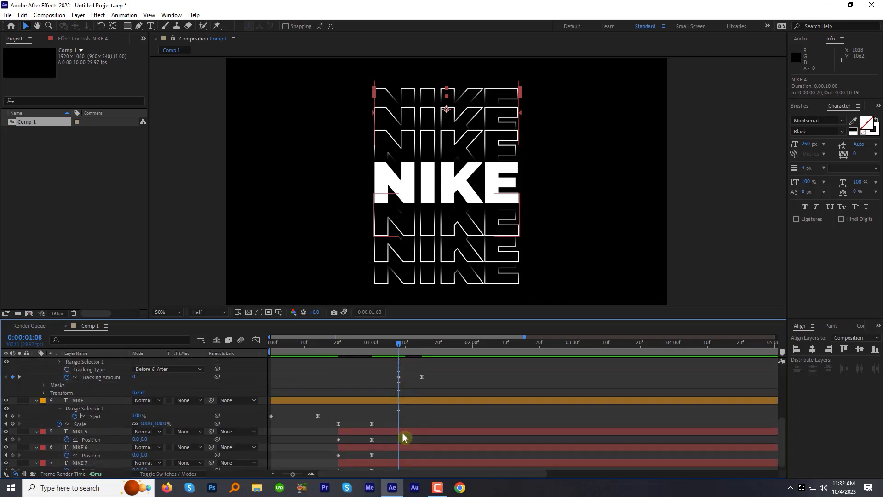
# Paste the tracking animator onto NIKE 5 and NIKE 6 at 0:00:01:08, setting NIKE 6's Tracking Amount to 125 at 0:00:01:15
pyautogui.click(403, 433)
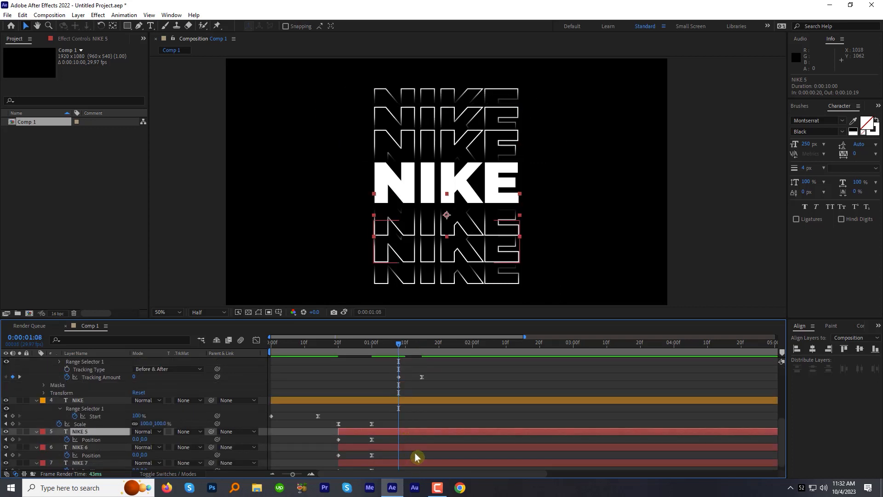
pyautogui.hotkey('ctrl', 'v')
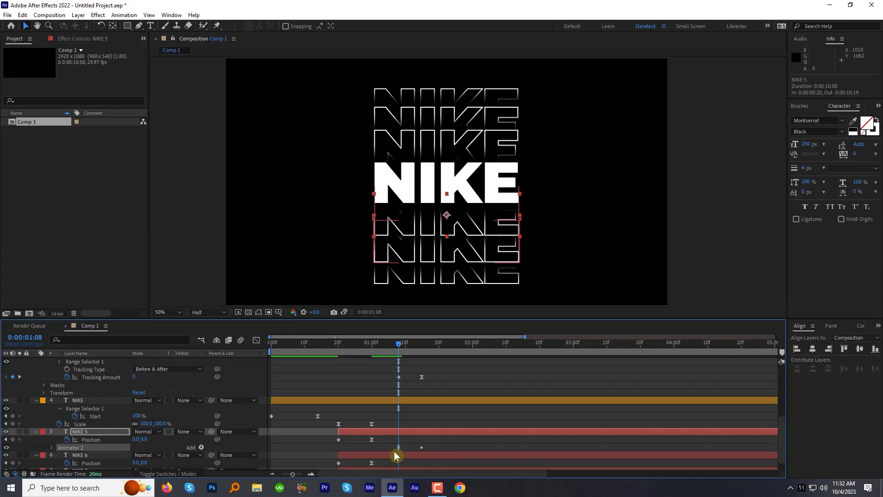
pyautogui.press('u')
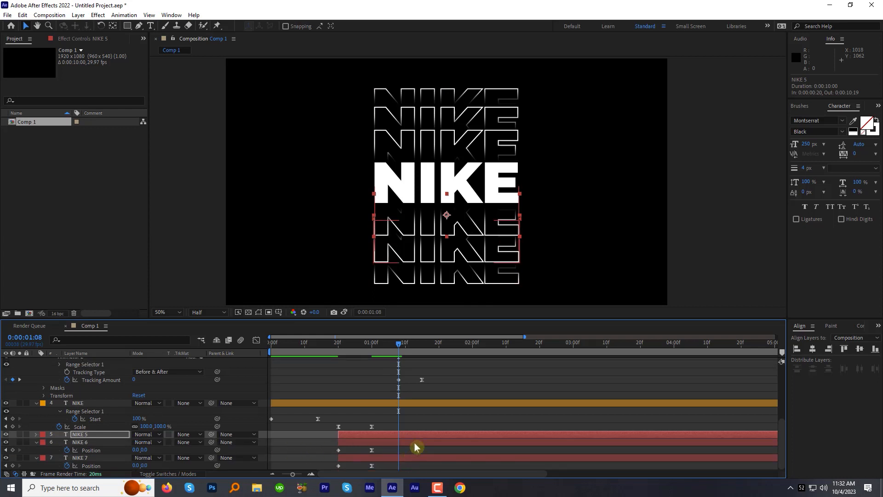
pyautogui.moveTo(413, 346); pyautogui.dragTo(421, 349)
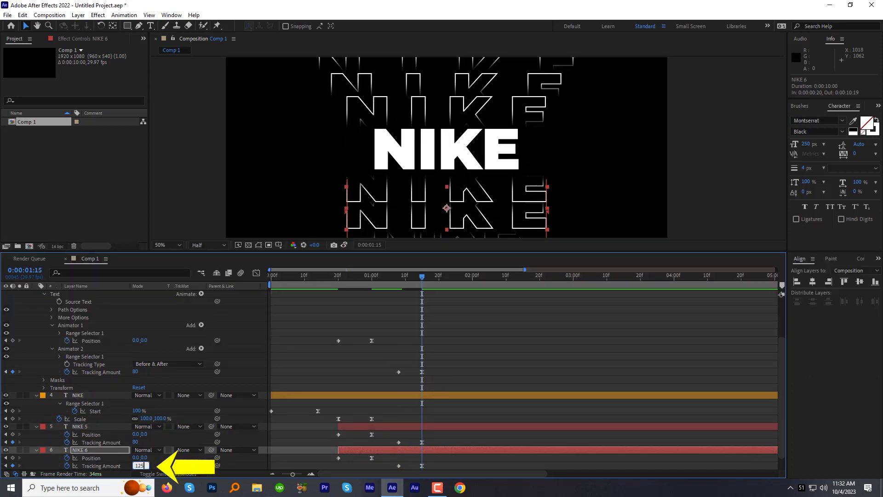
pyautogui.press('Return')
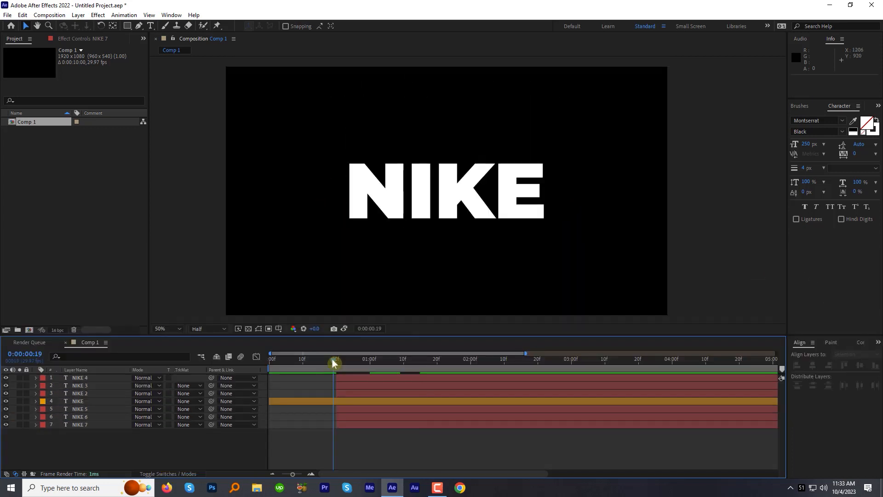
# Preview the outlines' letter-spacing animation from 0:00:00:19
pyautogui.press('space')
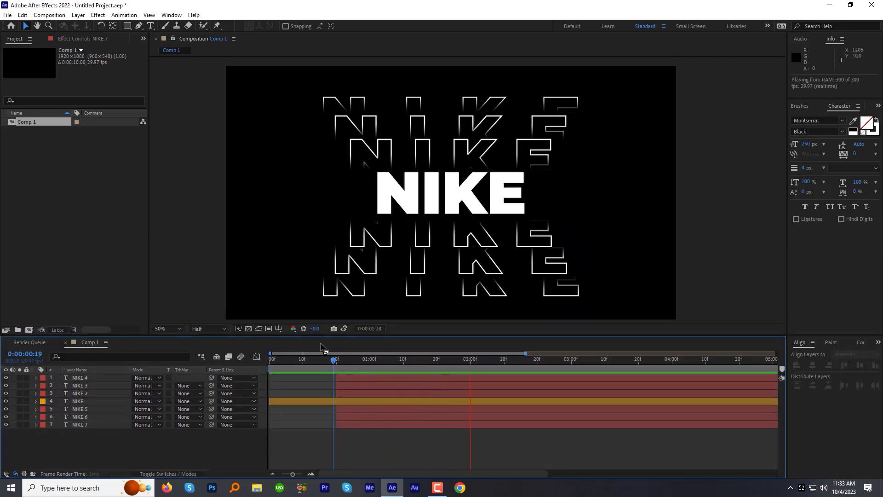
pyautogui.press('space')
# Select all six outline layers, reveal their keyframed properties, and enlarge the timeline area
pyautogui.click(379, 377)
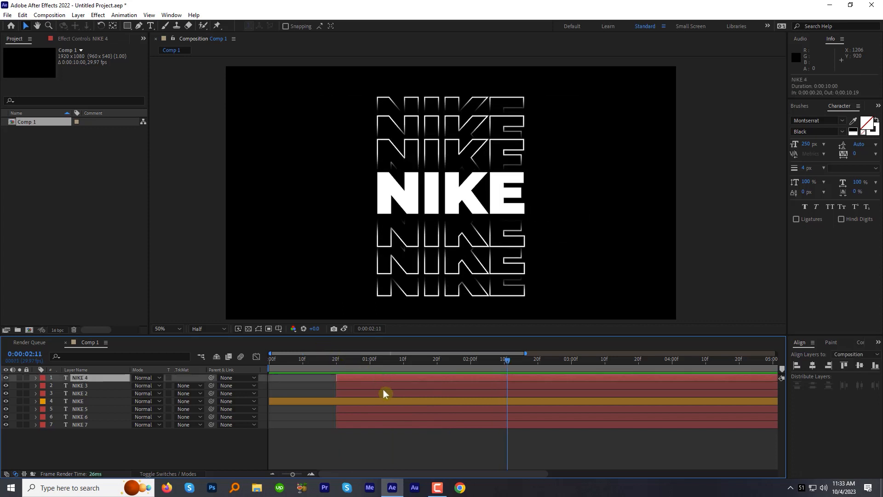
pyautogui.keyDown('shift'); pyautogui.click(384, 393); pyautogui.keyUp('shift')
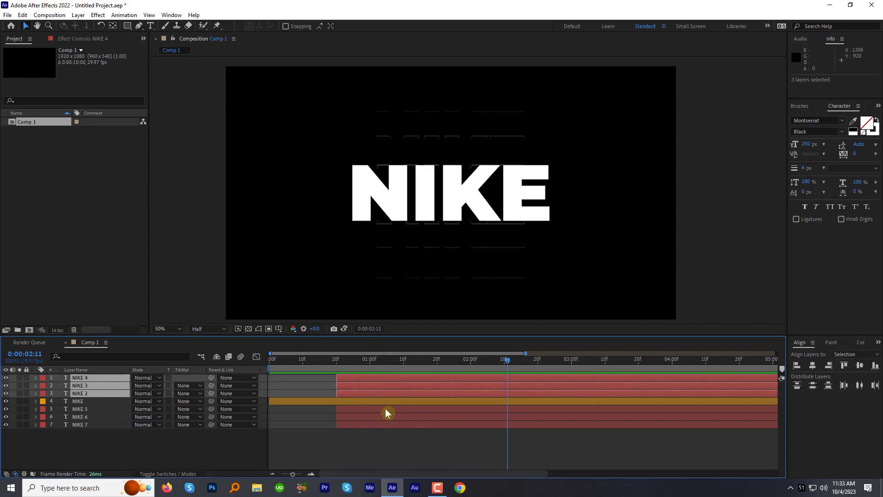
pyautogui.keyDown('shift'); pyautogui.click(385, 408); pyautogui.keyUp('shift')
pyautogui.keyDown('shift'); pyautogui.click(390, 417); pyautogui.keyUp('shift')
pyautogui.keyDown('shift'); pyautogui.click(391, 423); pyautogui.keyUp('shift')
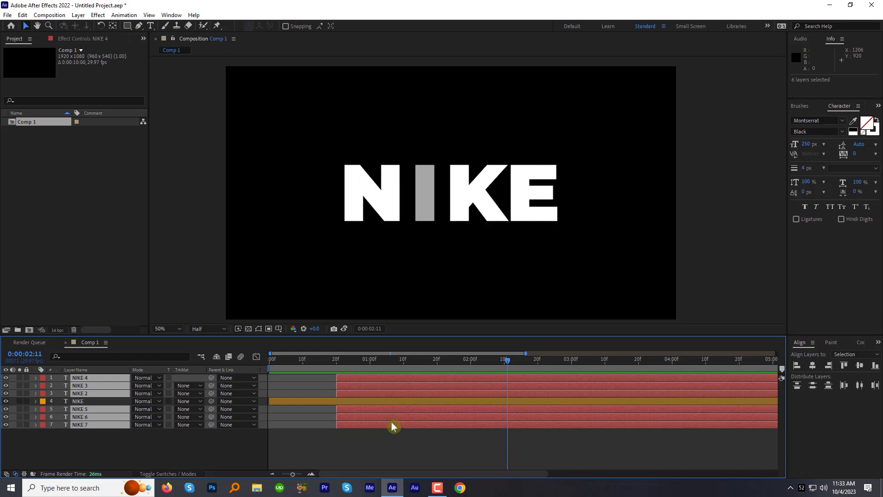
pyautogui.press('u')
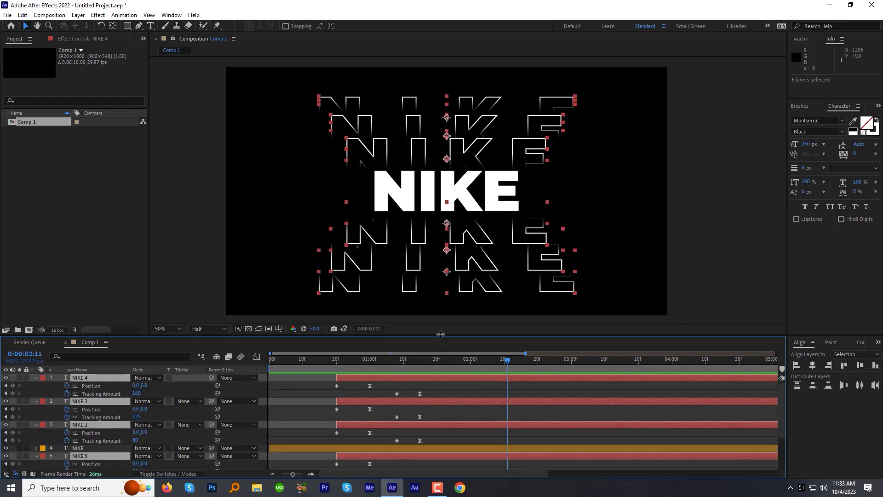
pyautogui.moveTo(440, 335); pyautogui.dragTo(441, 330)
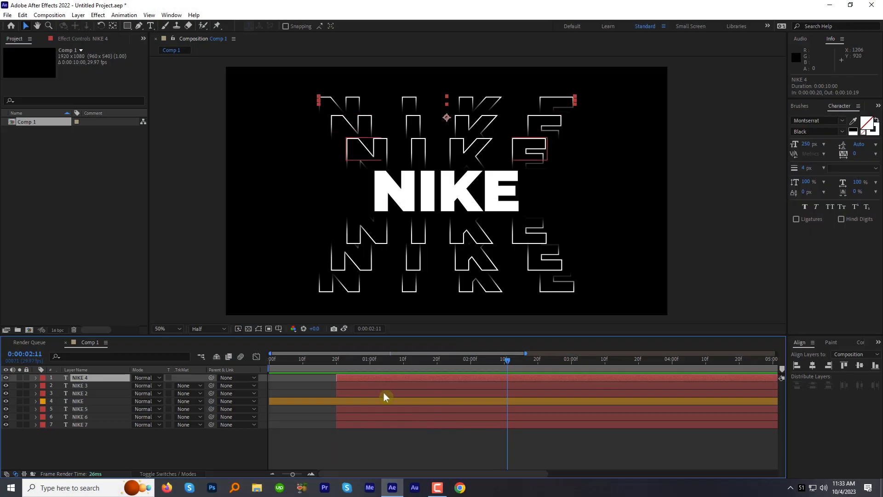
pyautogui.keyDown('shift'); pyautogui.click(384, 394); pyautogui.keyUp('shift')
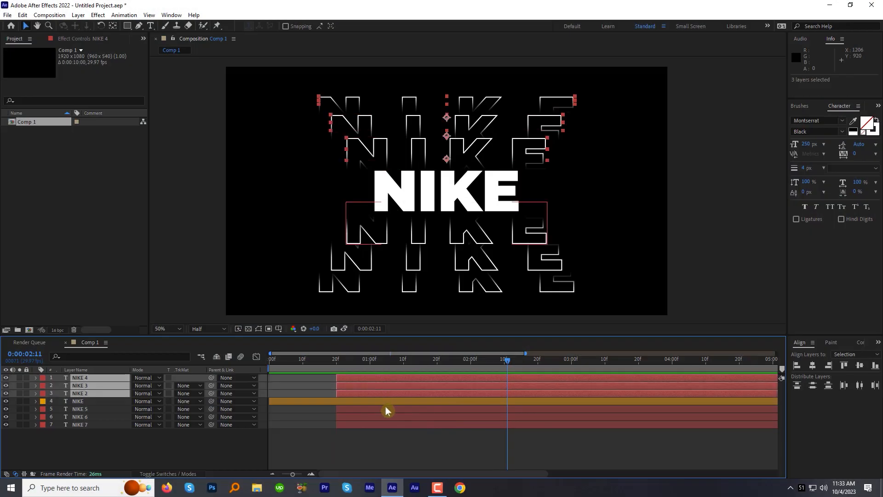
pyautogui.keyDown('ctrl'); pyautogui.click(385, 409); pyautogui.keyUp('ctrl')
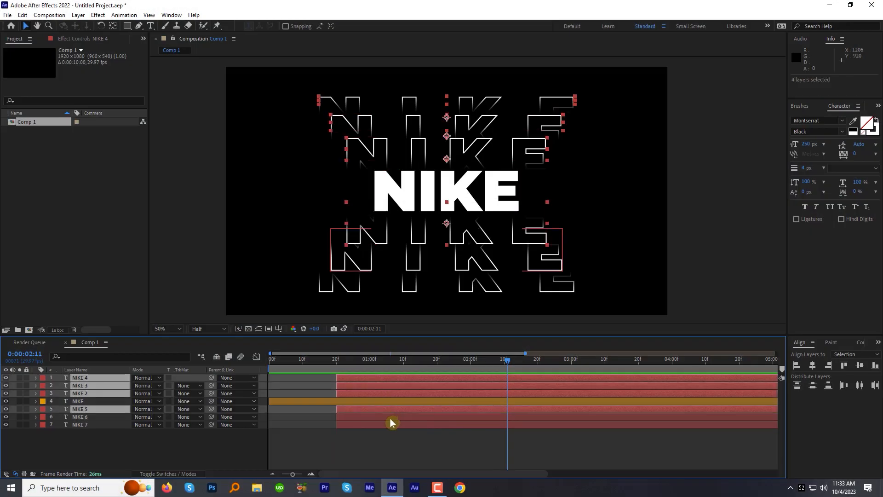
pyautogui.keyDown('ctrl'); pyautogui.click(390, 417); pyautogui.keyUp('ctrl')
pyautogui.keyDown('ctrl'); pyautogui.click(390, 423); pyautogui.keyUp('ctrl')
pyautogui.press('u')
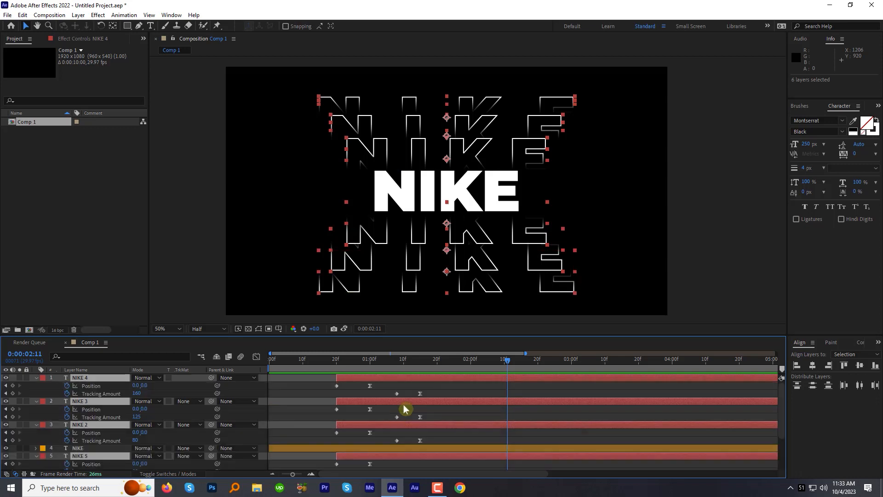
pyautogui.moveTo(440, 336); pyautogui.dragTo(441, 334)
# Add a Tracking Amount keyframe holding the current value at 0:00:02:13 on all six outline layers
pyautogui.moveTo(474, 361); pyautogui.dragTo(514, 370)
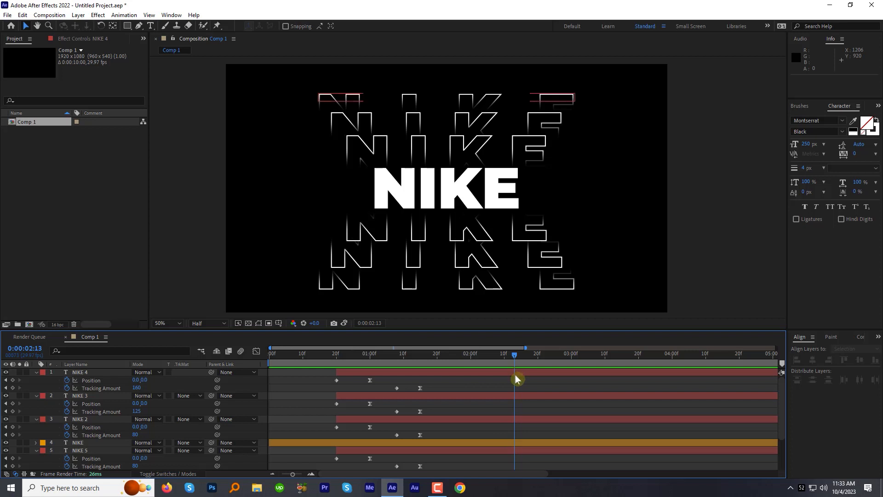
pyautogui.click(13, 388)
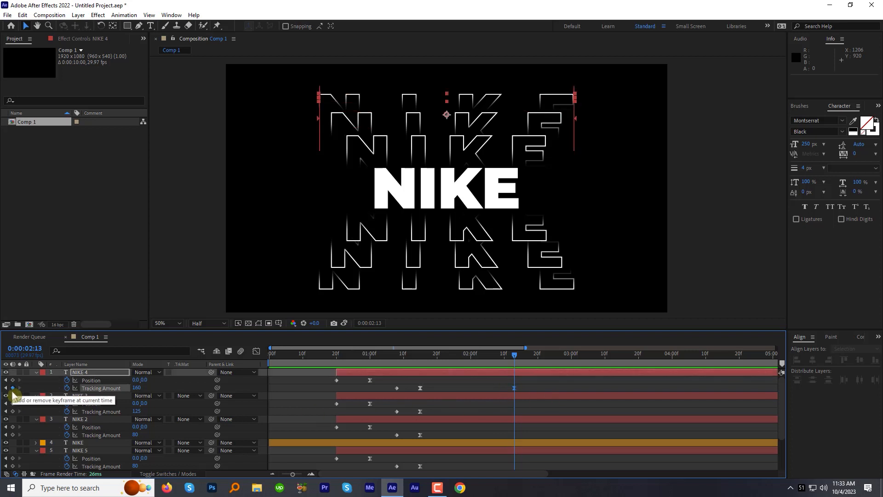
pyautogui.click(13, 412)
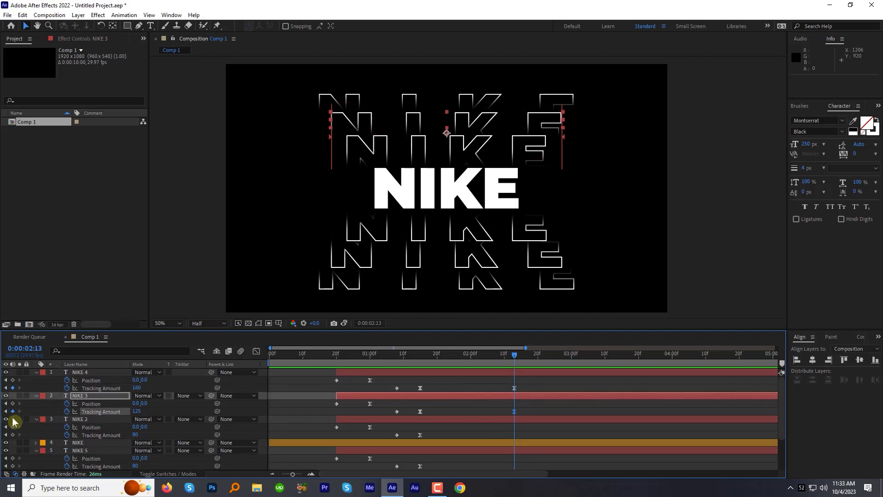
pyautogui.click(13, 435)
pyautogui.scroll(-2, 89, 439)
pyautogui.click(13, 419)
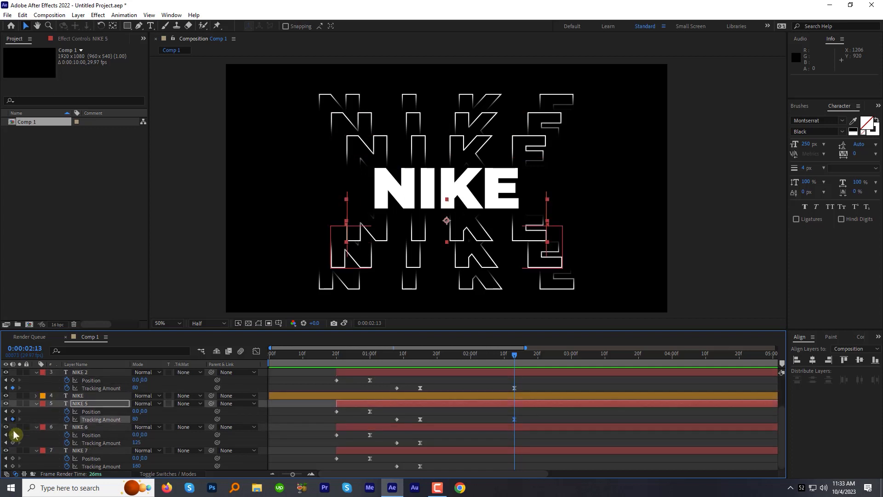
pyautogui.click(13, 443)
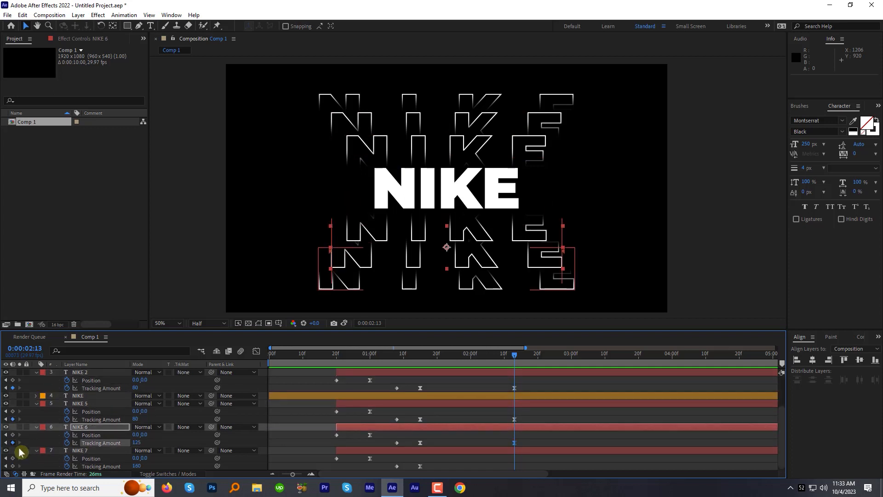
pyautogui.click(12, 466)
# Set the Tracking Amount to 0 at 0:00:02:20 on all six outline layers
pyautogui.moveTo(514, 356); pyautogui.dragTo(537, 355)
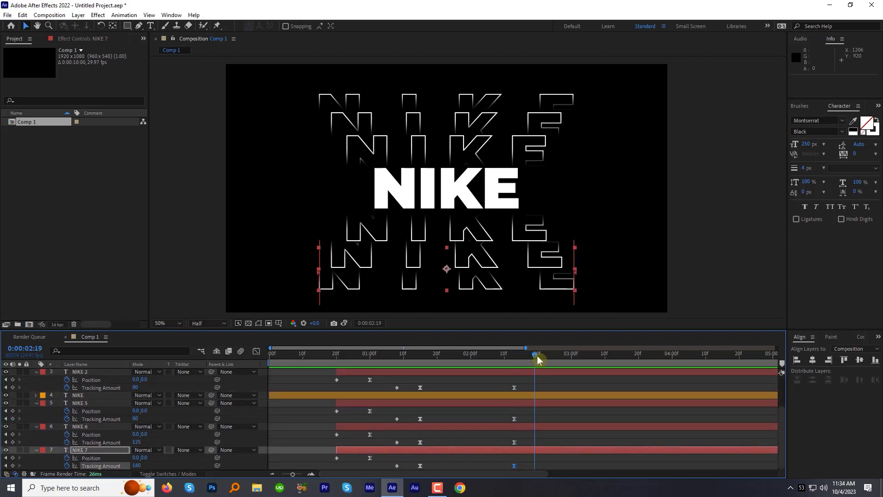
pyautogui.click(137, 442)
pyautogui.write('0')
pyautogui.click(139, 419)
pyautogui.write('0')
pyautogui.click(136, 388)
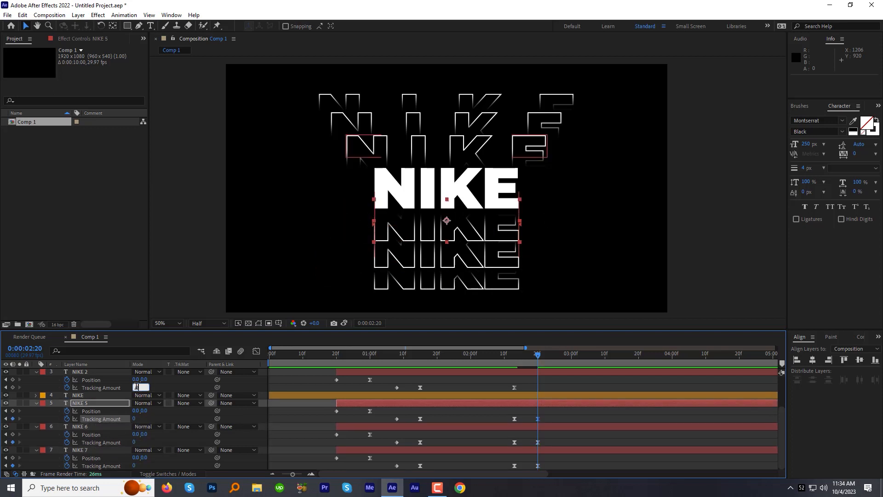
pyautogui.scroll(1, 155, 390)
pyautogui.click(137, 388)
pyautogui.write('0')
pyautogui.scroll(1, 161, 390)
pyautogui.click(138, 388)
pyautogui.write('0')
pyautogui.click(213, 374)
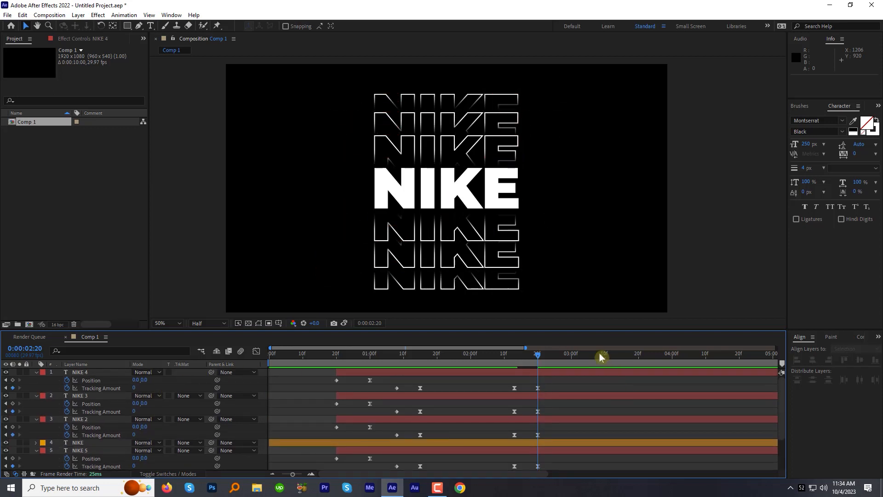
# Preview the tracking closing up, and add a Position keyframe at 0:00:02:25 on all six outline layers
pyautogui.click(507, 354)
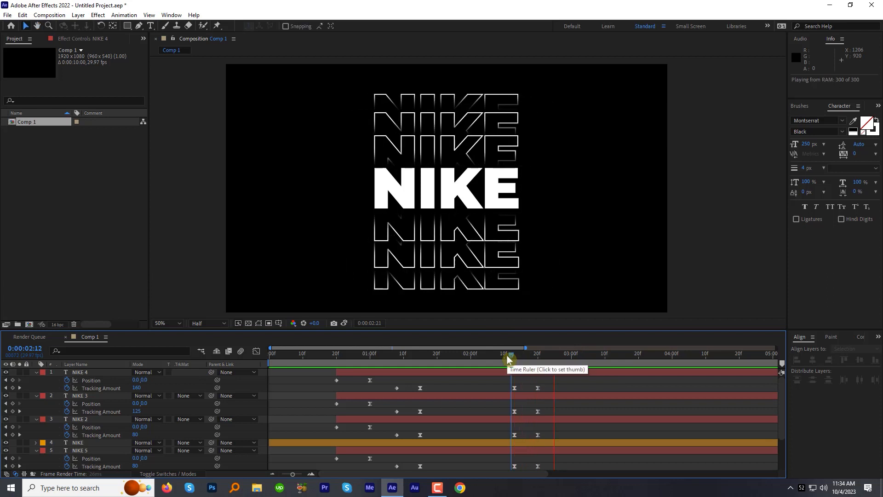
pyautogui.click(543, 360)
pyautogui.moveTo(550, 360); pyautogui.dragTo(556, 359)
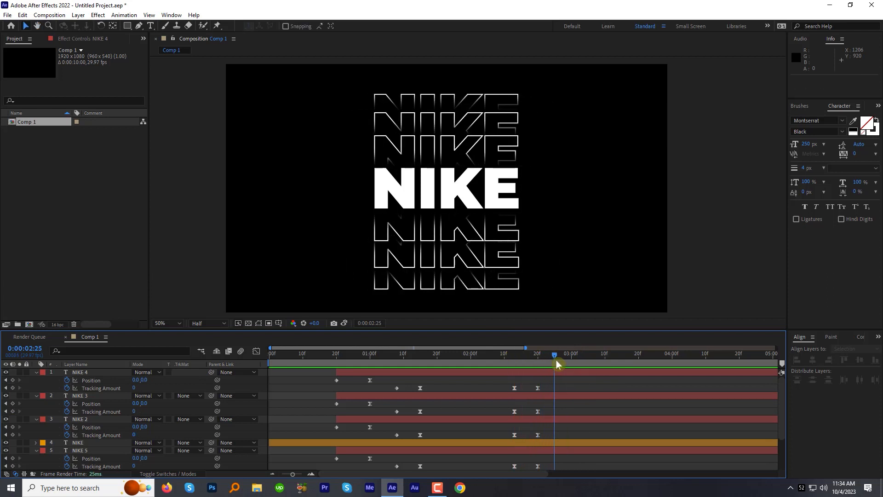
pyautogui.click(12, 380)
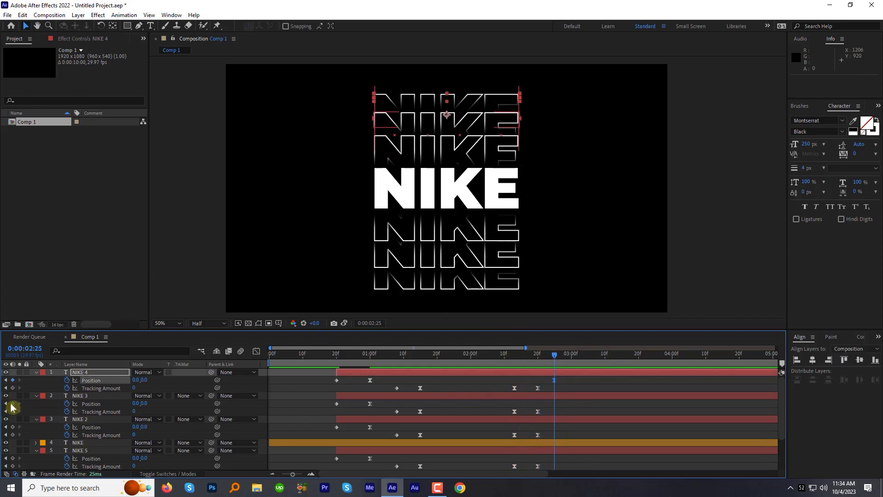
pyautogui.click(12, 404)
pyautogui.click(13, 426)
pyautogui.scroll(-1, 17, 435)
pyautogui.click(13, 435)
pyautogui.scroll(-1, 22, 436)
pyautogui.click(13, 435)
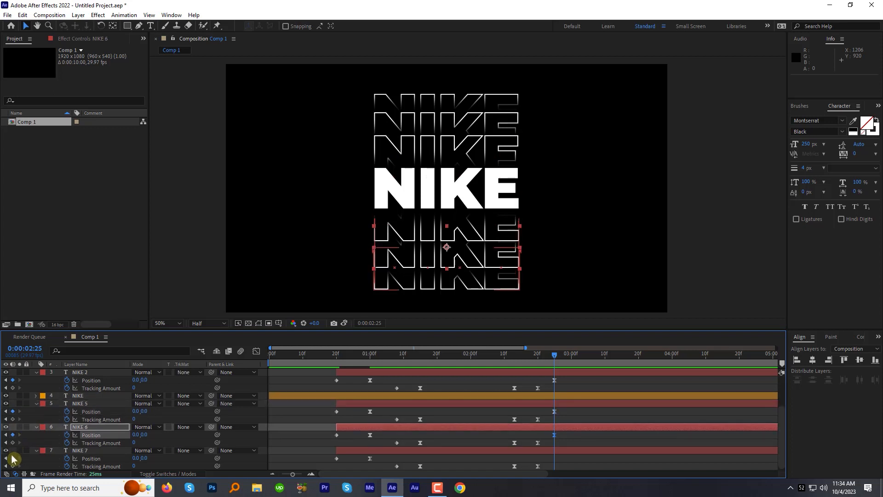
pyautogui.click(12, 459)
# Copy the first Position keyframe of NIKE 4, NIKE 3 and NIKE 2 to 0:00:03:04 on each respective layer
pyautogui.moveTo(555, 359); pyautogui.dragTo(584, 357)
pyautogui.click(338, 380)
pyautogui.hotkey('ctrl', 'c')
pyautogui.hotkey('ctrl', 'v')
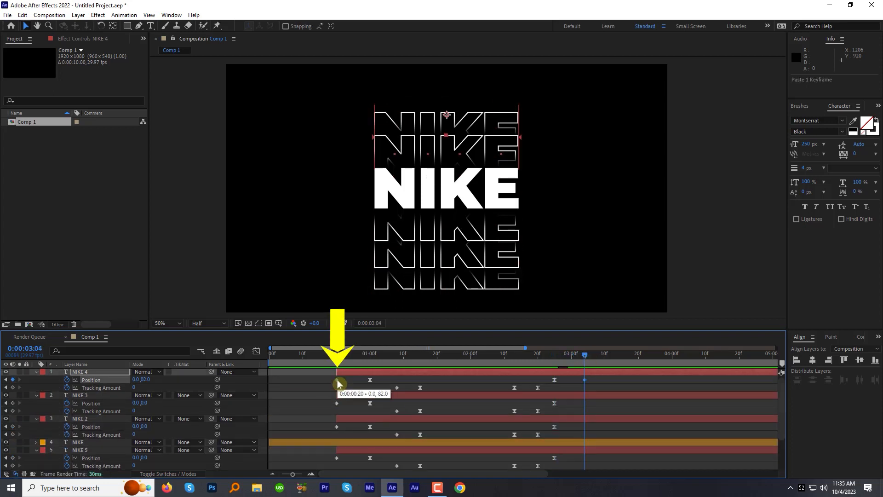
pyautogui.moveTo(342, 410); pyautogui.dragTo(330, 403)
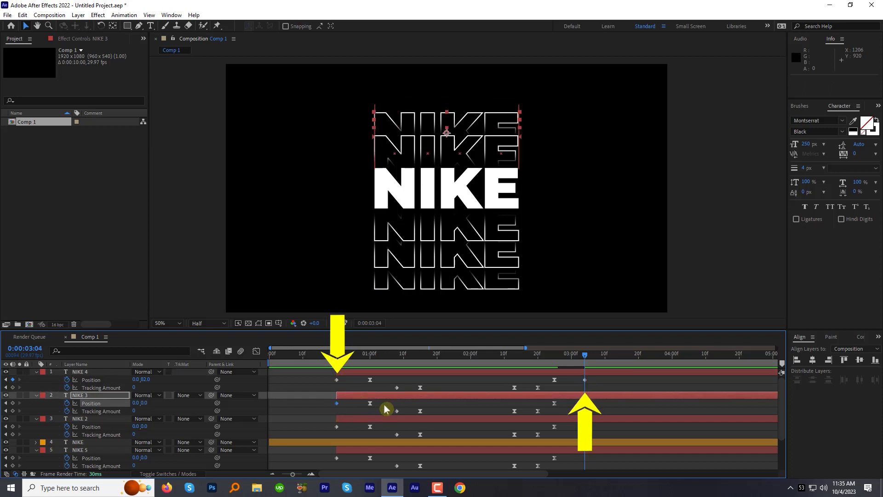
pyautogui.hotkey('ctrl', 'v')
pyautogui.click(337, 426)
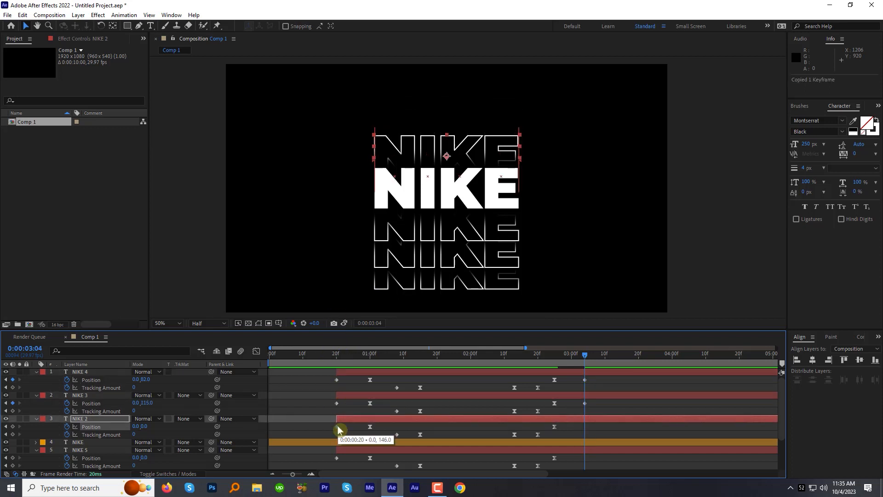
pyautogui.hotkey('ctrl', 'v')
# Copy the first Position keyframe of NIKE 5, NIKE 6 and NIKE 7 to 0:00:03:04 on each respective layer
pyautogui.scroll(-1, 340, 431)
pyautogui.click(343, 436)
pyautogui.hotkey('ctrl', 'v')
pyautogui.click(338, 458)
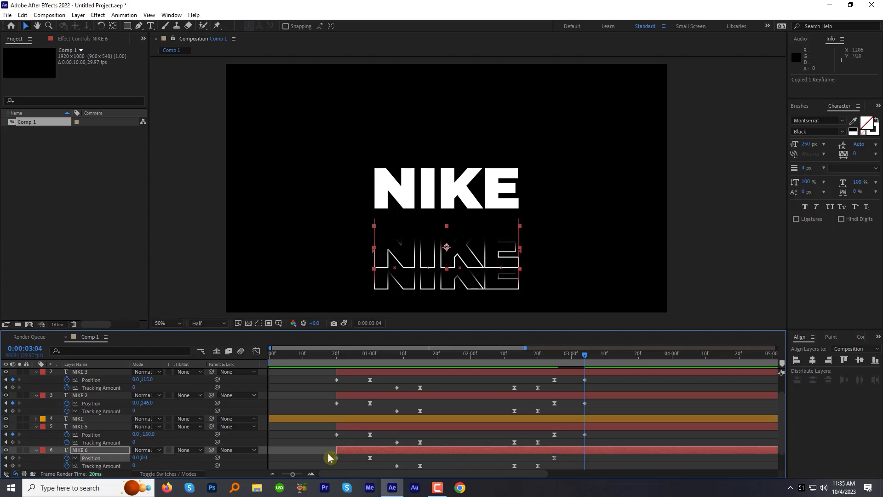
pyautogui.hotkey('ctrl', 'v')
pyautogui.scroll(-1, 327, 453)
pyautogui.click(338, 458)
pyautogui.hotkey('ctrl', 'v')
# Ease the final Position keyframes and trim the ends of all six outline layers to 0:00:03:04
pyautogui.moveTo(592, 375); pyautogui.dragTo(575, 462)
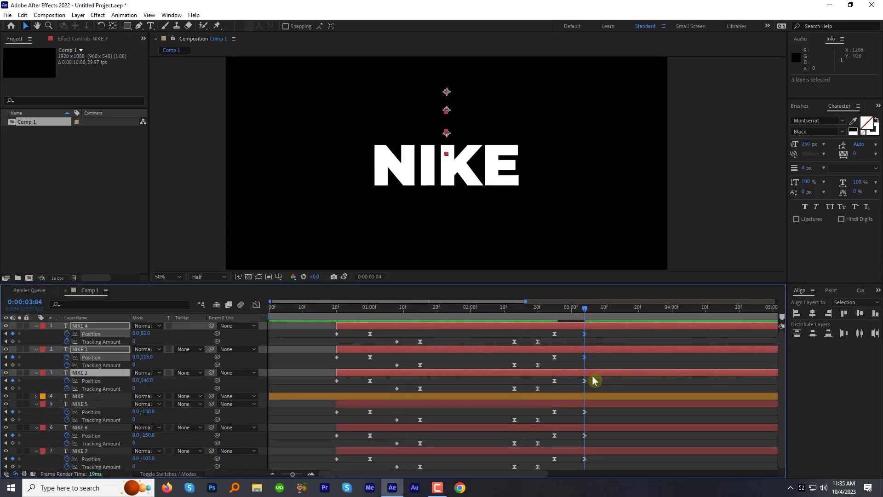
pyautogui.hotkey('alt', ']')
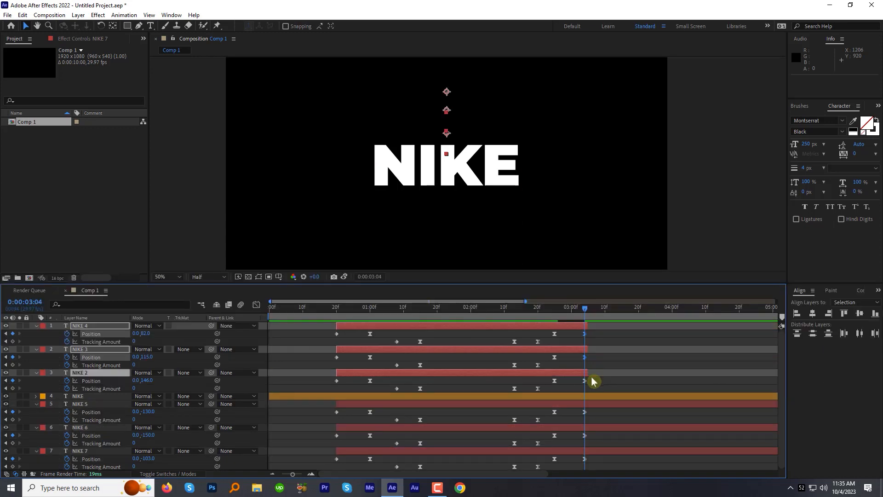
pyautogui.click(593, 411)
pyautogui.keyDown('shift'); pyautogui.click(593, 451); pyautogui.keyUp('shift')
pyautogui.hotkey('alt', ']')
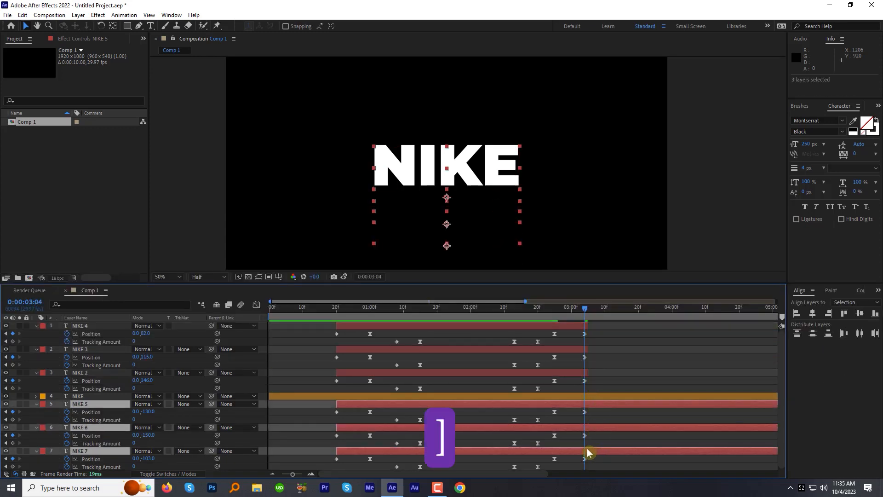
# Keyframe the solid NIKE layer's Scale at 0:00:02:25, copy its first Scale keyframe to 0:00:03:04, and preview the change
pyautogui.click(593, 398)
pyautogui.press('u')
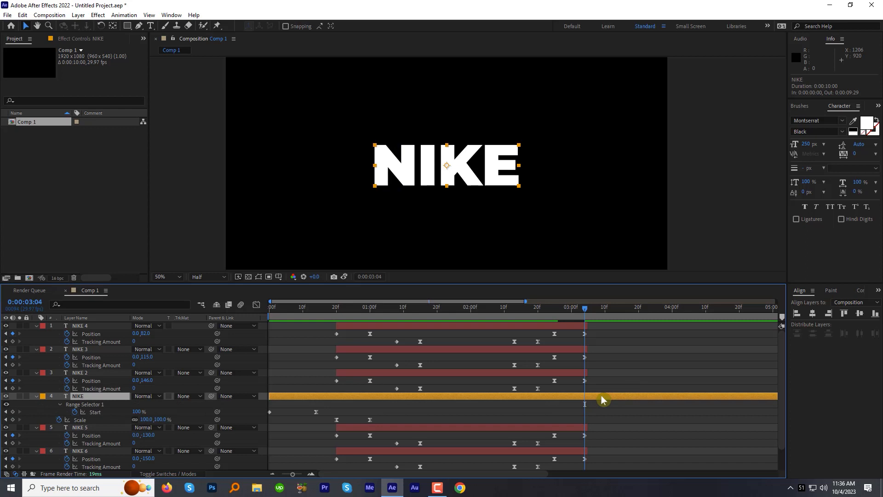
pyautogui.moveTo(572, 314); pyautogui.dragTo(552, 319)
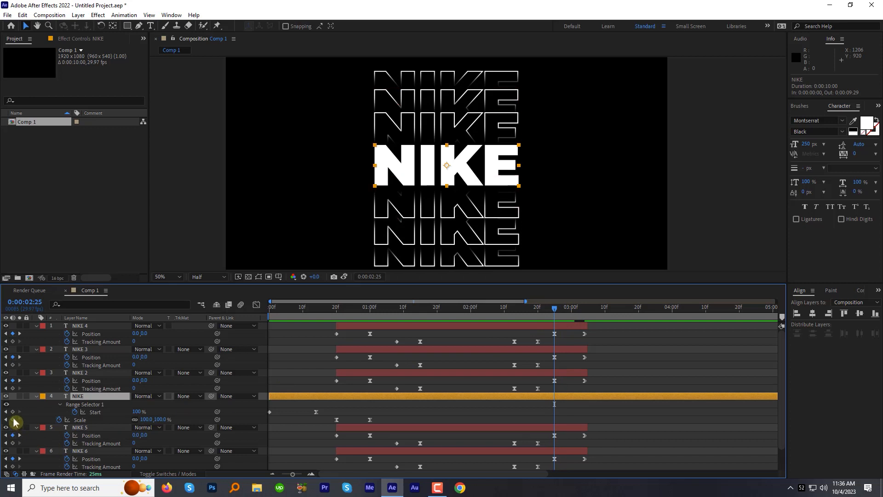
pyautogui.click(13, 419)
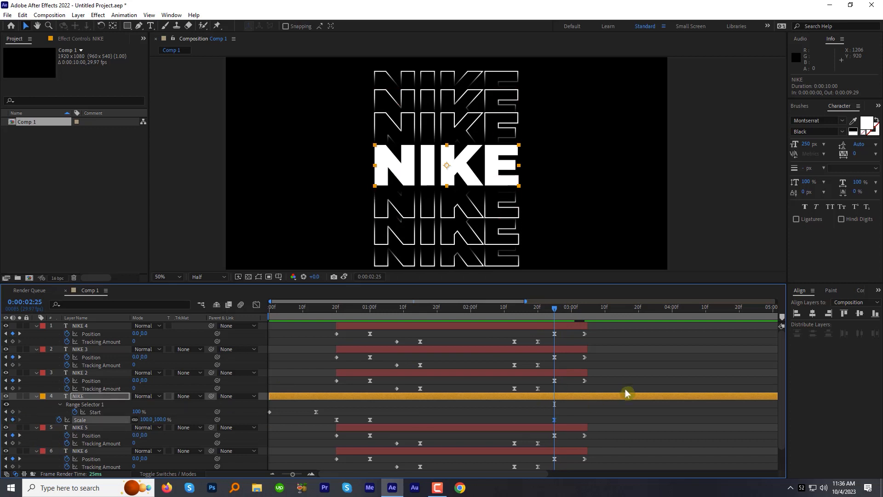
pyautogui.click(570, 309)
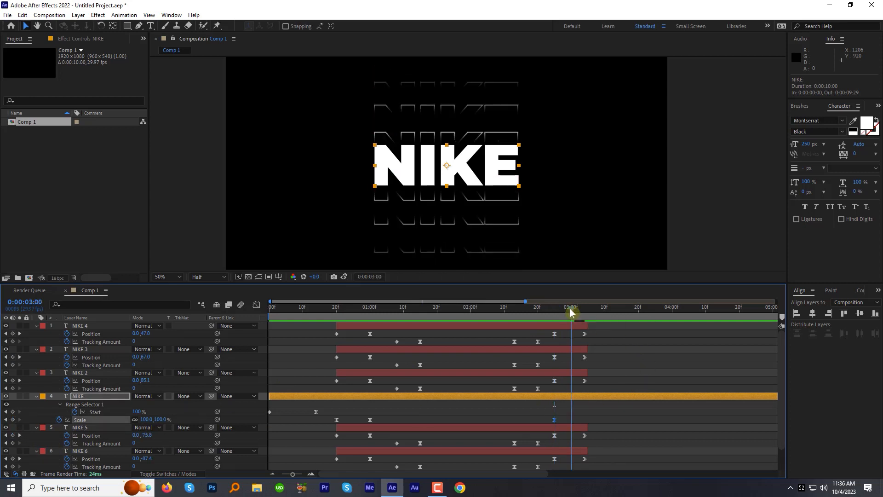
pyautogui.moveTo(571, 308); pyautogui.dragTo(583, 308)
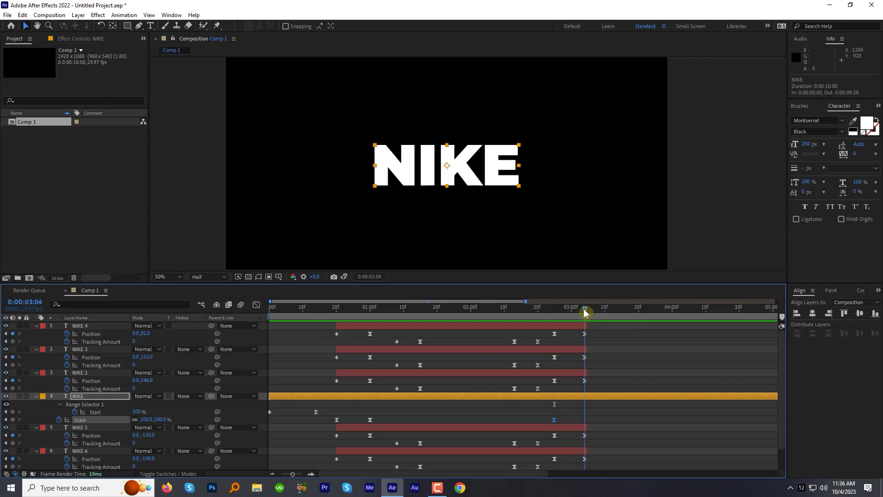
pyautogui.click(336, 420)
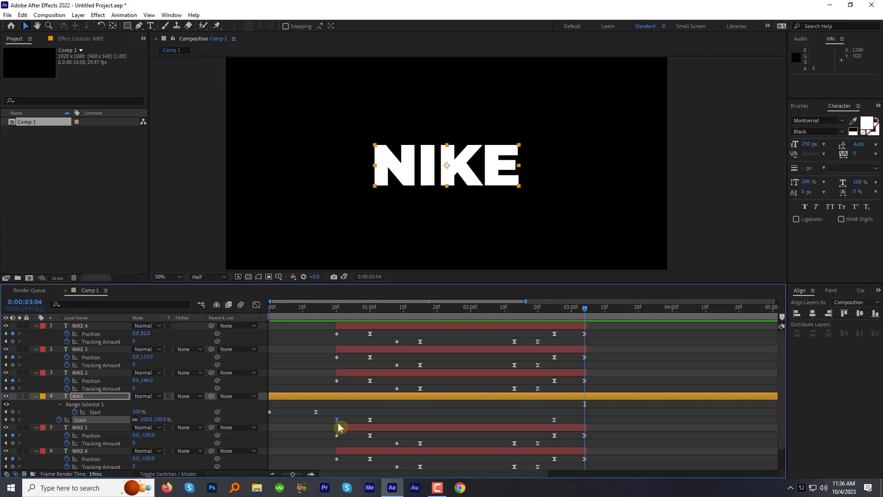
pyautogui.hotkey('ctrl', 'c')
pyautogui.hotkey('ctrl', 'v')
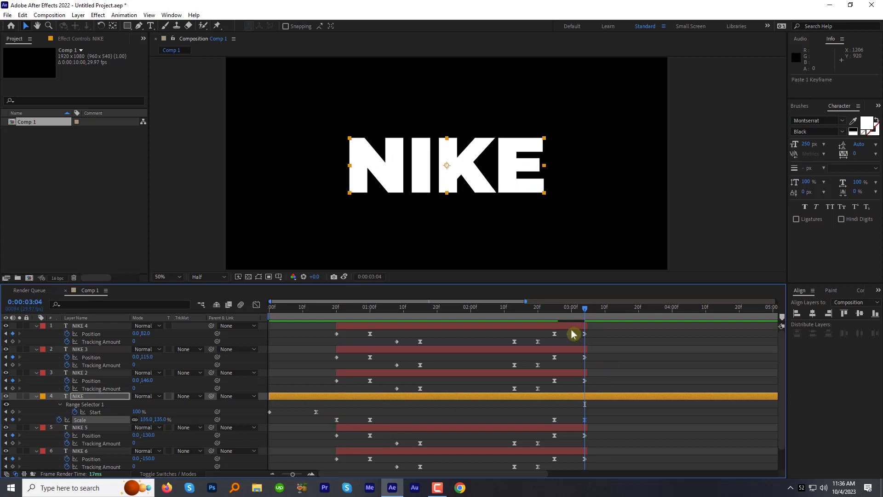
pyautogui.click(554, 310)
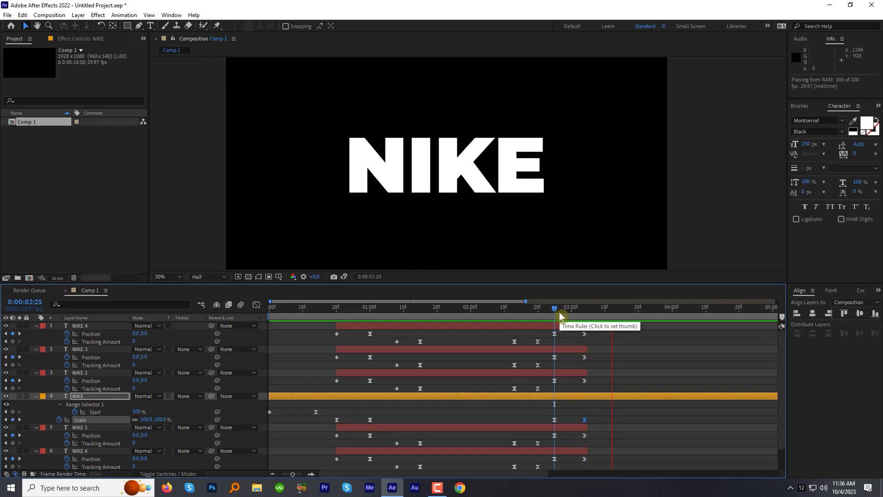
# Keyframe the solid NIKE layer's Range Selector Start at 100% at 0:00:03:10 and 0% at 0:00:03:20
pyautogui.moveTo(553, 313); pyautogui.dragTo(606, 312)
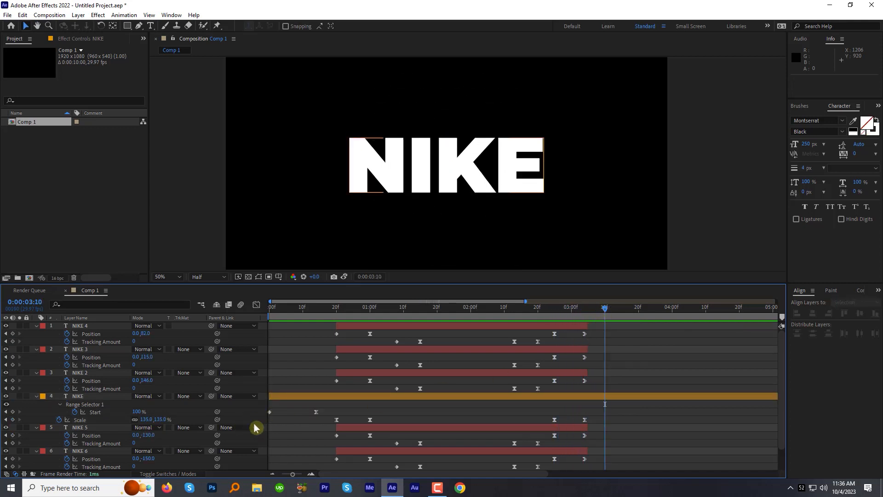
pyautogui.click(14, 414)
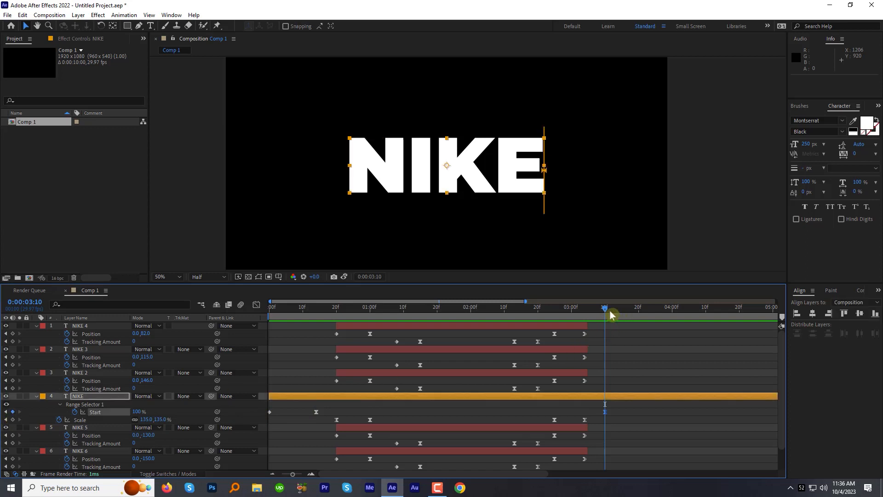
pyautogui.moveTo(607, 307); pyautogui.dragTo(641, 316)
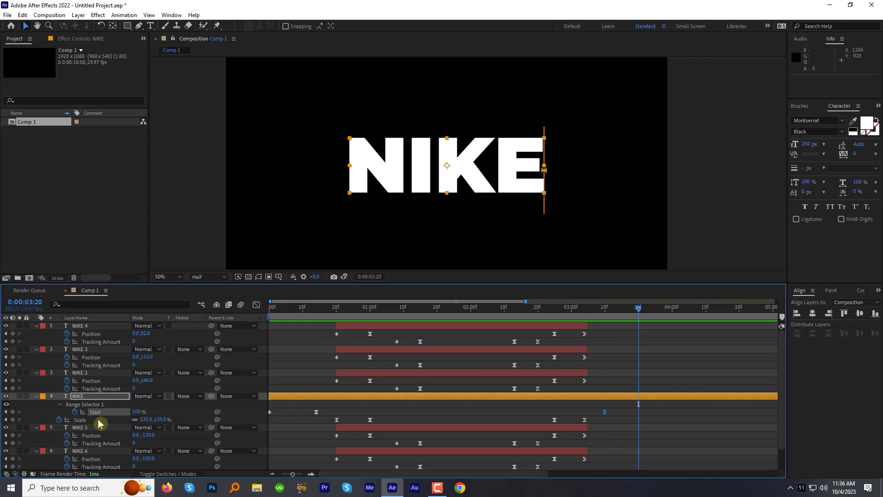
pyautogui.moveTo(135, 415); pyautogui.dragTo(46, 408)
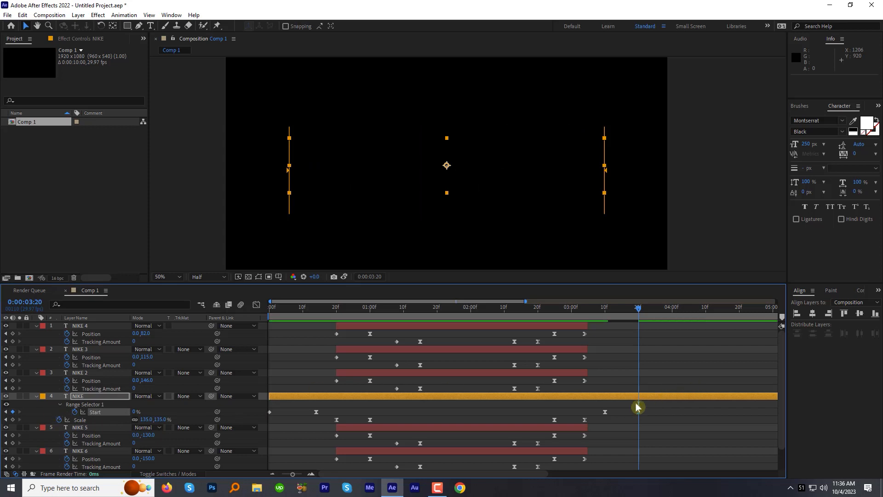
# End the work area at 0:00:04:00 and preview the complete animation
pyautogui.click(671, 311)
pyautogui.press('n')
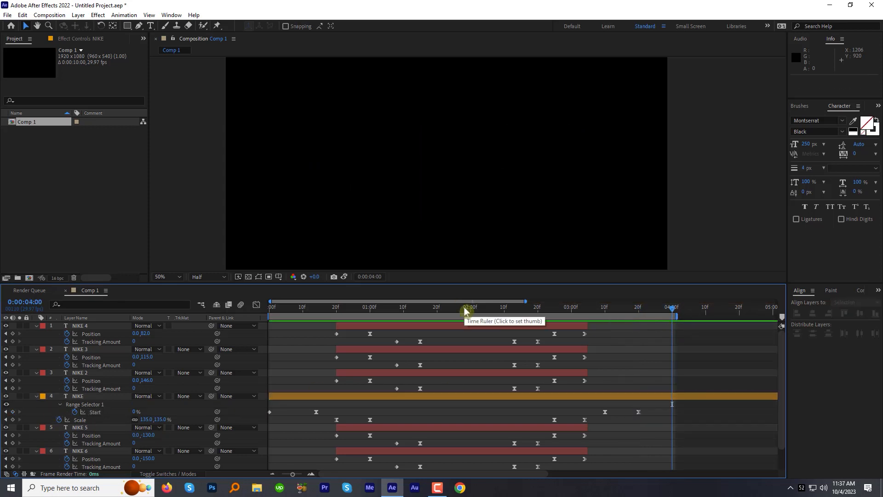
pyautogui.press('space')
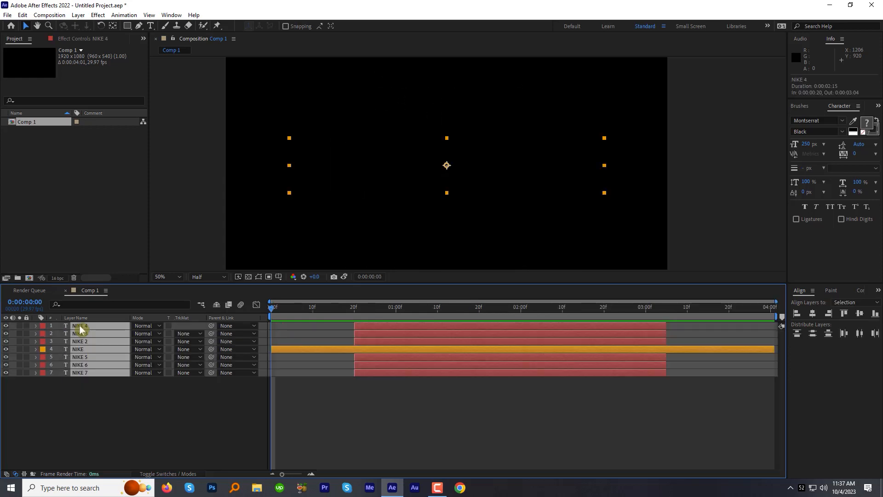
# Pre-compose all seven selected NIKE layers into a new composition named Final
pyautogui.rightClick(79, 328)
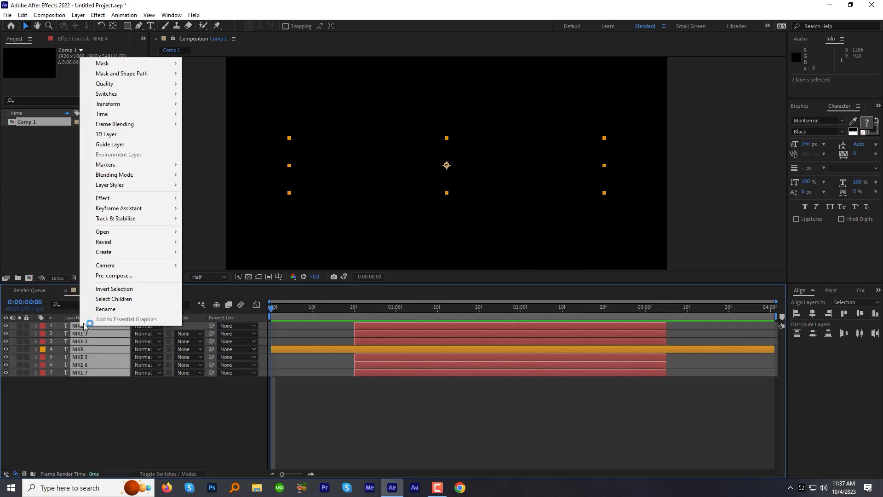
pyautogui.click(112, 275)
pyautogui.write('Final')
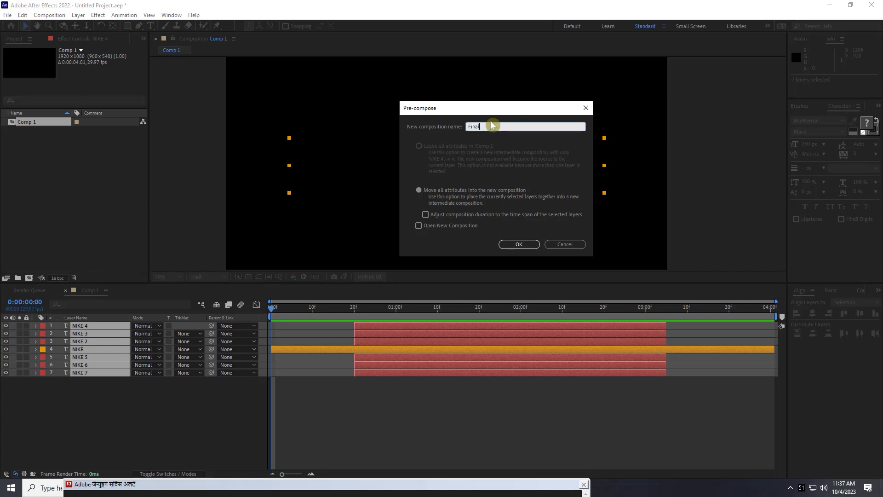
pyautogui.press('Return')
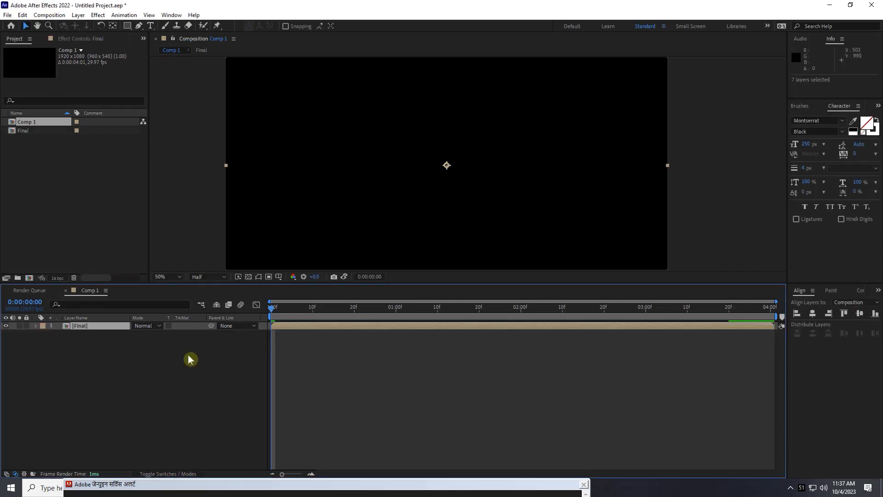
# Apply the Shift Channels effect to the Final layer and set Take Green From and Take Blue From to Full Off
pyautogui.hotkey('ctrl', '5')
pyautogui.write('shi')
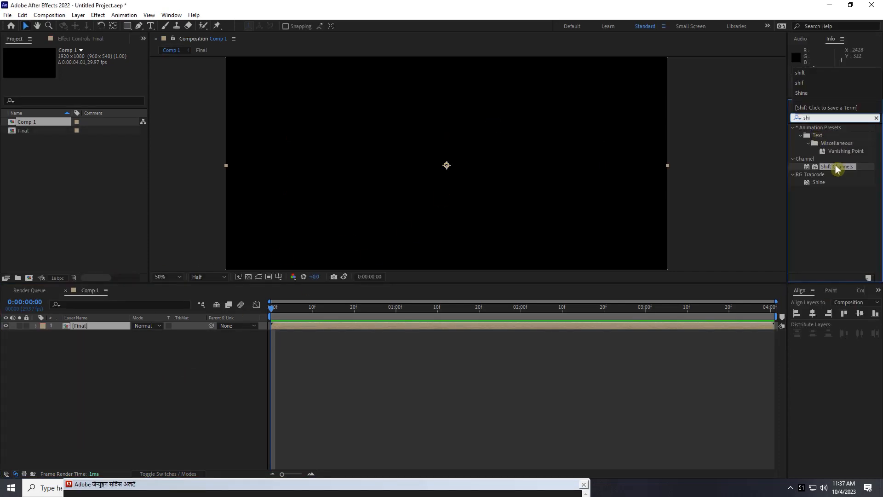
pyautogui.click(838, 169)
pyautogui.moveTo(840, 171); pyautogui.dragTo(546, 325)
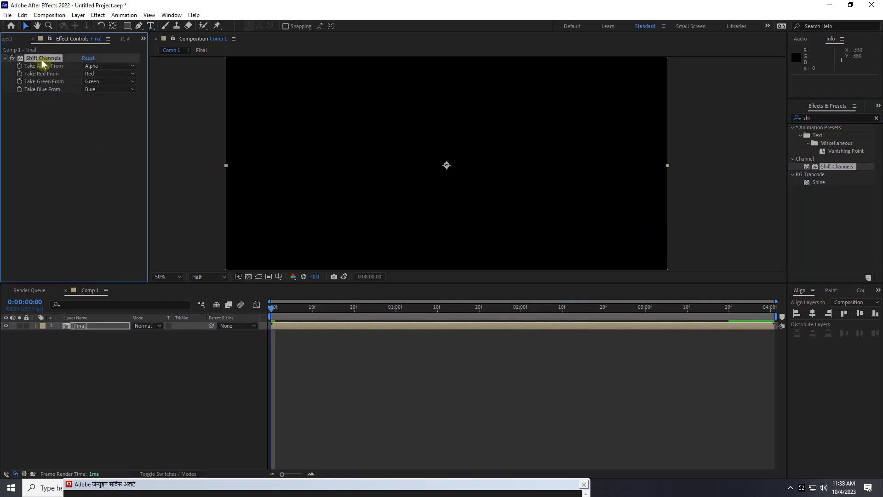
pyautogui.click(99, 81)
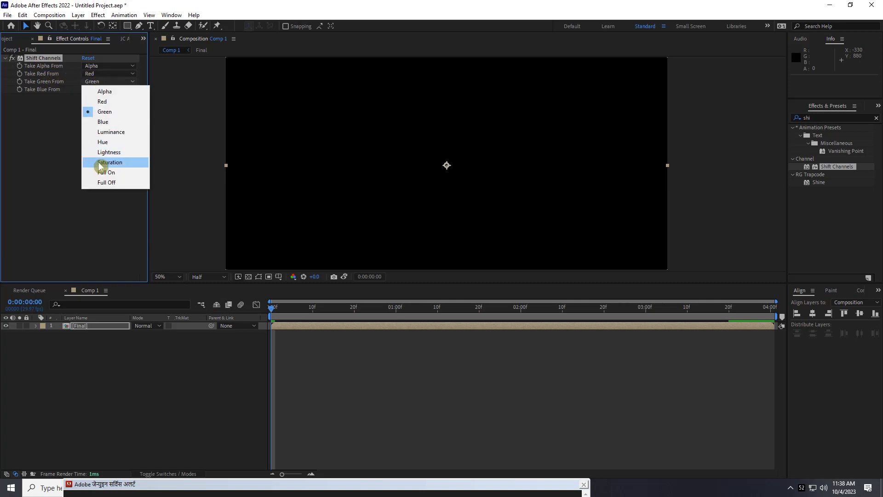
pyautogui.click(102, 183)
pyautogui.click(99, 89)
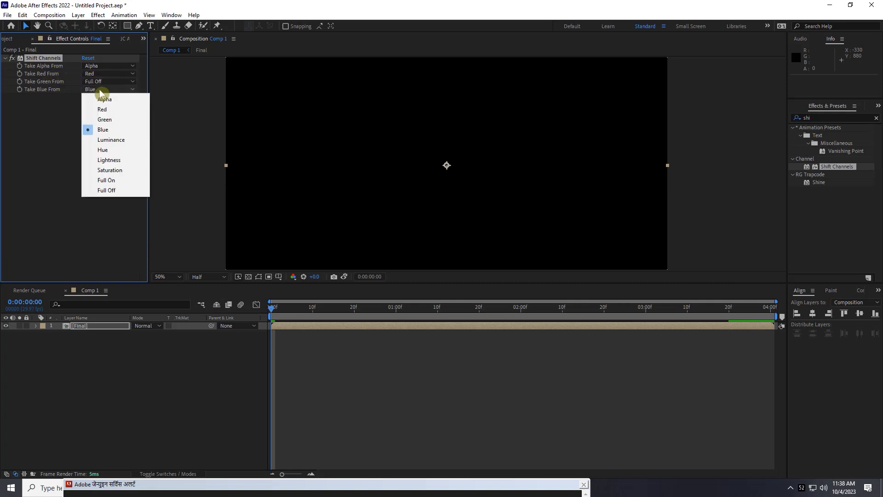
pyautogui.click(102, 182)
# Duplicate the Final layer and set the copy's Take Red From to Full Off and Take Green From to Green
pyautogui.click(77, 326)
pyautogui.hotkey('ctrl', 'd')
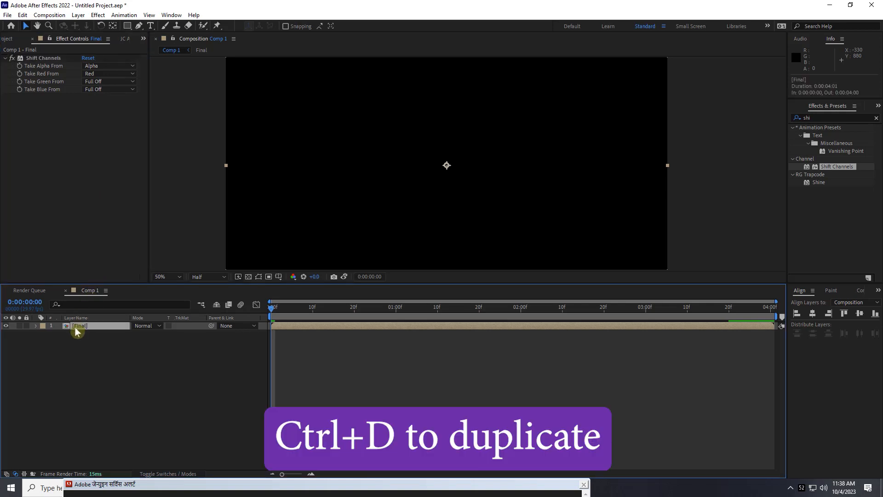
pyautogui.click(95, 74)
pyautogui.click(106, 175)
pyautogui.click(101, 81)
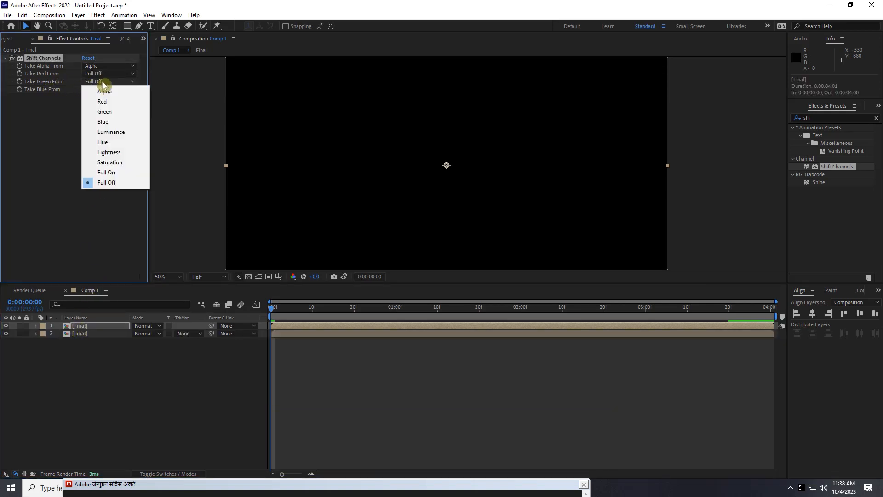
pyautogui.click(105, 113)
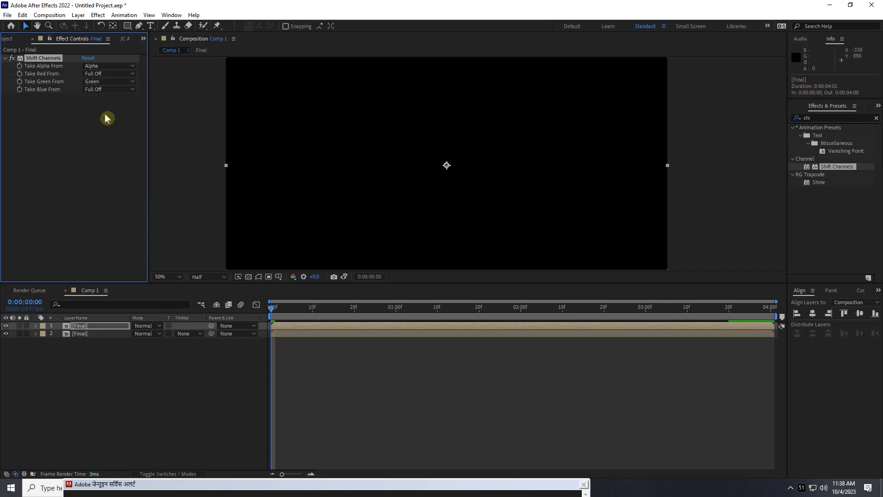
# Duplicate the green-only Final layer and set the copy's Take Green From to Full Off and Take Blue From to Blue
pyautogui.click(85, 326)
pyautogui.hotkey('ctrl', 'd')
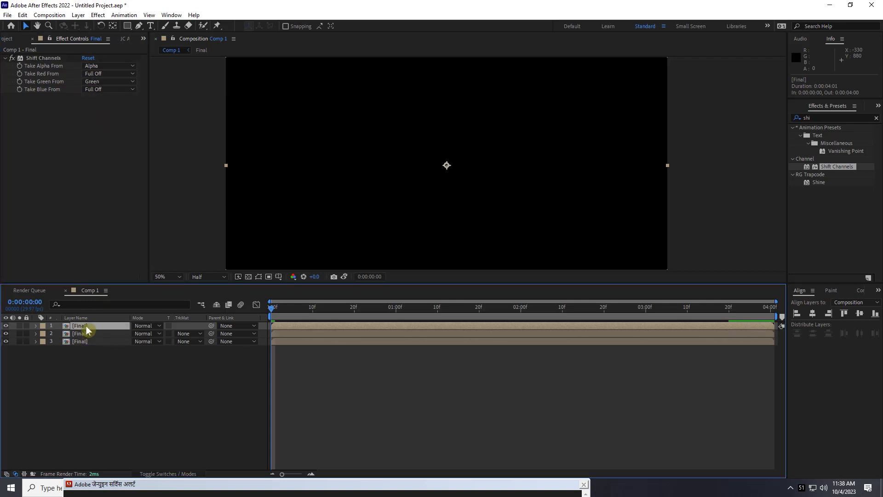
pyautogui.click(101, 81)
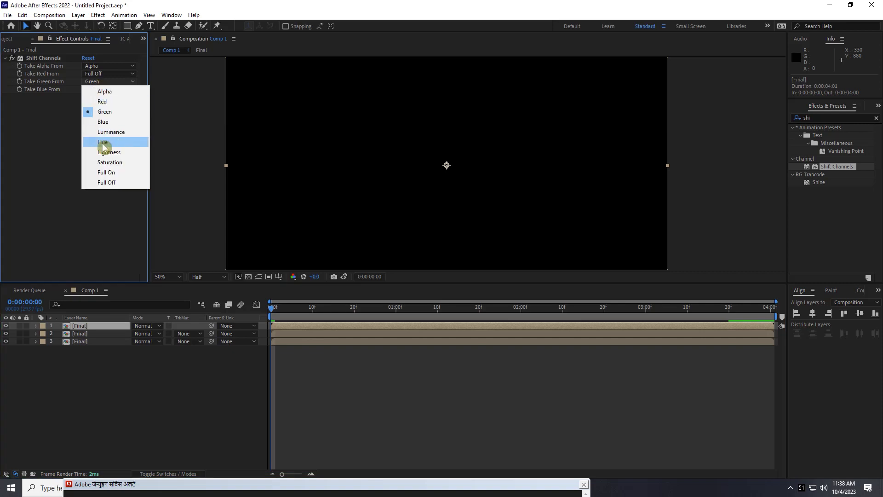
pyautogui.click(103, 178)
pyautogui.click(102, 89)
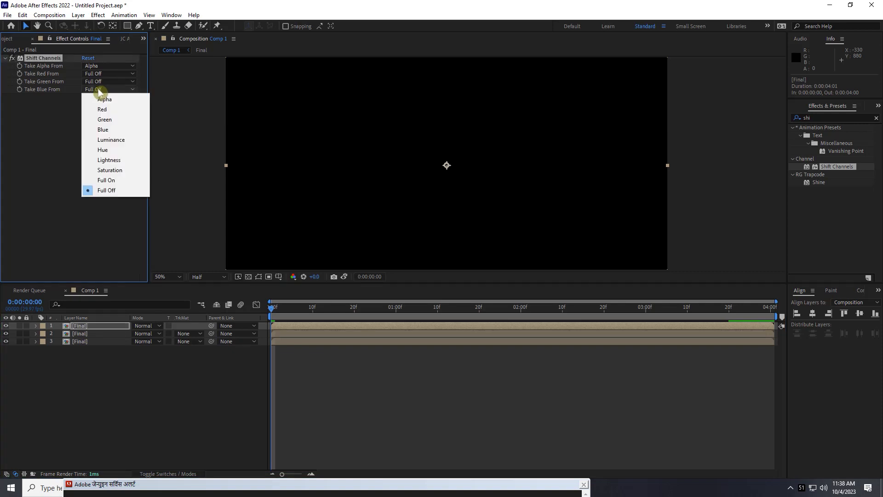
pyautogui.click(102, 130)
# Stagger the Final copies in time, starting the green layer at 0:00:00:03 and the blue layer at 0:00:00:06
pyautogui.moveTo(275, 334); pyautogui.dragTo(291, 335)
pyautogui.moveTo(283, 310); pyautogui.dragTo(308, 327)
pyautogui.press('space')
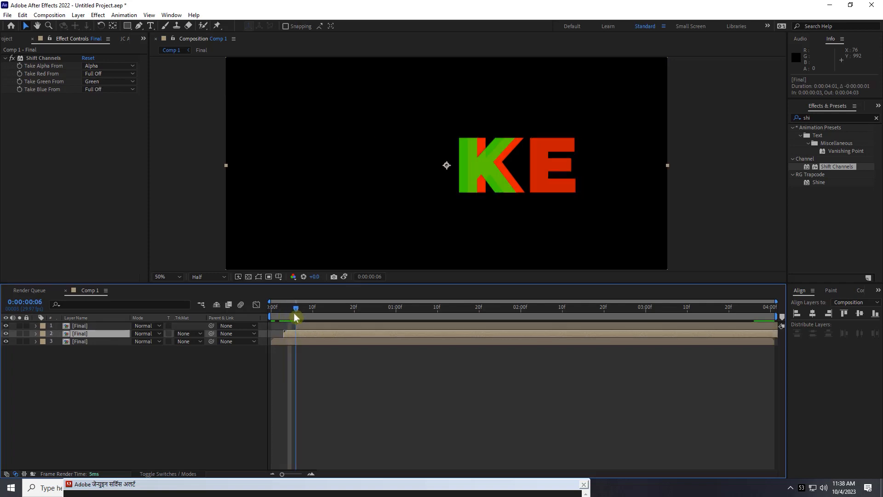
# Set the blending mode of the green and blue Final layers to Screen and preview the animation
pyautogui.keyDown('shift'); pyautogui.click(89, 334); pyautogui.keyUp('shift')
pyautogui.click(146, 334)
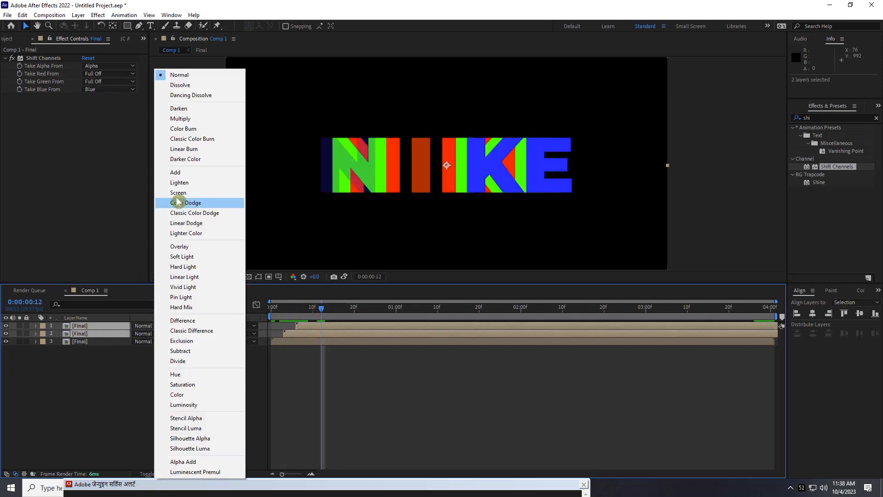
pyautogui.click(177, 190)
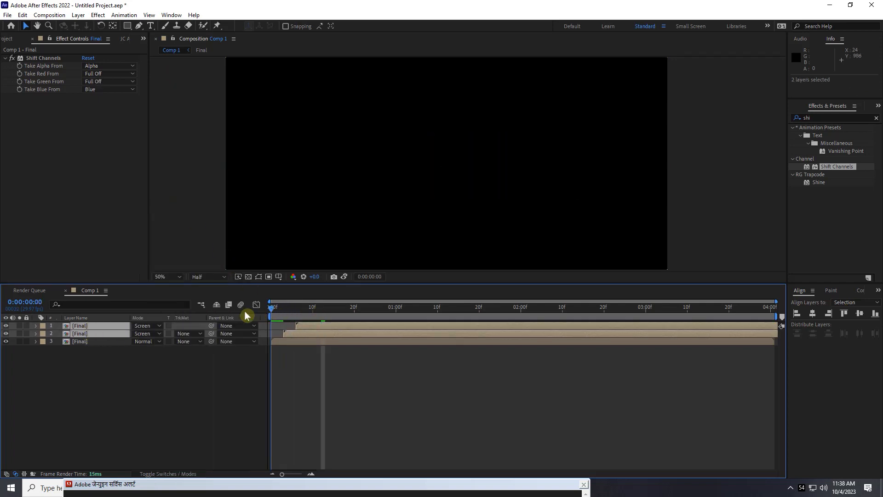
pyautogui.press('space')
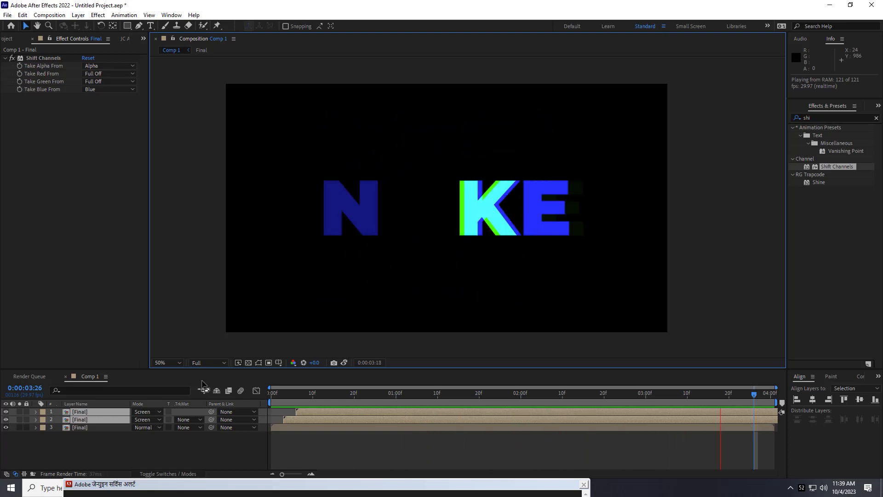
# Try changing the solid NIKE layer's text to LIFE in the Final composition, and undo the change
pyautogui.doubleClick(430, 428)
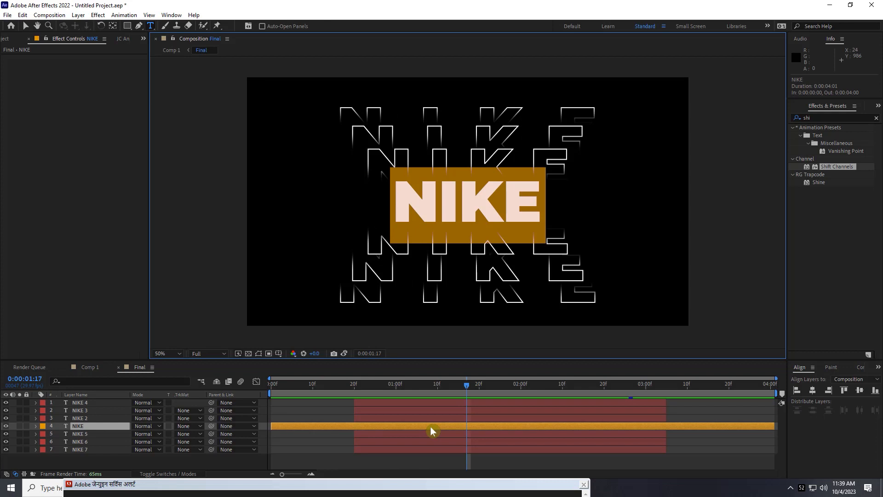
pyautogui.write('LIFE')
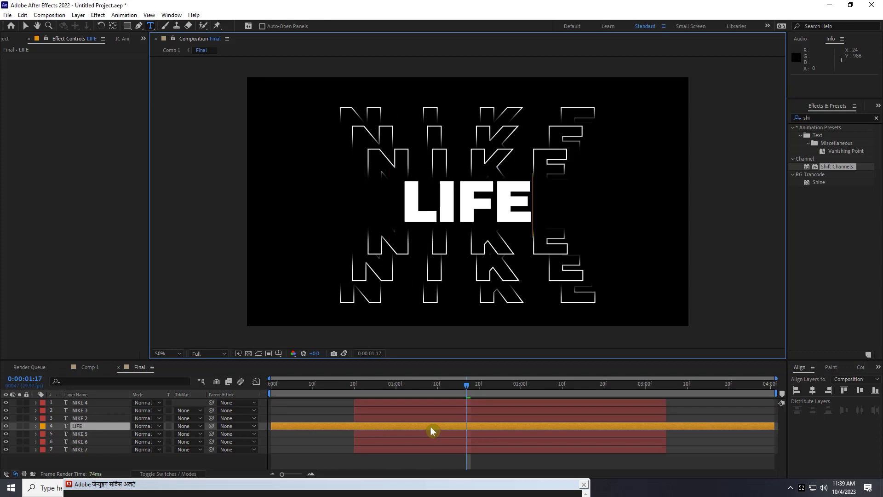
pyautogui.press('Escape')
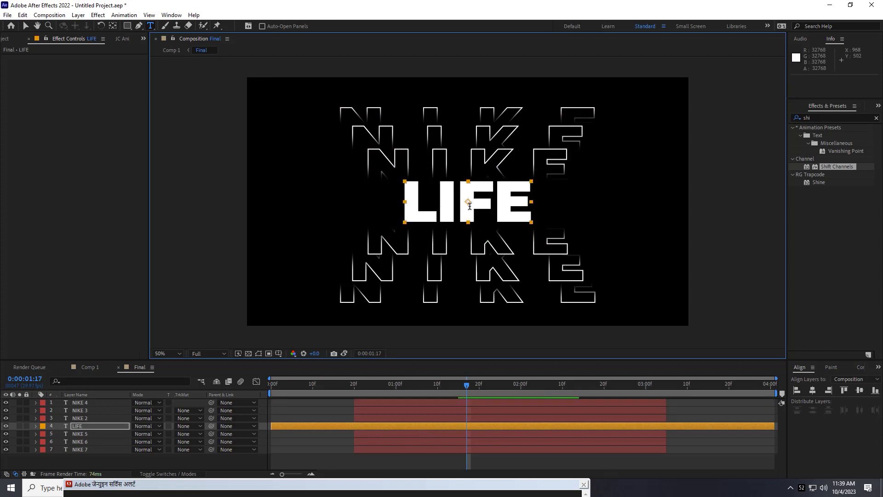
pyautogui.hotkey('ctrl', 'z')
# Link the NIKE 2 layer's Source Text to the solid NIKE layer's Source Text with an expression
pyautogui.click(36, 426)
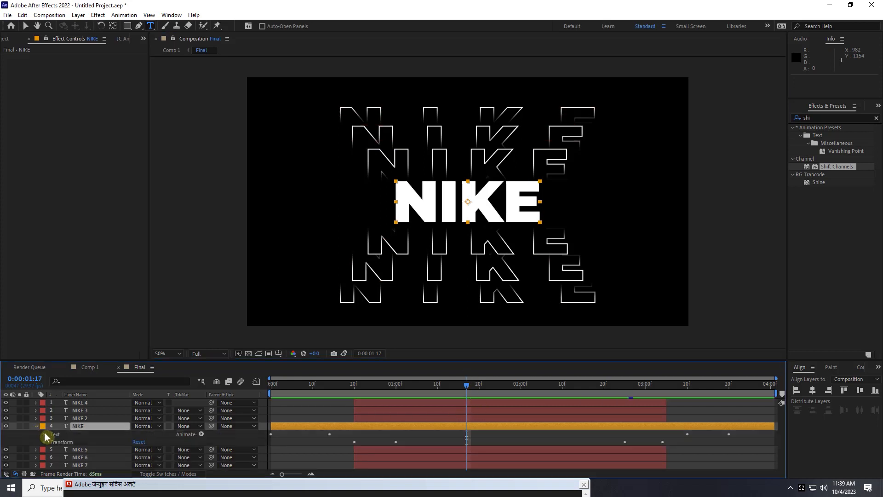
pyautogui.click(45, 433)
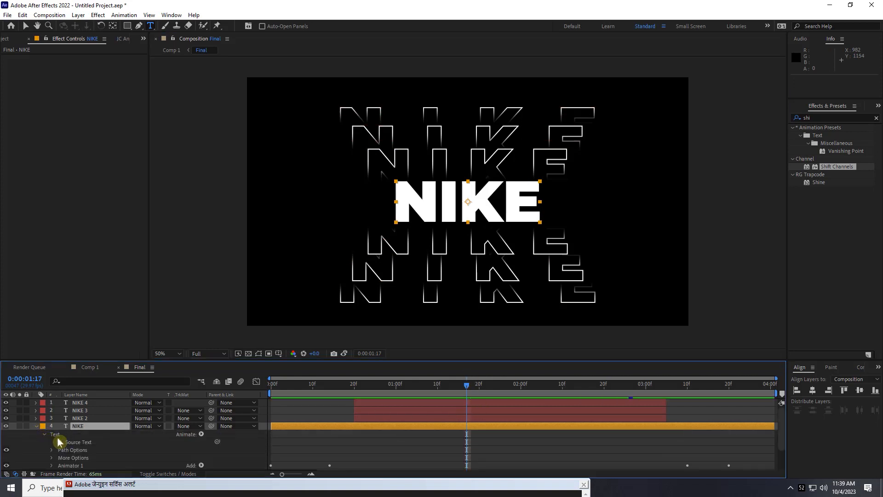
pyautogui.click(36, 418)
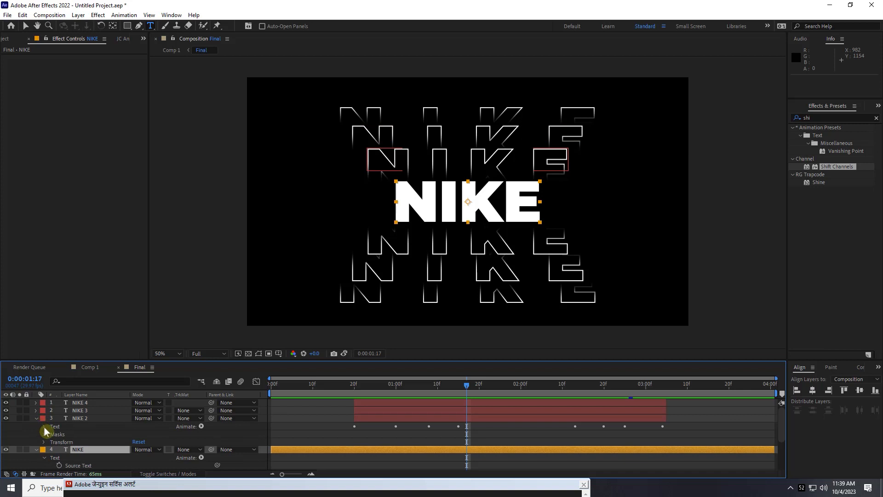
pyautogui.click(44, 426)
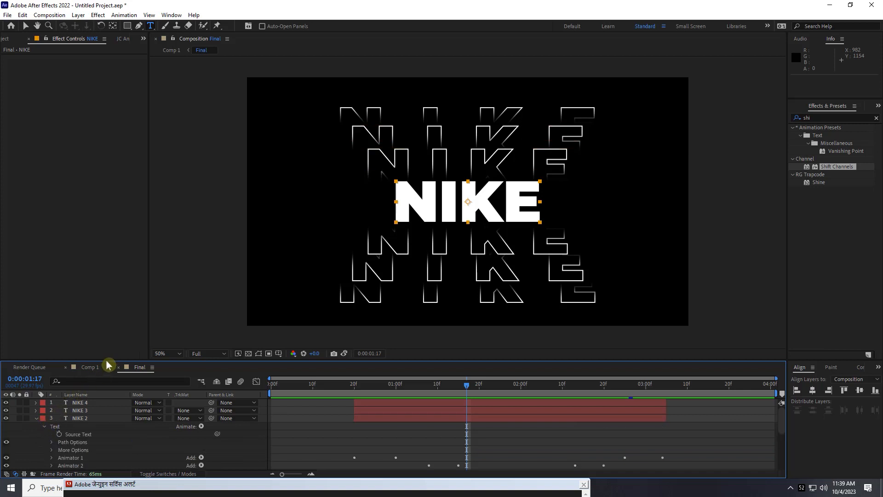
pyautogui.moveTo(107, 361); pyautogui.dragTo(106, 292)
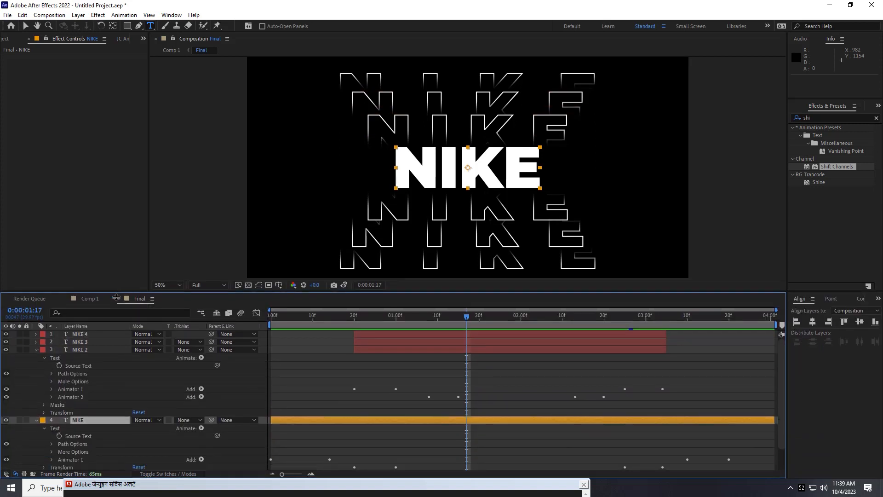
pyautogui.keyDown('alt'); pyautogui.click(59, 366); pyautogui.keyUp('alt')
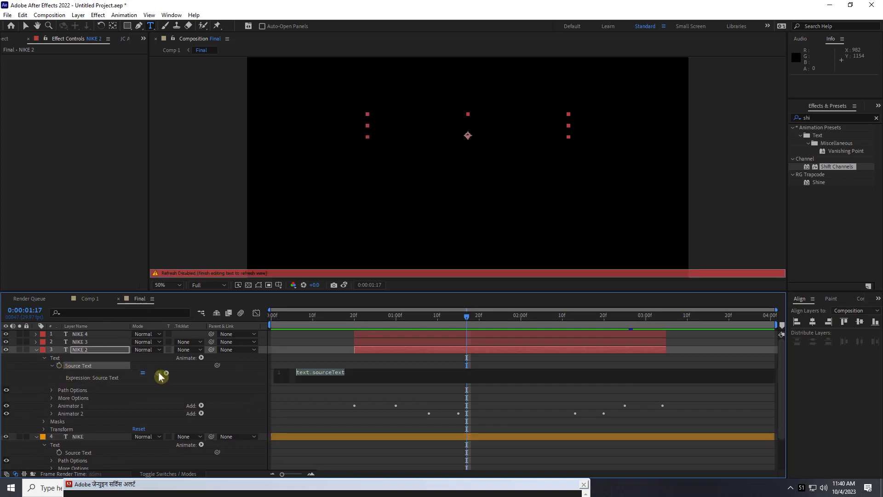
pyautogui.moveTo(161, 376); pyautogui.dragTo(79, 454)
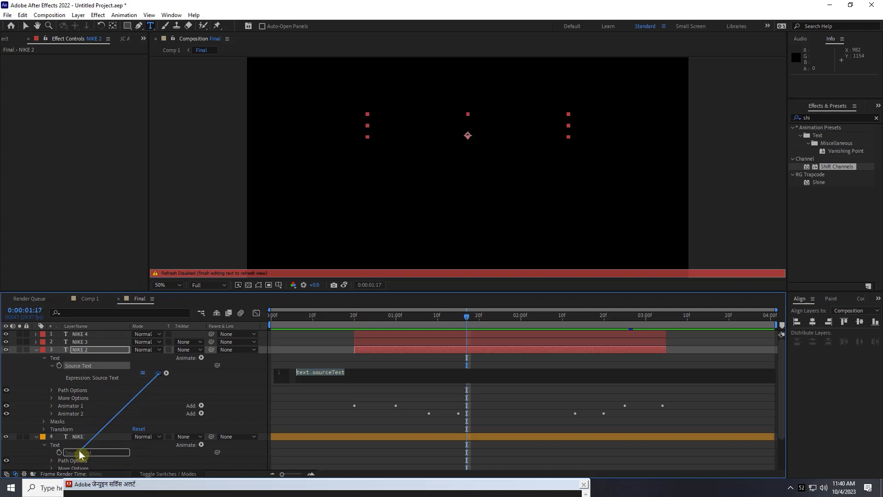
pyautogui.moveTo(80, 453); pyautogui.dragTo(80, 453)
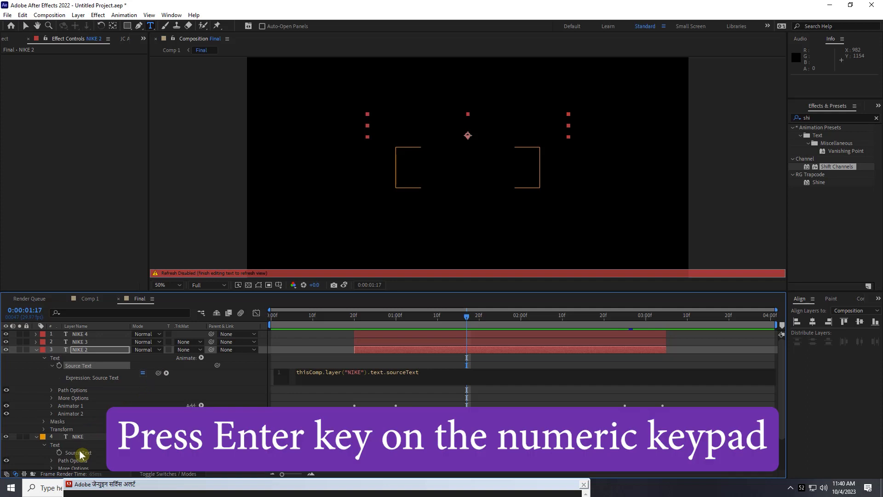
pyautogui.press('KP_Enter')
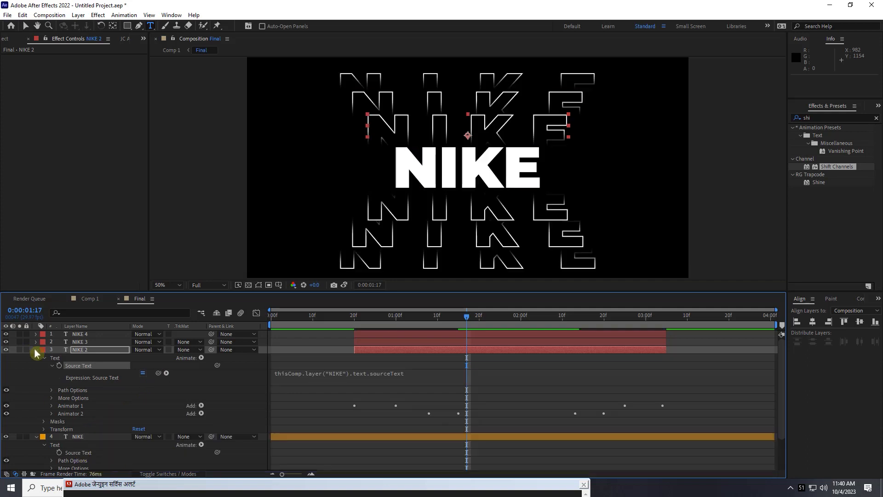
# Link the NIKE 3 layer's Source Text to the solid NIKE layer's Source Text with an expression
pyautogui.click(36, 349)
pyautogui.click(36, 341)
pyautogui.keyDown('alt'); pyautogui.click(59, 358); pyautogui.keyUp('alt')
pyautogui.moveTo(159, 365); pyautogui.dragTo(73, 452)
pyautogui.click(37, 342)
# Link the NIKE 4 layer's Source Text to the solid NIKE layer's Source Text with an expression
pyautogui.click(36, 334)
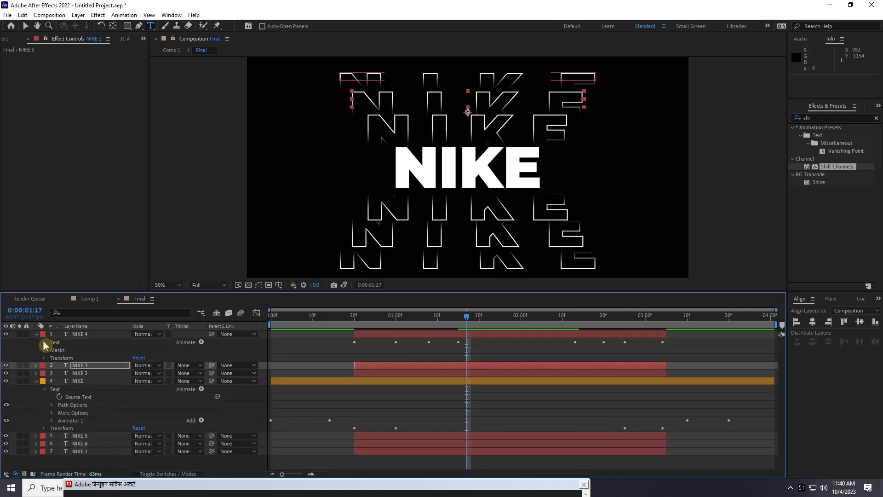
pyautogui.click(44, 342)
pyautogui.keyDown('alt'); pyautogui.click(59, 350); pyautogui.keyUp('alt')
pyautogui.moveTo(158, 357); pyautogui.dragTo(73, 454)
pyautogui.click(37, 334)
# Link the NIKE 5 layer's Source Text to the solid NIKE layer's Source Text with an expression
pyautogui.click(31, 413)
pyautogui.click(36, 412)
pyautogui.click(45, 420)
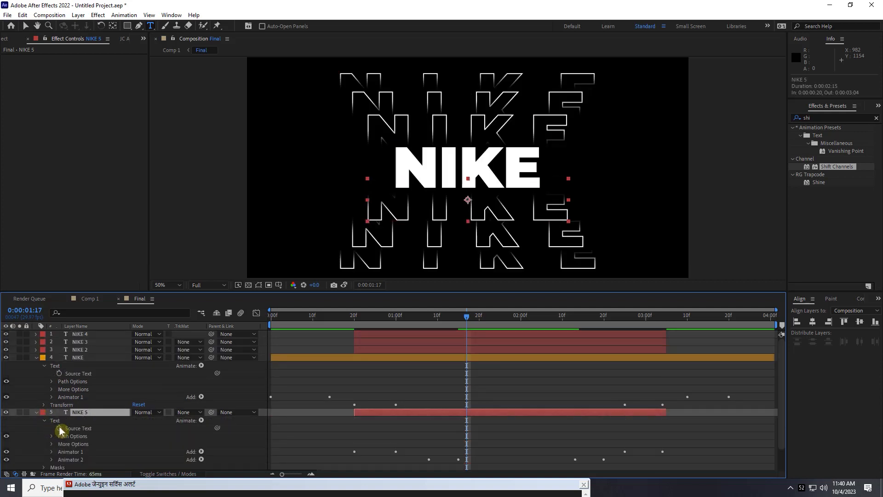
pyautogui.keyDown('alt'); pyautogui.click(59, 429); pyautogui.keyUp('alt')
pyautogui.moveTo(158, 436); pyautogui.dragTo(75, 375)
pyautogui.click(37, 413)
# Link the NIKE 6 layer's Source Text to the solid NIKE layer's Source Text with an expression
pyautogui.click(36, 420)
pyautogui.click(44, 428)
pyautogui.keyDown('alt'); pyautogui.click(59, 435); pyautogui.keyUp('alt')
pyautogui.moveTo(158, 442); pyautogui.dragTo(74, 373)
pyautogui.click(36, 419)
# Link the NIKE 7 layer's Source Text to the solid NIKE layer's Source Text with an expression
pyautogui.click(35, 427)
pyautogui.click(45, 435)
pyautogui.keyDown('alt'); pyautogui.click(59, 435); pyautogui.keyUp('alt')
pyautogui.moveTo(159, 442); pyautogui.dragTo(78, 366)
pyautogui.click(36, 419)
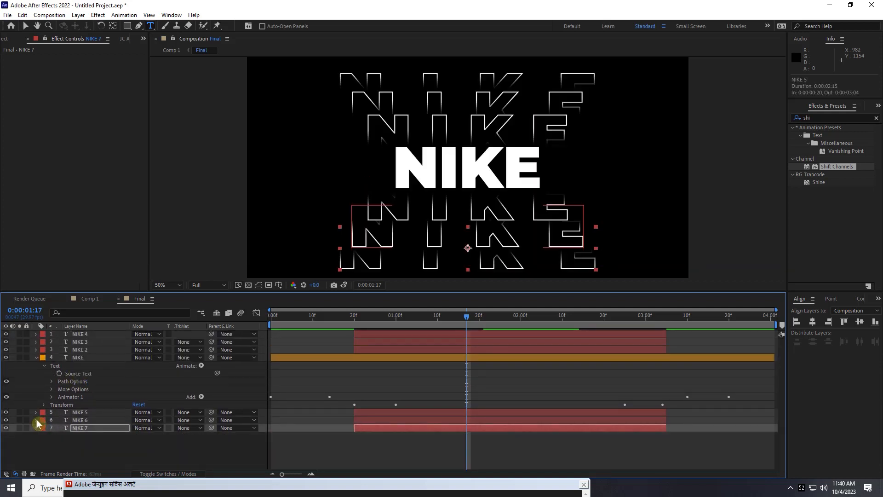
# Change the solid NIKE layer's text to HELP and preview the result in Comp 1
pyautogui.moveTo(466, 317); pyautogui.dragTo(441, 317)
pyautogui.doubleClick(446, 358)
pyautogui.write('HELP')
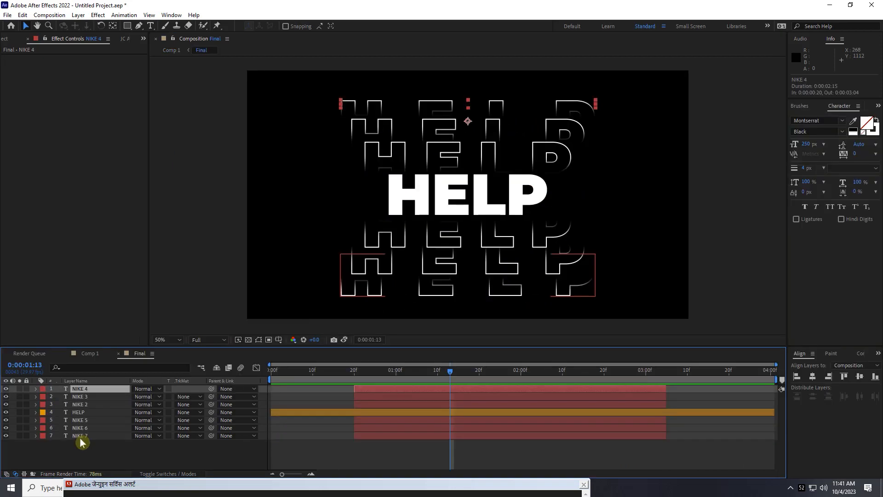
# Change the font of all seven text layers in the Final composition to Plateia and preview Comp 1
pyautogui.keyDown('shift'); pyautogui.click(80, 435); pyautogui.keyUp('shift')
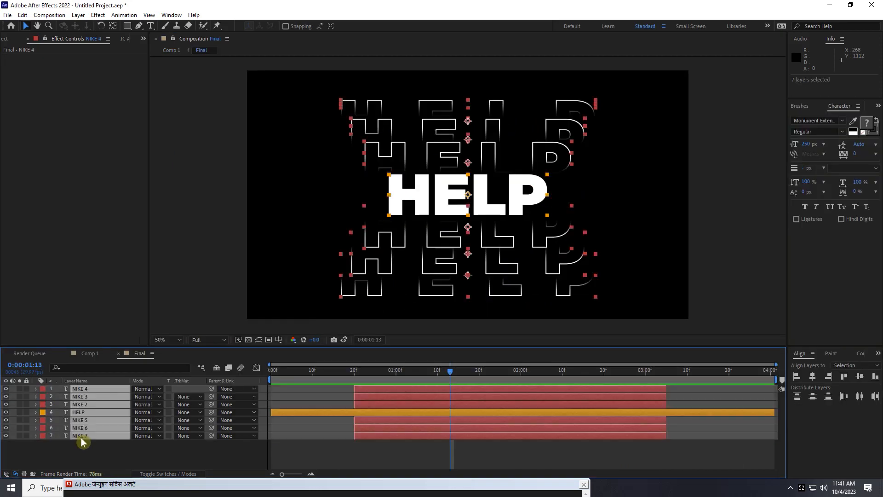
pyautogui.click(842, 121)
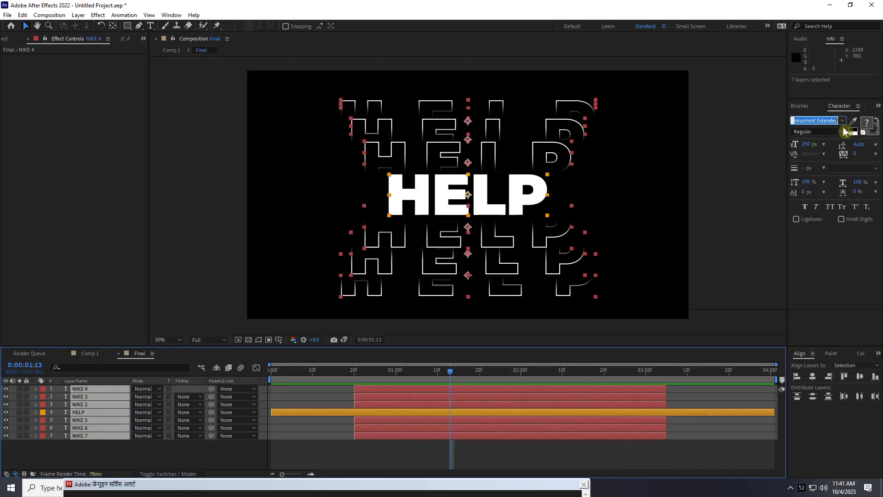
pyautogui.scroll(-3, 747, 271)
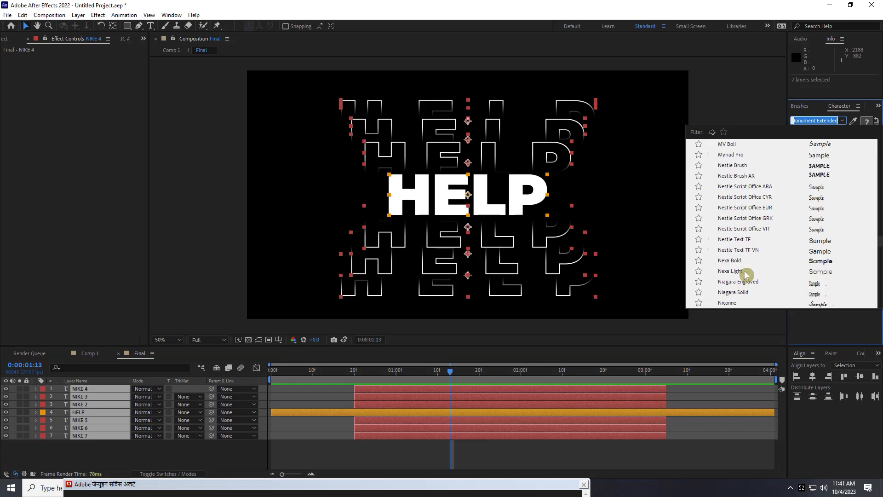
pyautogui.click(724, 277)
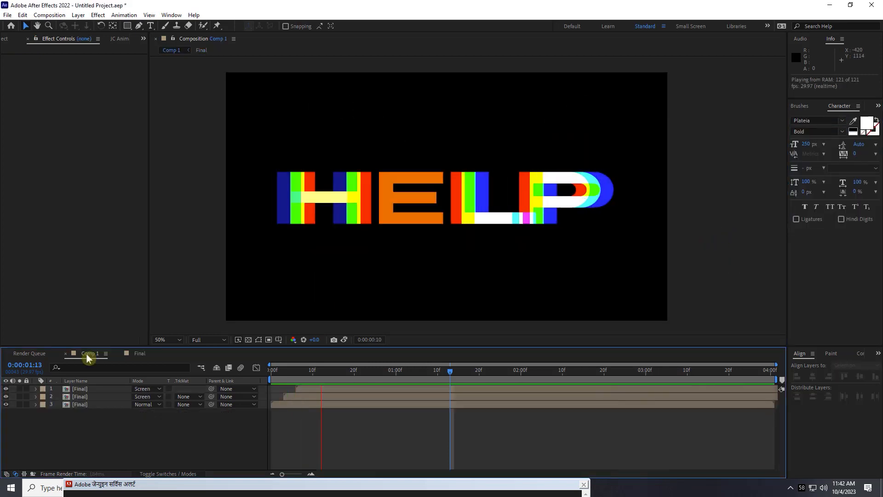